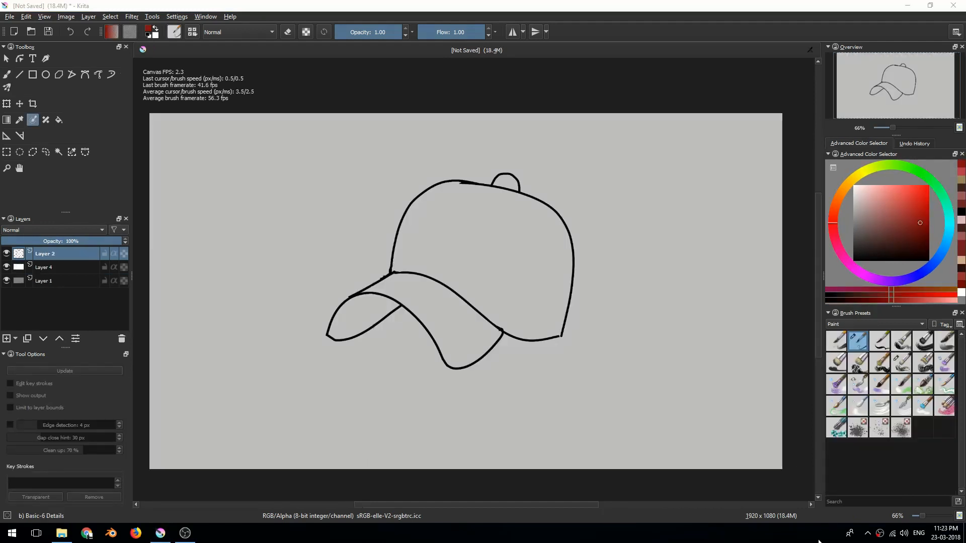
{"action": "right_click", "coordinate": [819, 542]}
{"action": "left_click", "coordinate": [667, 8]}
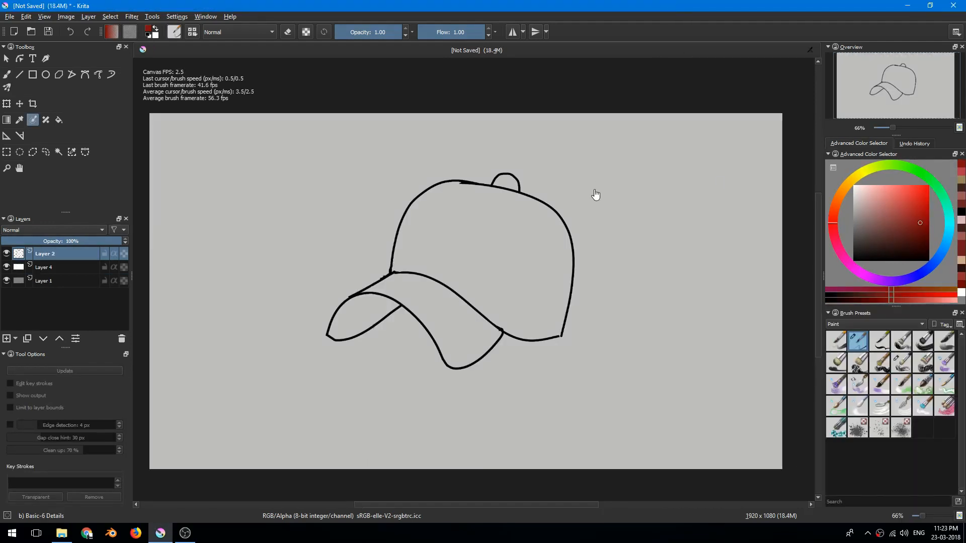
{"action": "left_click_drag", "start_coordinate": [432, 213], "coordinate": [424, 195]}
{"action": "scroll", "coordinate": [424, 194], "scroll_direction": "up", "scroll_amount": 2}
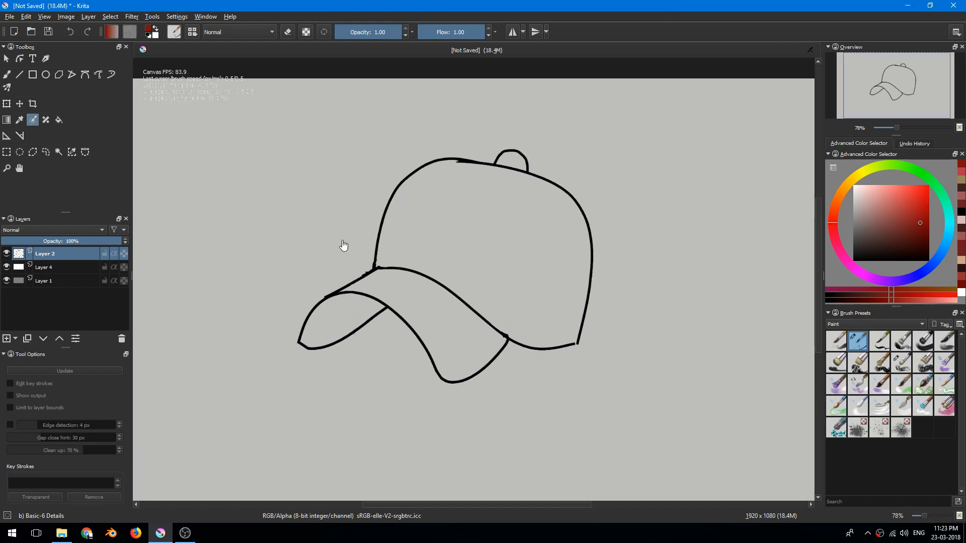
{"action": "key", "text": "b"}
{"action": "scroll", "coordinate": [375, 255], "scroll_direction": "down", "scroll_amount": 2}
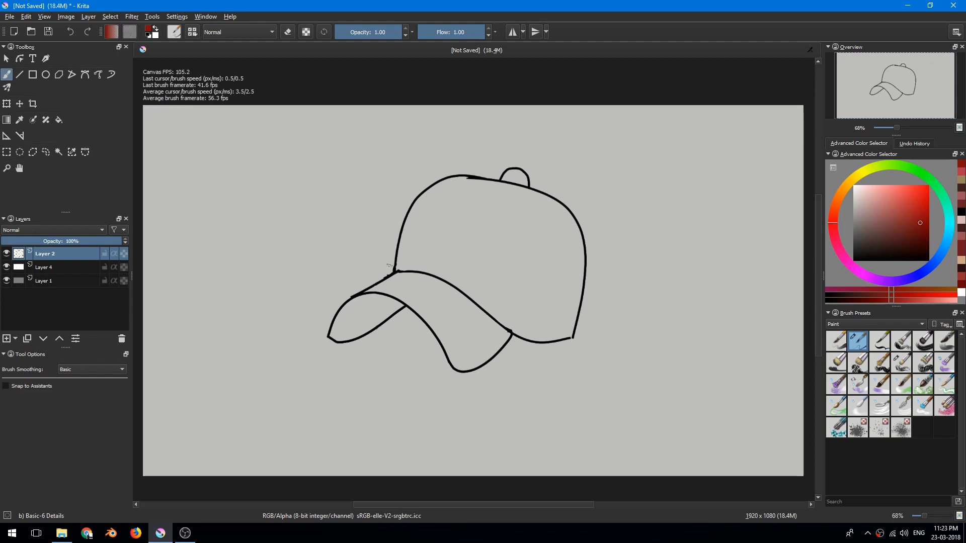
{"action": "left_click_drag", "start_coordinate": [389, 276], "coordinate": [386, 281]}
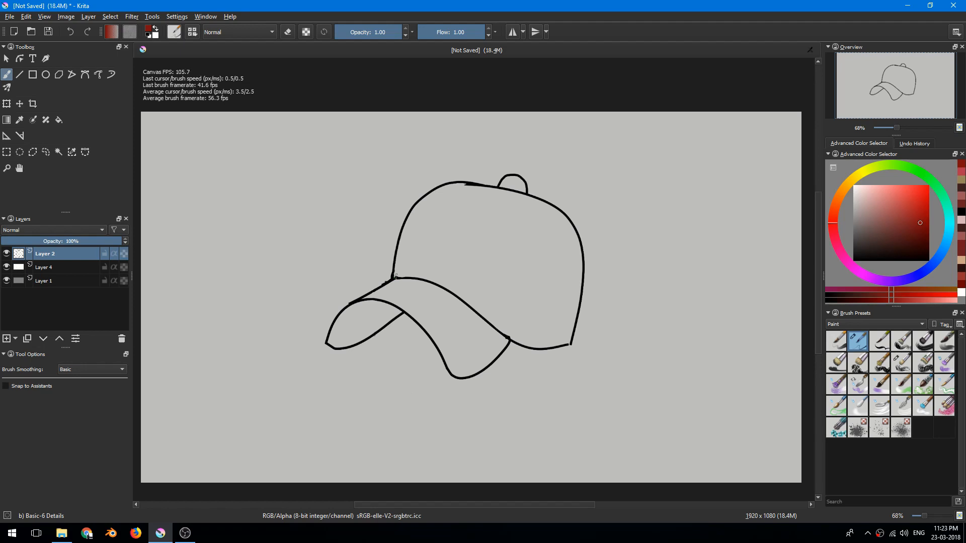
{"action": "mouse_move", "coordinate": [394, 277]}
{"action": "left_mouse_down"}
{"action": "mouse_move", "coordinate": [414, 265]}
{"action": "mouse_move", "coordinate": [401, 265]}
{"action": "mouse_move", "coordinate": [394, 287]}
{"action": "left_mouse_up"}
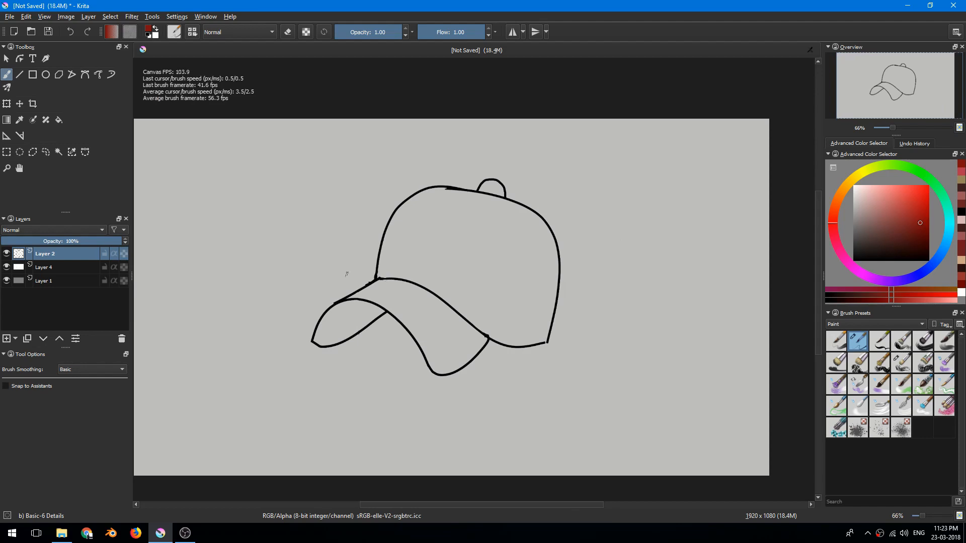
{"action": "left_click_drag", "start_coordinate": [355, 292], "coordinate": [378, 272]}
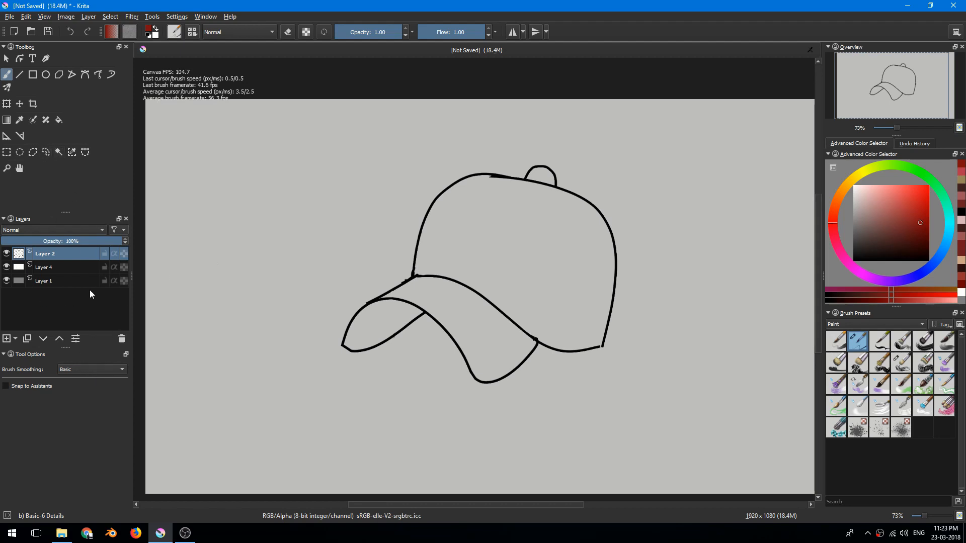
Add a Colorize Mask to Layer 2 and activate the Colorize Mask editing tool on it
{"action": "left_click", "coordinate": [15, 339]}
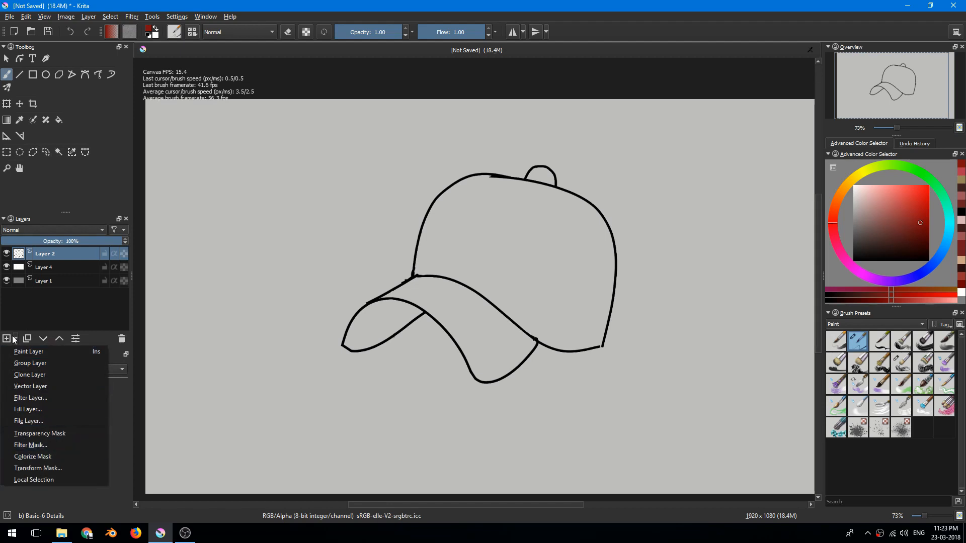
{"action": "left_click", "coordinate": [38, 456]}
{"action": "left_click_drag", "start_coordinate": [316, 263], "coordinate": [328, 285]}
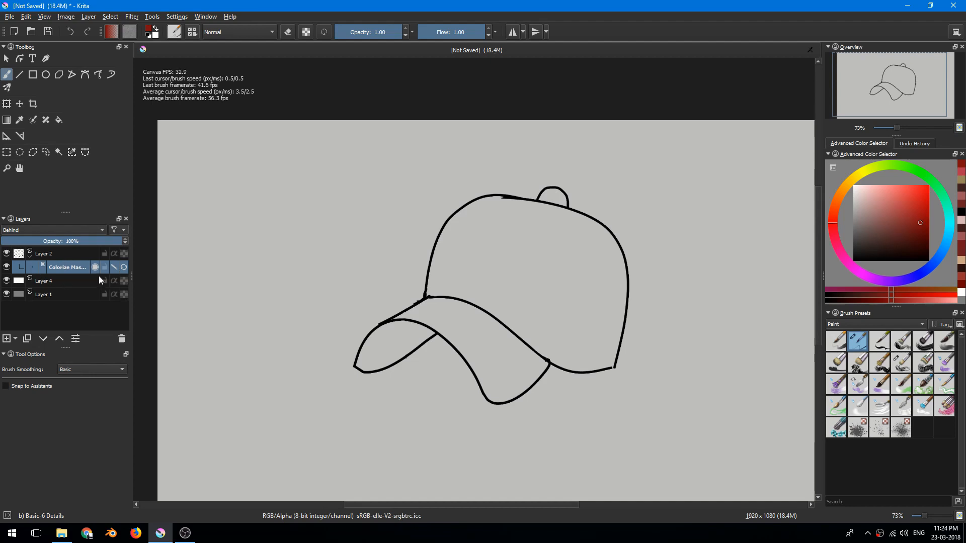
{"action": "left_click_drag", "start_coordinate": [132, 281], "coordinate": [143, 280]}
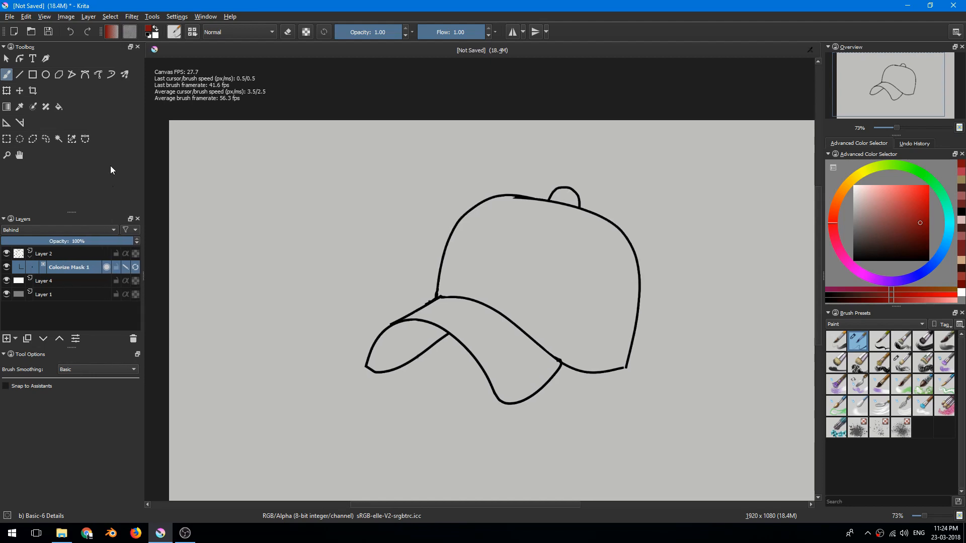
{"action": "left_click", "coordinate": [33, 110]}
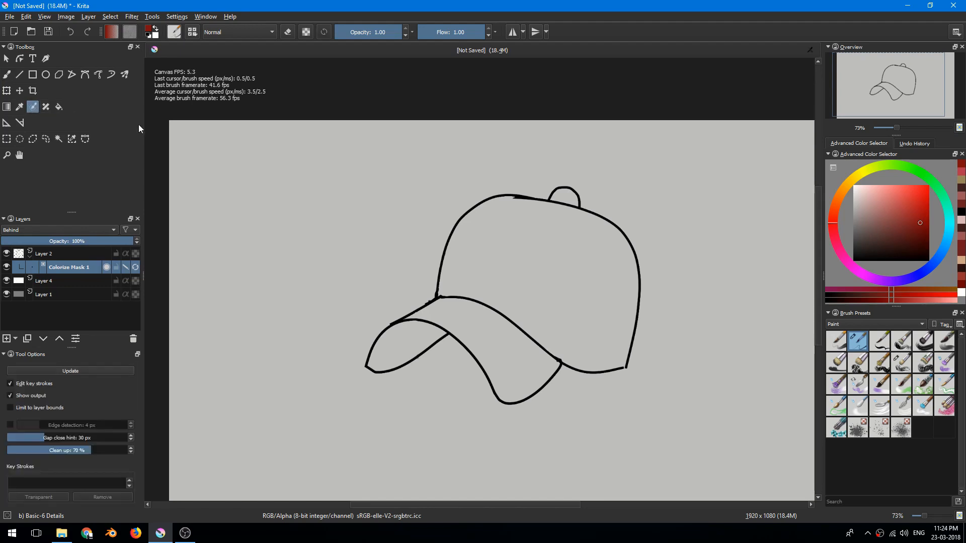
{"action": "left_click_drag", "start_coordinate": [494, 289], "coordinate": [440, 239]}
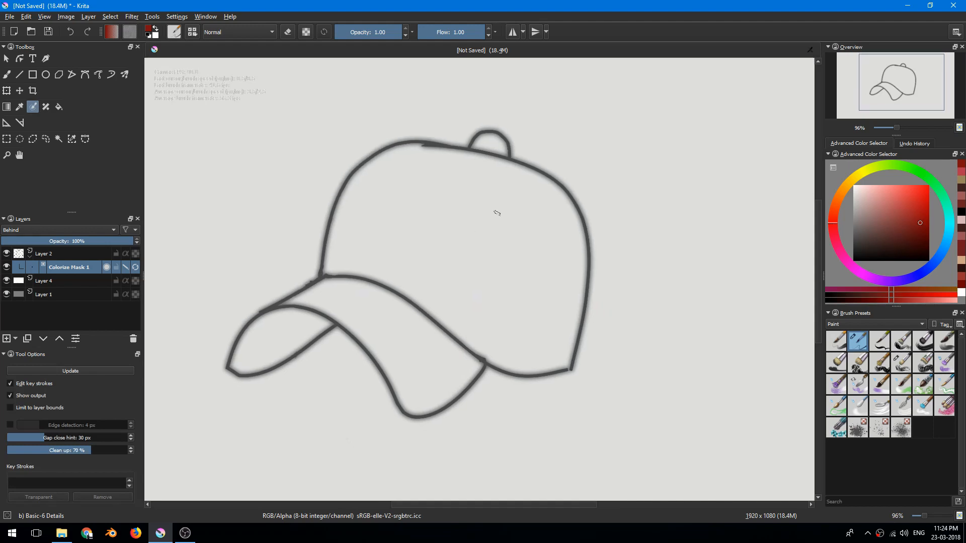
Paint a dark red key stroke across the cap's crown and a light red one along the top of the brim
{"action": "left_click", "coordinate": [917, 223]}
{"action": "left_click_drag", "start_coordinate": [406, 189], "coordinate": [513, 276]}
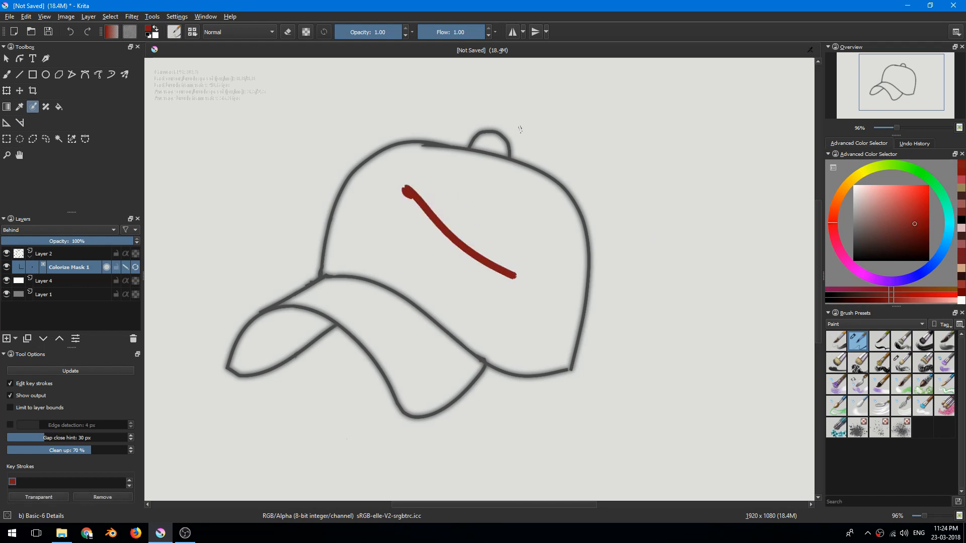
{"action": "left_click_drag", "start_coordinate": [439, 244], "coordinate": [461, 218]}
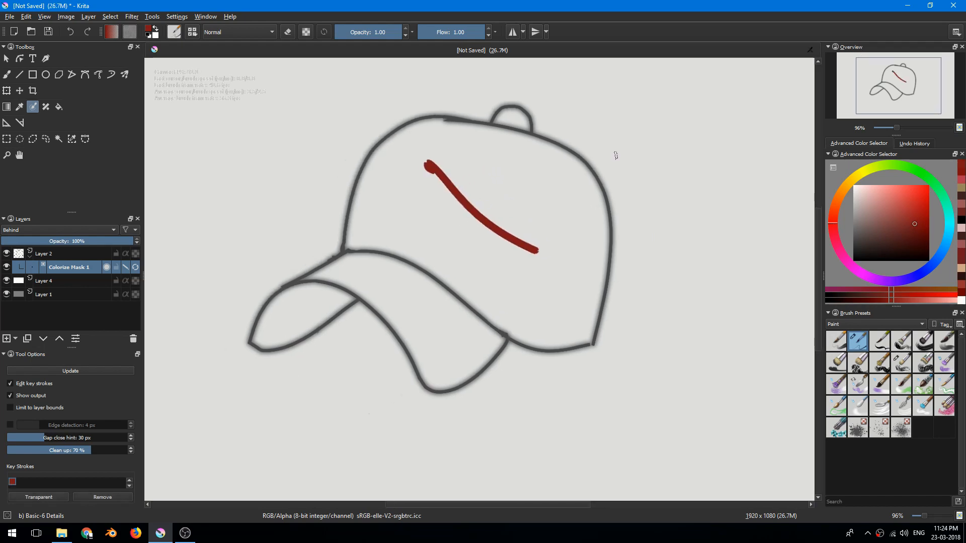
{"action": "left_click", "coordinate": [898, 240]}
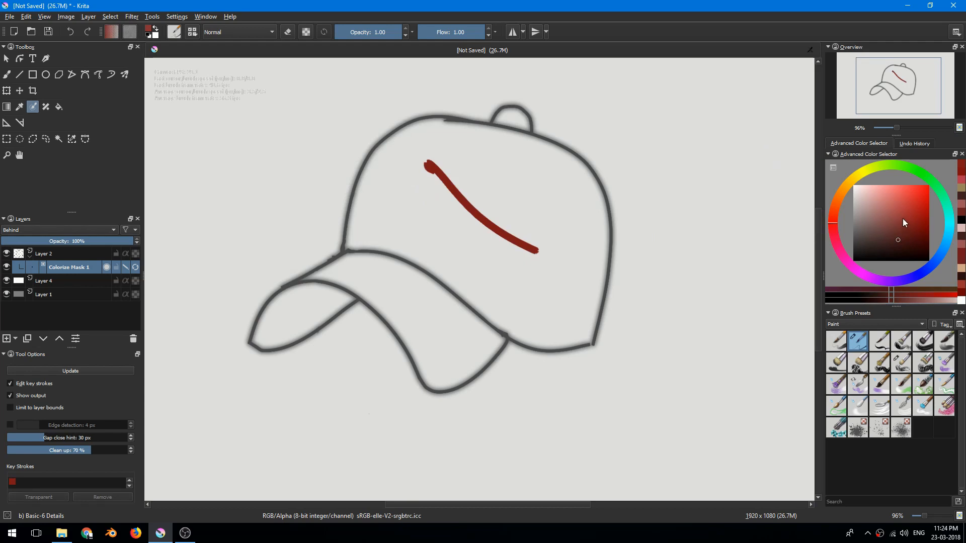
{"action": "left_click", "coordinate": [892, 202]}
{"action": "left_click_drag", "start_coordinate": [369, 279], "coordinate": [445, 358]}
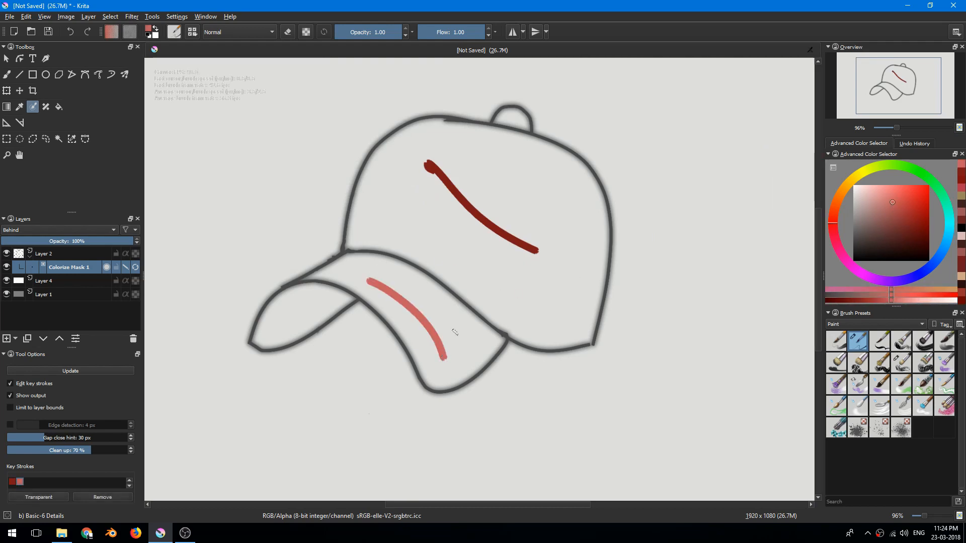
Paint a short, very dark red key stroke on the underside of the brim
{"action": "left_click", "coordinate": [897, 244]}
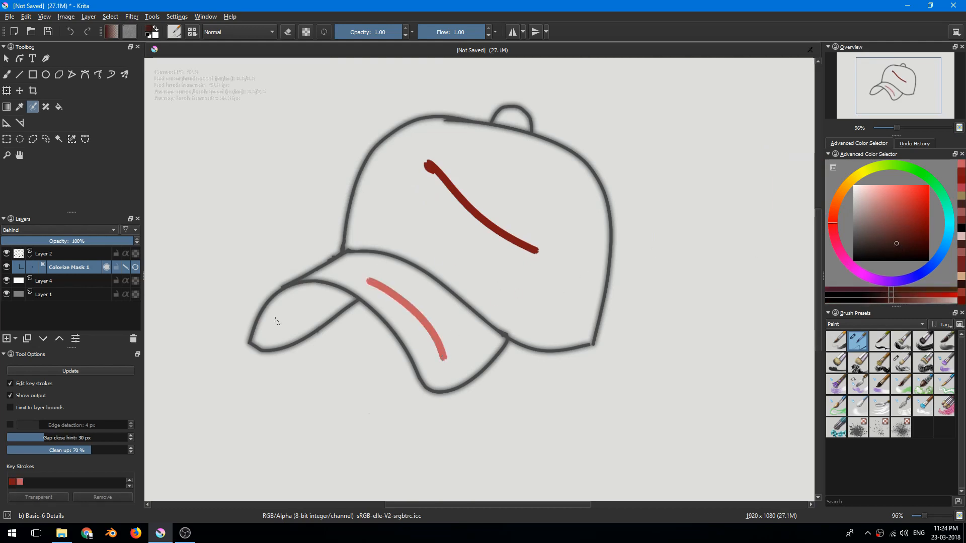
{"action": "left_click_drag", "start_coordinate": [276, 323], "coordinate": [315, 311]}
{"action": "scroll", "coordinate": [383, 263], "scroll_direction": "down", "scroll_amount": 5}
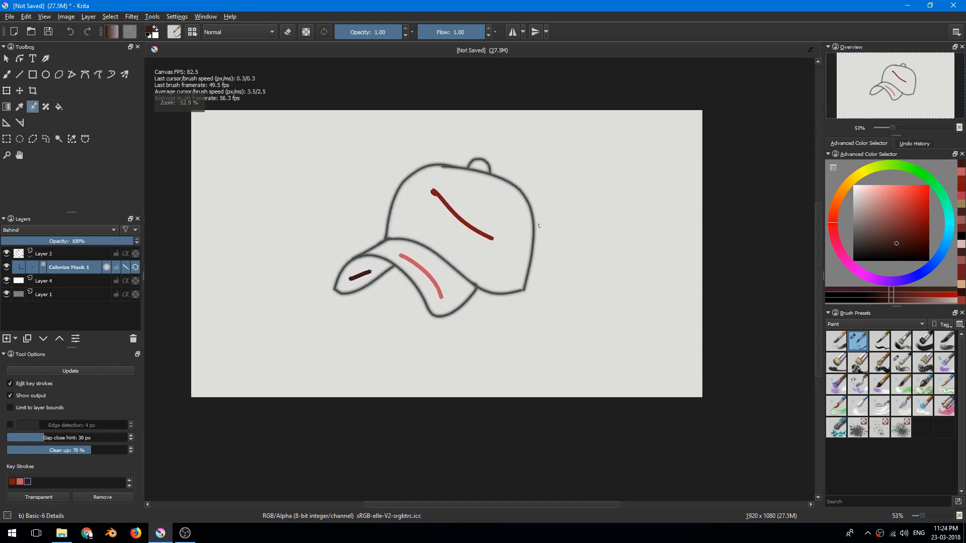
Paint a light tan key stroke on the background, curving around the sides and underneath the cap
{"action": "left_click", "coordinate": [838, 200]}
{"action": "mouse_move", "coordinate": [892, 227]}
{"action": "left_mouse_down"}
{"action": "mouse_move", "coordinate": [902, 221]}
{"action": "mouse_move", "coordinate": [892, 221]}
{"action": "left_mouse_up"}
{"action": "mouse_move", "coordinate": [624, 211]}
{"action": "left_mouse_down"}
{"action": "mouse_move", "coordinate": [387, 366]}
{"action": "mouse_move", "coordinate": [315, 205]}
{"action": "left_mouse_up"}
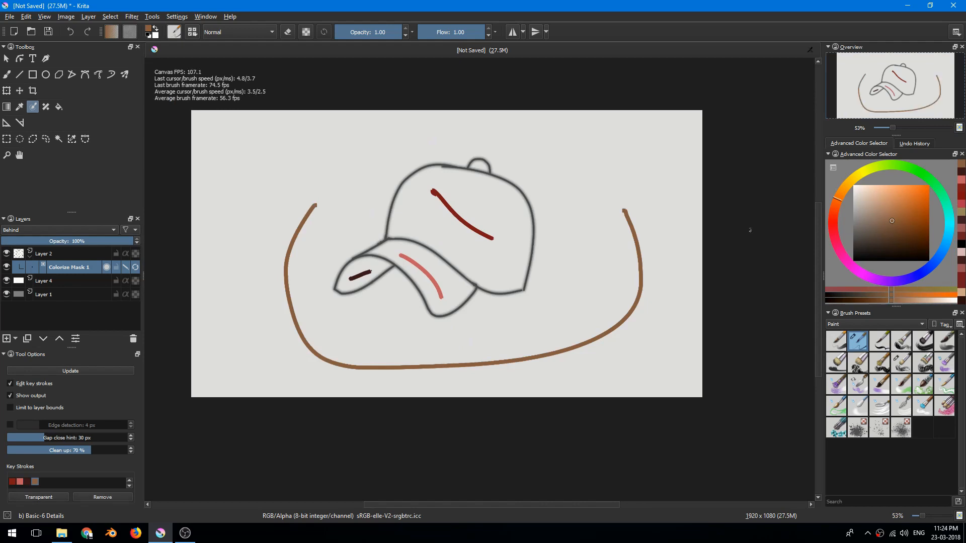
{"action": "key", "text": "ctrl+z"}
{"action": "left_click_drag", "start_coordinate": [882, 207], "coordinate": [873, 204]}
{"action": "left_click_drag", "start_coordinate": [620, 214], "coordinate": [613, 318]}
{"action": "mouse_move", "coordinate": [582, 350]}
{"action": "left_mouse_down"}
{"action": "mouse_move", "coordinate": [360, 368]}
{"action": "mouse_move", "coordinate": [260, 307]}
{"action": "mouse_move", "coordinate": [263, 224]}
{"action": "left_mouse_up"}
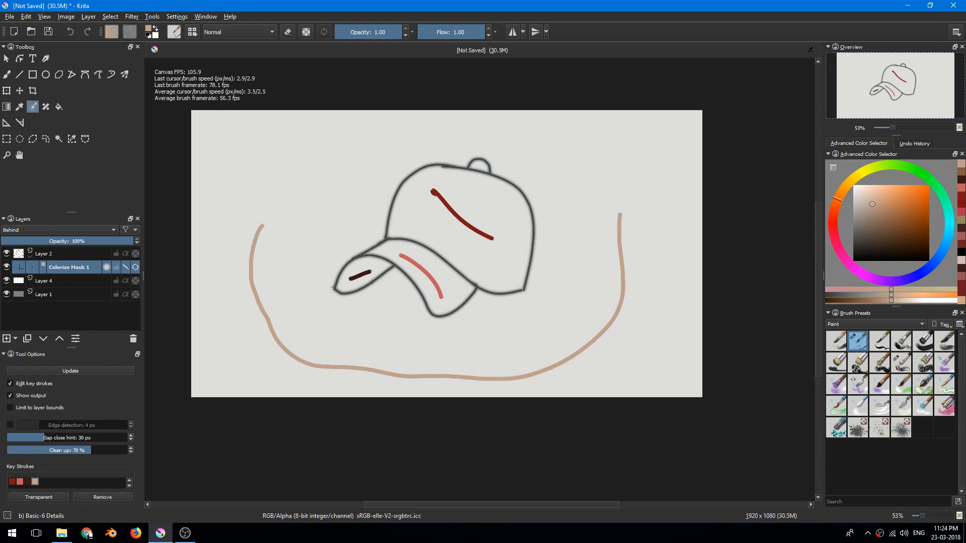
Update the colorize mask to fill the regions from the key strokes and turn off key stroke editing
{"action": "scroll", "coordinate": [281, 254], "scroll_direction": "up", "scroll_amount": 3}
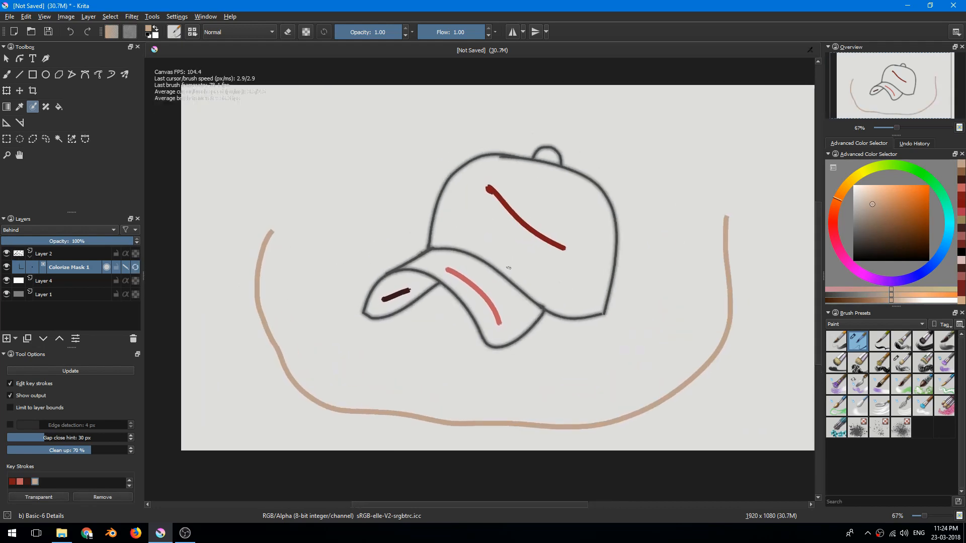
{"action": "scroll", "coordinate": [505, 235], "scroll_direction": "up", "scroll_amount": 10}
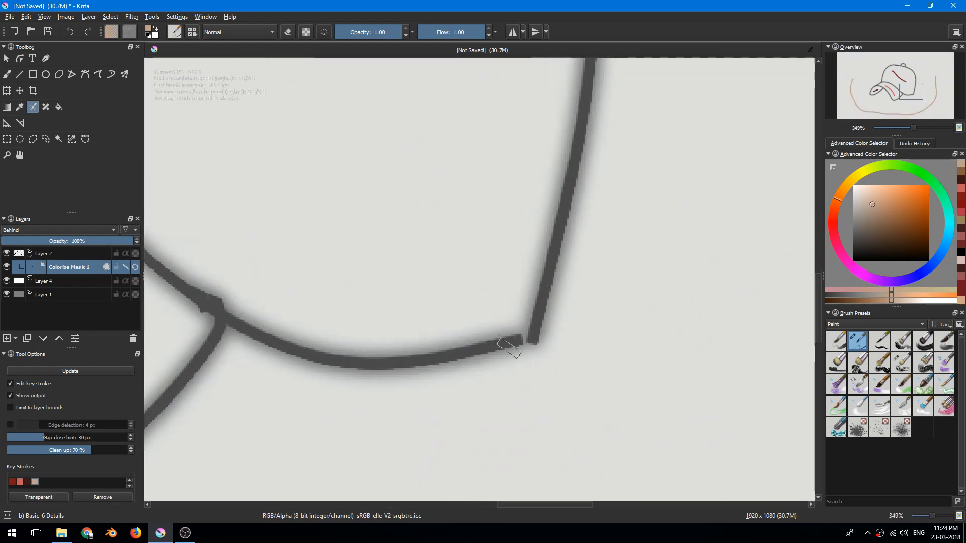
{"action": "scroll", "coordinate": [502, 365], "scroll_direction": "down", "scroll_amount": 6}
{"action": "scroll", "coordinate": [524, 353], "scroll_direction": "down", "scroll_amount": 5}
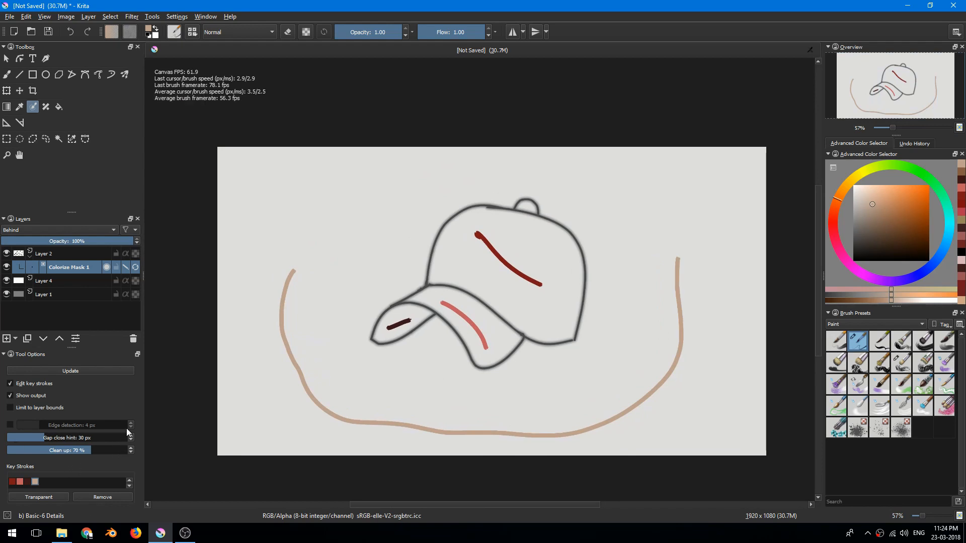
{"action": "left_click", "coordinate": [135, 268]}
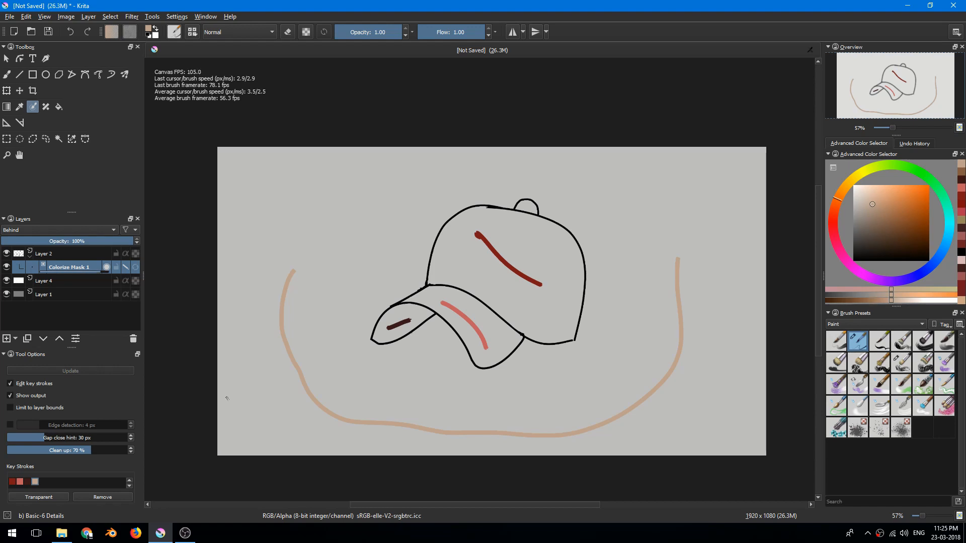
{"action": "left_click_drag", "start_coordinate": [372, 340], "coordinate": [361, 314]}
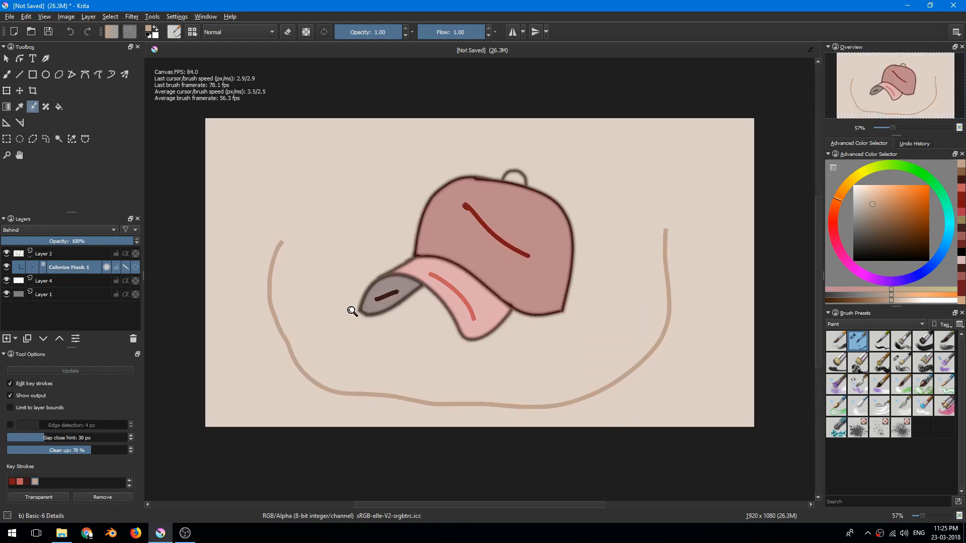
{"action": "scroll", "coordinate": [361, 314], "scroll_direction": "up", "scroll_amount": 1}
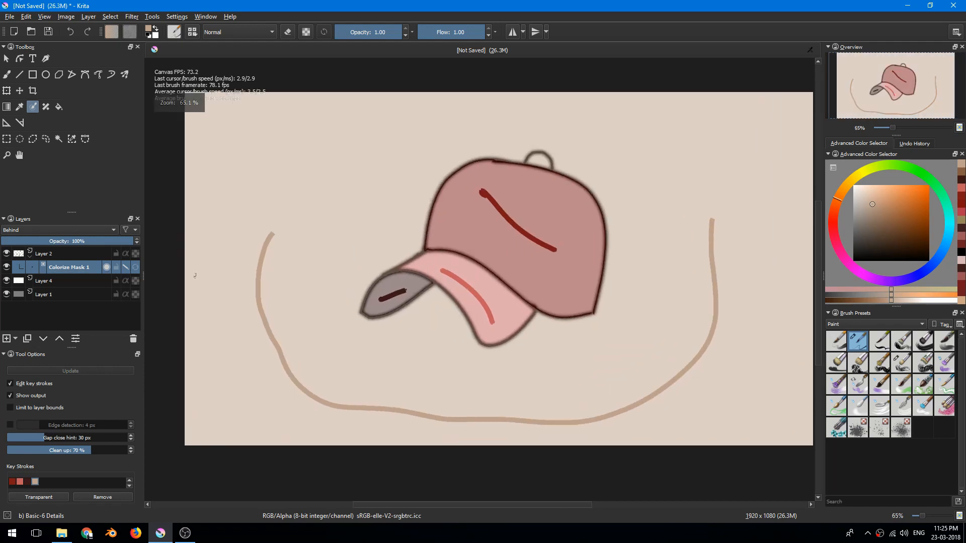
{"action": "left_click", "coordinate": [128, 269]}
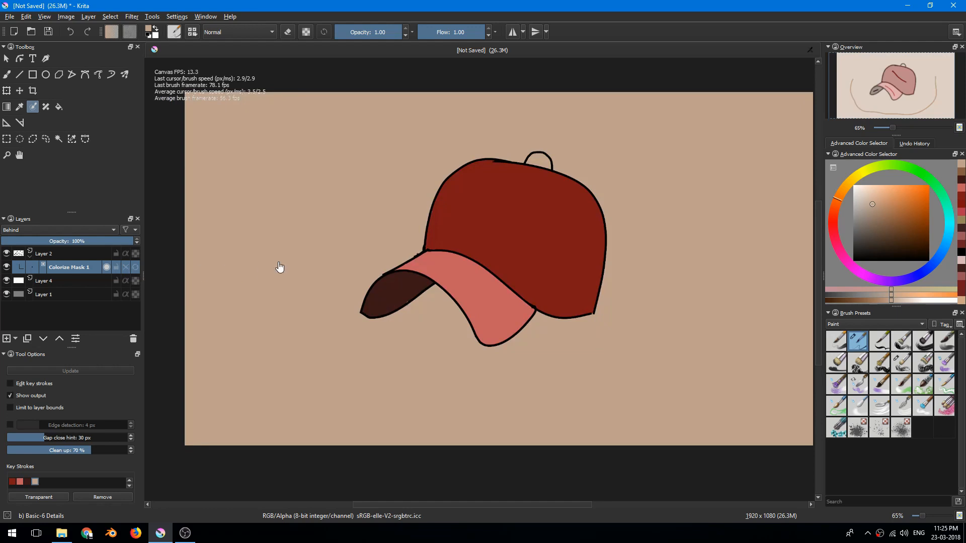
Examine the filled color areas of the cap and background against the line art at different zoom levels
{"action": "left_click_drag", "start_coordinate": [323, 269], "coordinate": [319, 280]}
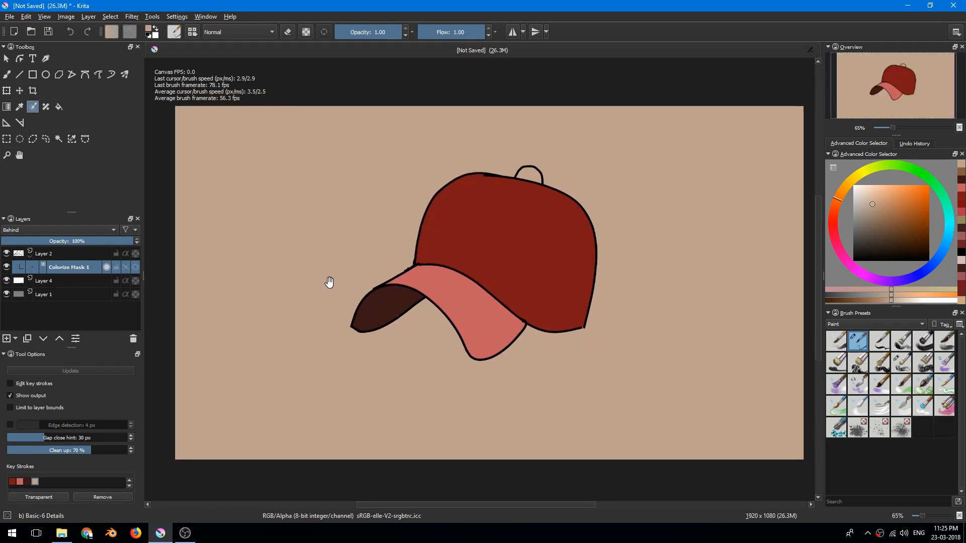
{"action": "scroll", "coordinate": [362, 266], "scroll_direction": "up", "scroll_amount": 3}
{"action": "scroll", "coordinate": [362, 259], "scroll_direction": "down", "scroll_amount": 3}
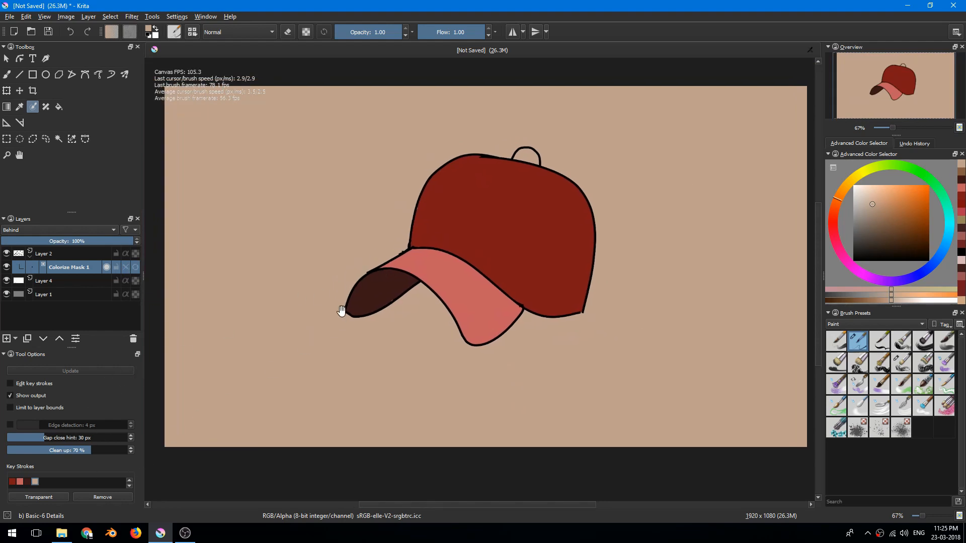
{"action": "left_click_drag", "start_coordinate": [347, 307], "coordinate": [324, 339]}
{"action": "scroll", "coordinate": [354, 283], "scroll_direction": "up", "scroll_amount": 3}
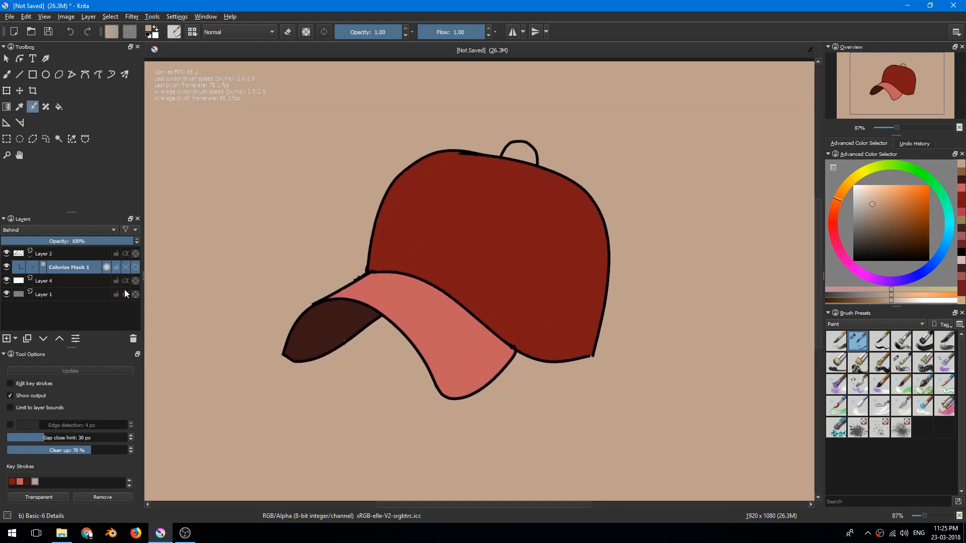
{"action": "scroll", "coordinate": [289, 243], "scroll_direction": "up", "scroll_amount": 3}
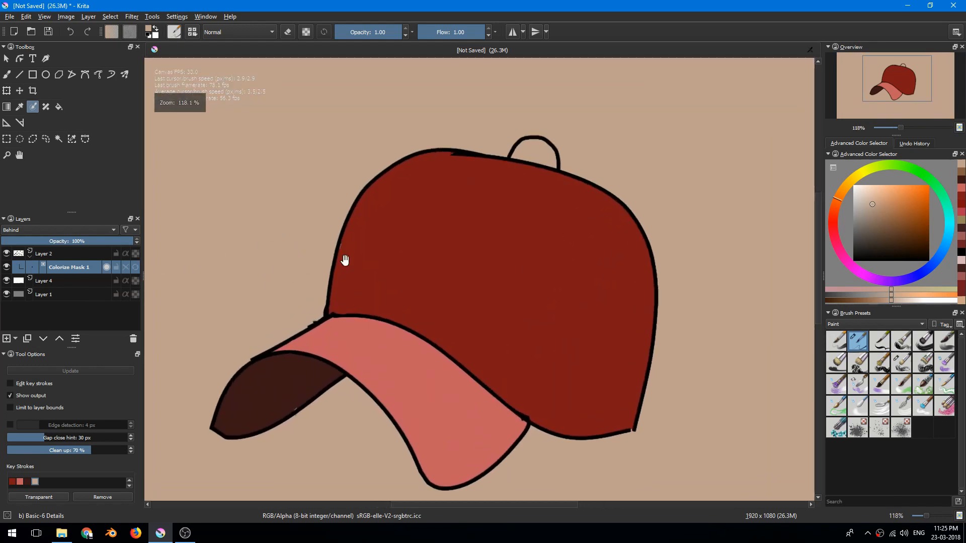
{"action": "scroll", "coordinate": [297, 261], "scroll_direction": "down", "scroll_amount": 3}
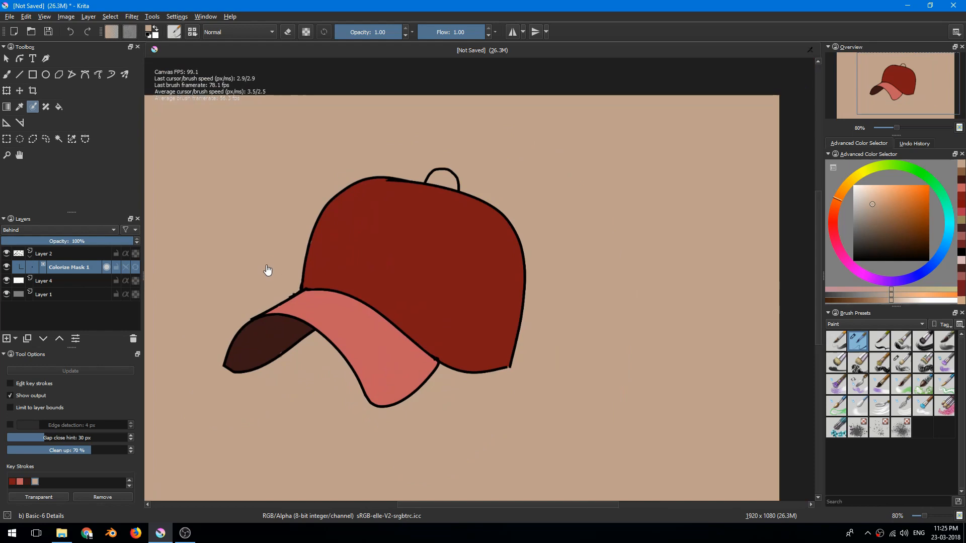
{"action": "left_click_drag", "start_coordinate": [251, 270], "coordinate": [339, 263]}
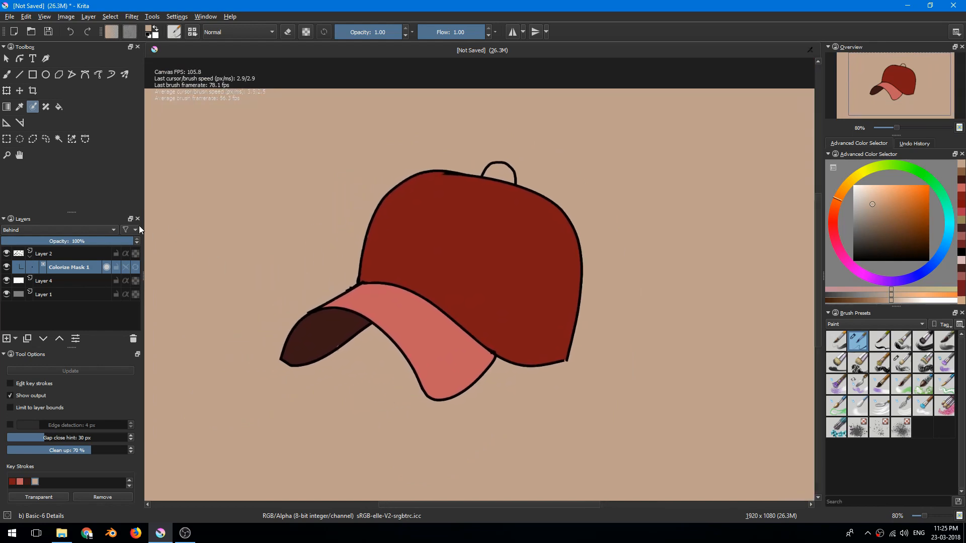
{"action": "left_click_drag", "start_coordinate": [235, 267], "coordinate": [293, 267]}
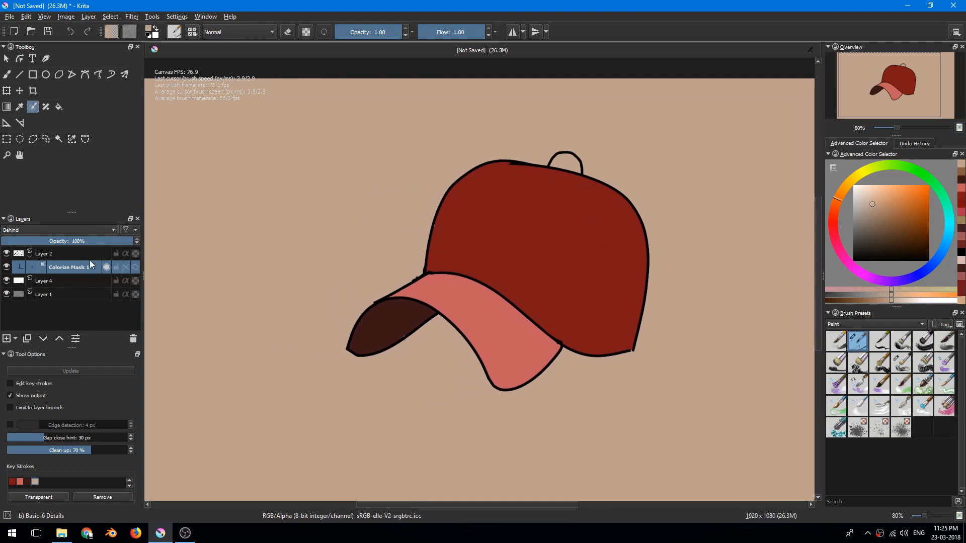
{"action": "mouse_move", "coordinate": [132, 242]}
{"action": "left_mouse_down"}
{"action": "mouse_move", "coordinate": [82, 241]}
{"action": "mouse_move", "coordinate": [144, 242]}
{"action": "left_mouse_up"}
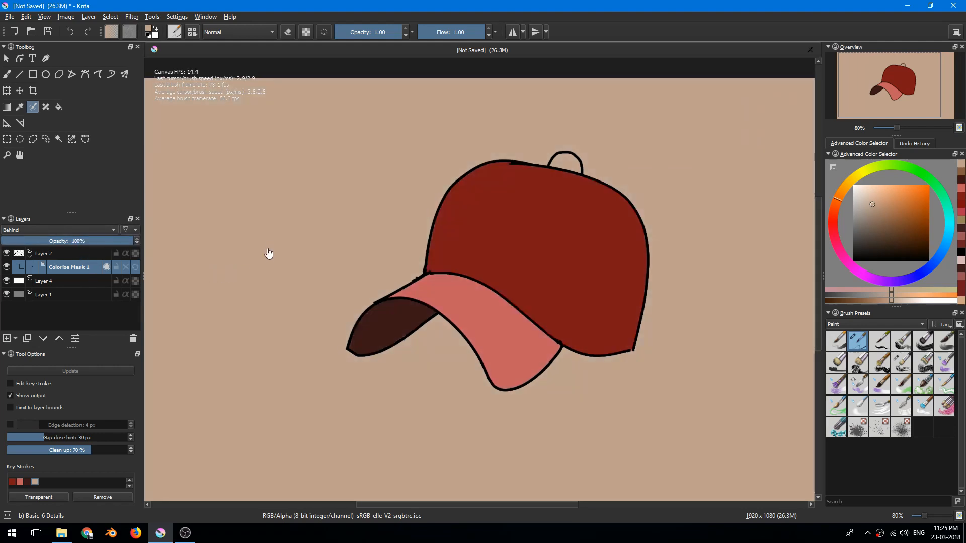
{"action": "left_click_drag", "start_coordinate": [281, 243], "coordinate": [253, 252]}
{"action": "scroll", "coordinate": [250, 250], "scroll_direction": "up", "scroll_amount": 2}
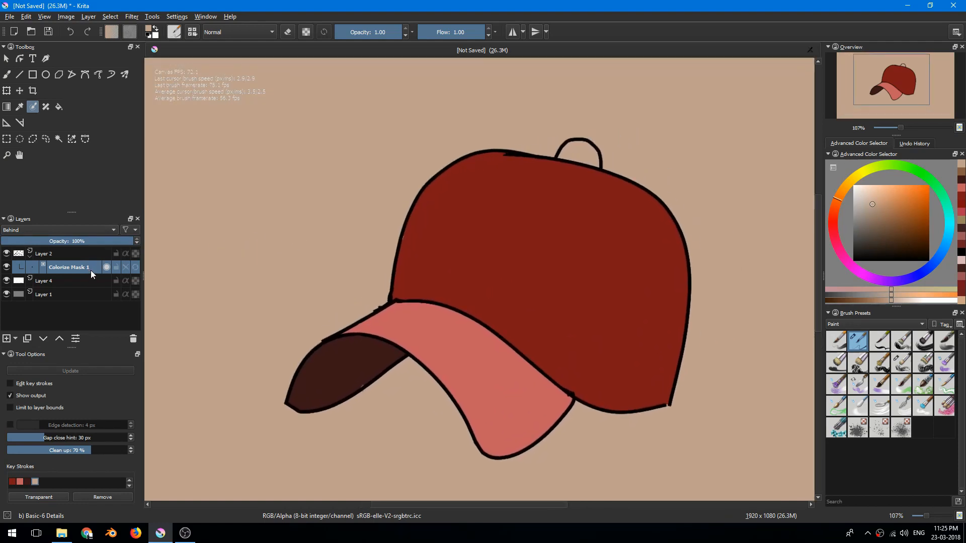
Turn key stroke editing back on and paint a lighter red key stroke inside the small button on top of the cap
{"action": "left_click", "coordinate": [125, 267]}
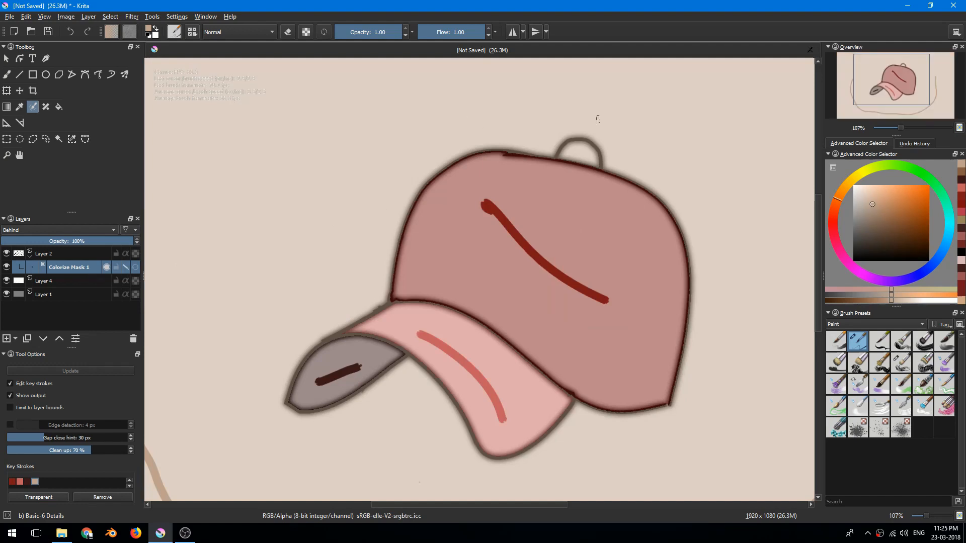
{"action": "left_click", "coordinate": [561, 270], "text": "ctrl"}
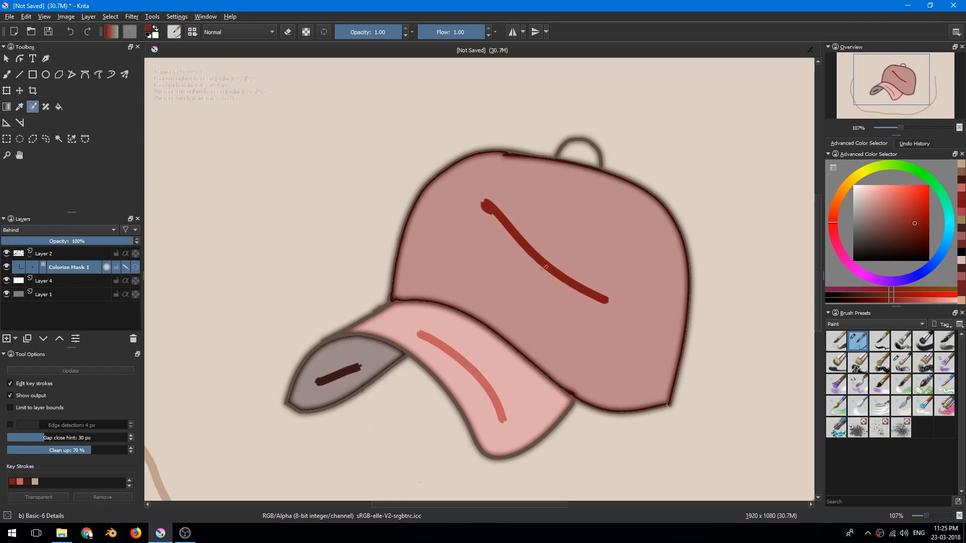
{"action": "left_click", "coordinate": [901, 205]}
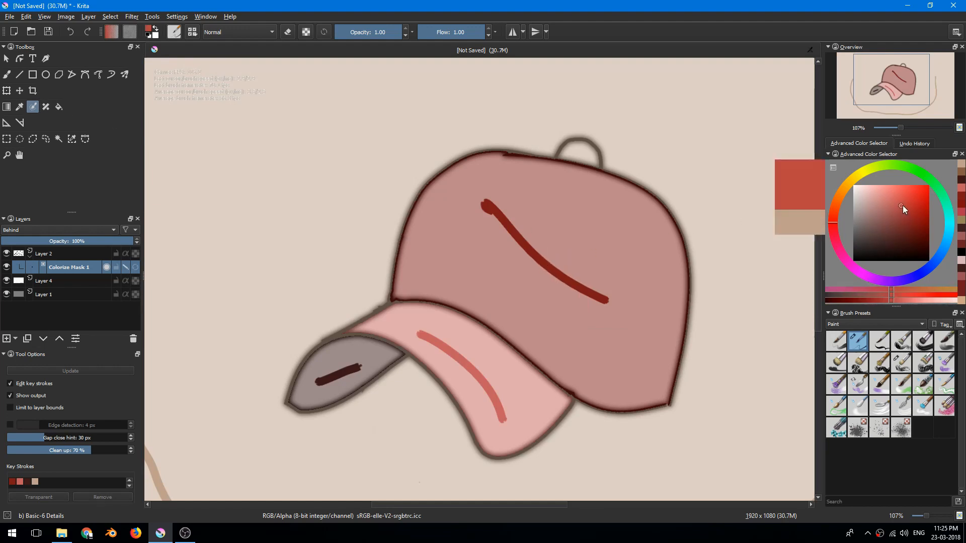
{"action": "scroll", "coordinate": [553, 161], "scroll_direction": "up", "scroll_amount": 5}
{"action": "left_click_drag", "start_coordinate": [538, 194], "coordinate": [560, 192]}
{"action": "scroll", "coordinate": [560, 192], "scroll_direction": "down", "scroll_amount": 8}
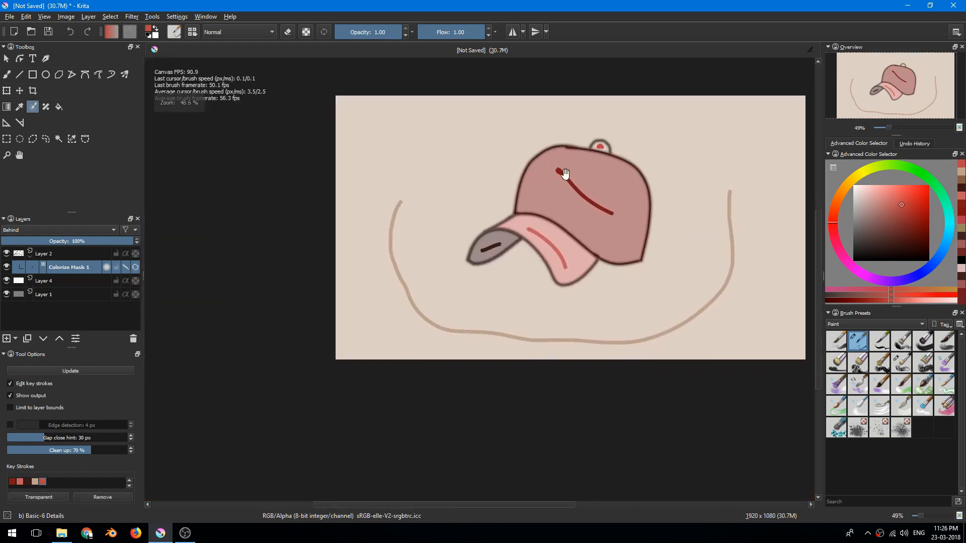
Update the colorize mask with the new button key stroke and turn off key stroke editing to show the flat colors
{"action": "left_click", "coordinate": [135, 268]}
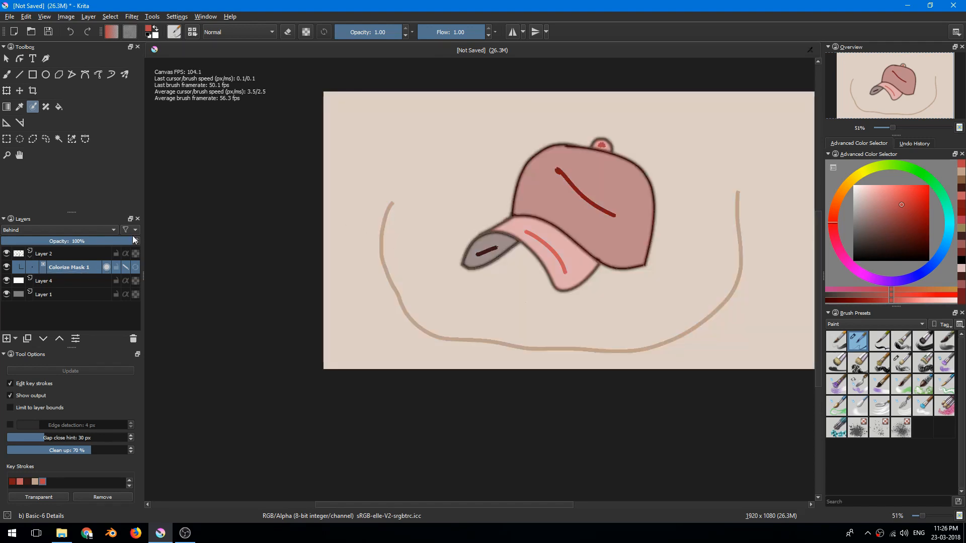
{"action": "left_click", "coordinate": [126, 268]}
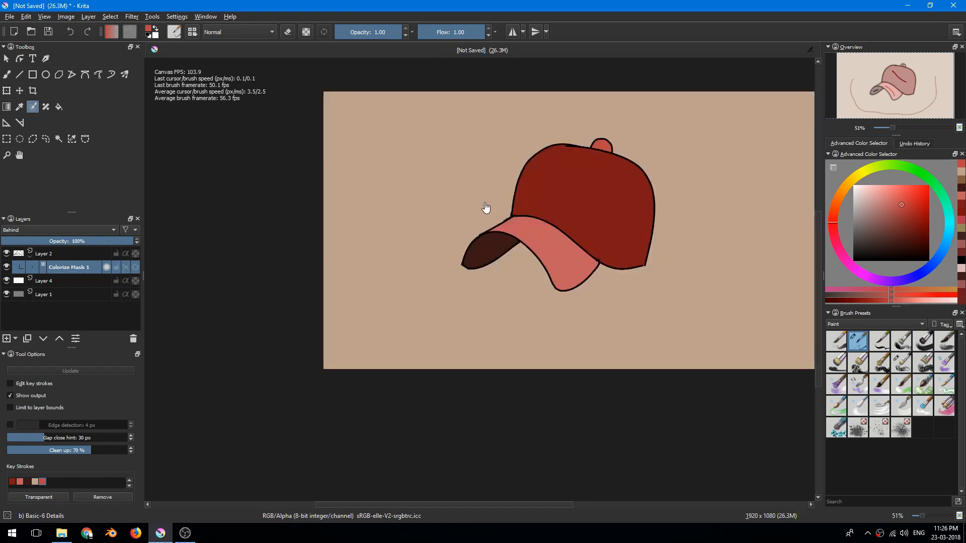
{"action": "left_click_drag", "start_coordinate": [486, 234], "coordinate": [390, 276]}
{"action": "left_click_drag", "start_coordinate": [441, 260], "coordinate": [463, 250]}
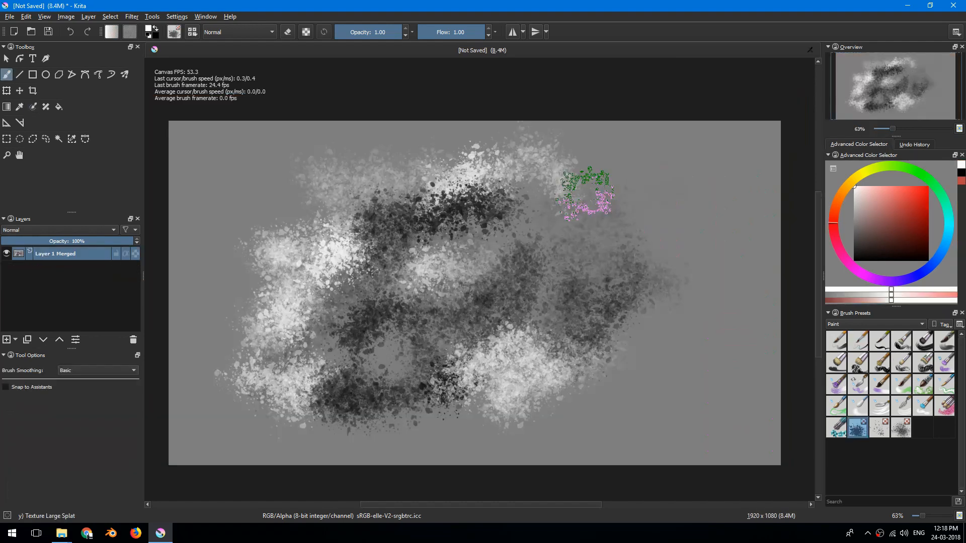
{"action": "key", "text": "ctrl+z"}
{"action": "left_click_drag", "start_coordinate": [462, 244], "coordinate": [466, 240]}
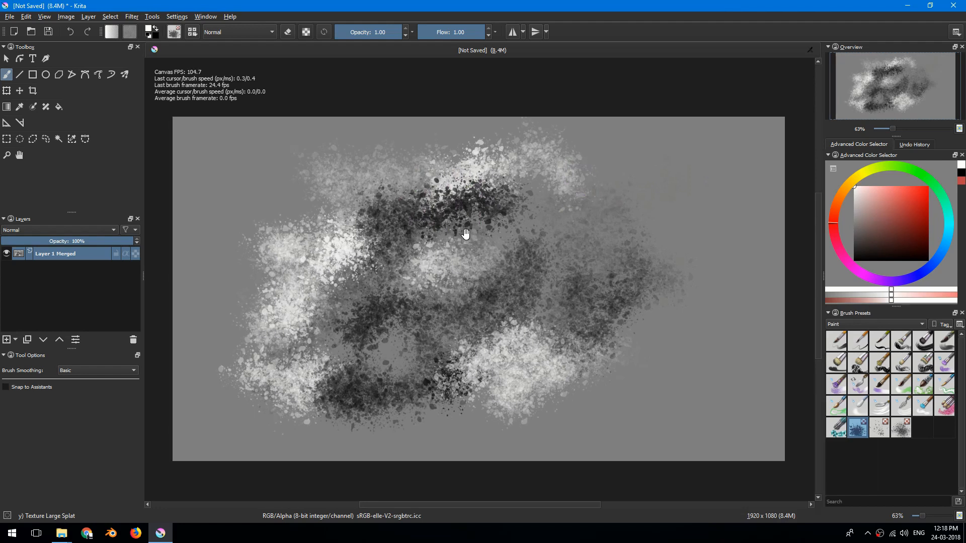
{"action": "left_click_drag", "start_coordinate": [461, 245], "coordinate": [455, 248]}
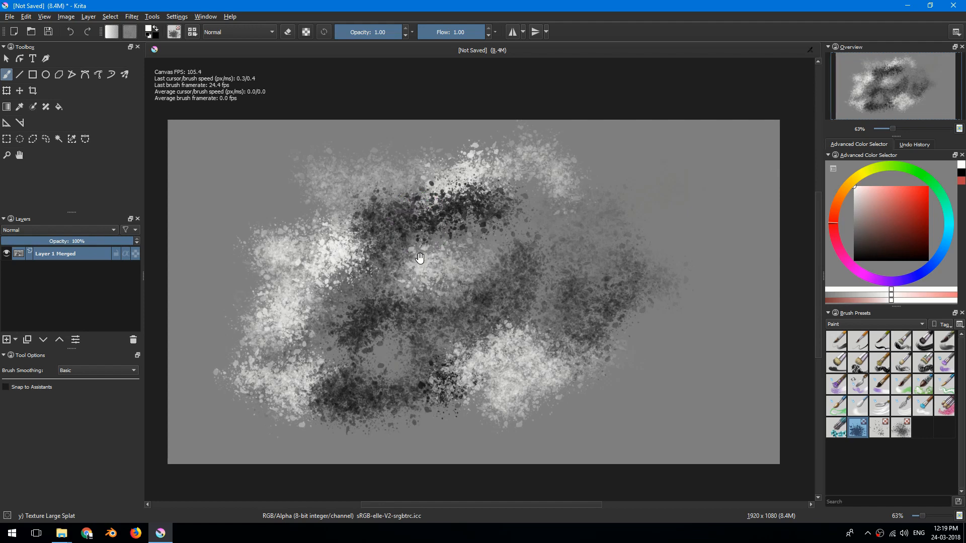
{"action": "scroll", "coordinate": [421, 259], "scroll_direction": "up", "scroll_amount": 2}
{"action": "left_click_drag", "start_coordinate": [431, 262], "coordinate": [439, 263]}
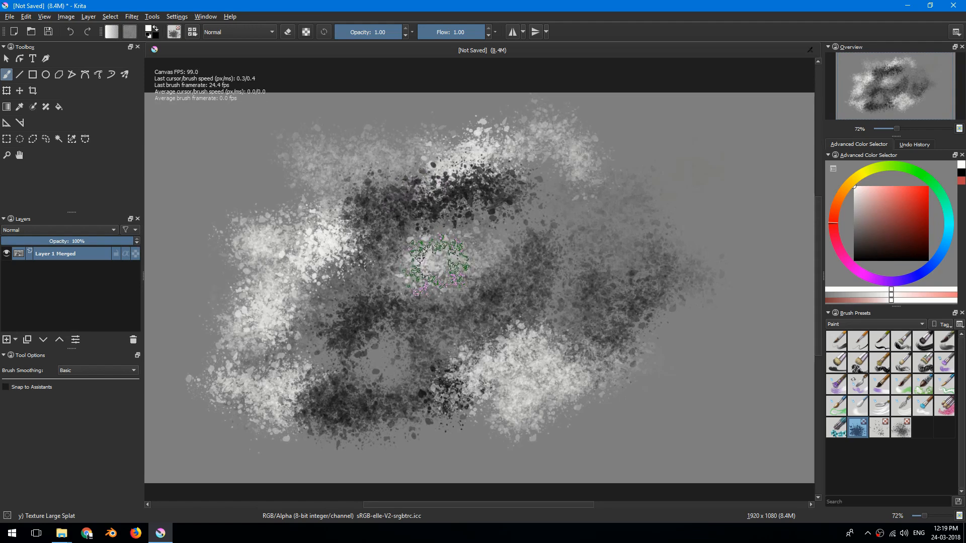
{"action": "scroll", "coordinate": [435, 265], "scroll_direction": "down", "scroll_amount": 2}
{"action": "left_click_drag", "start_coordinate": [432, 270], "coordinate": [427, 271]}
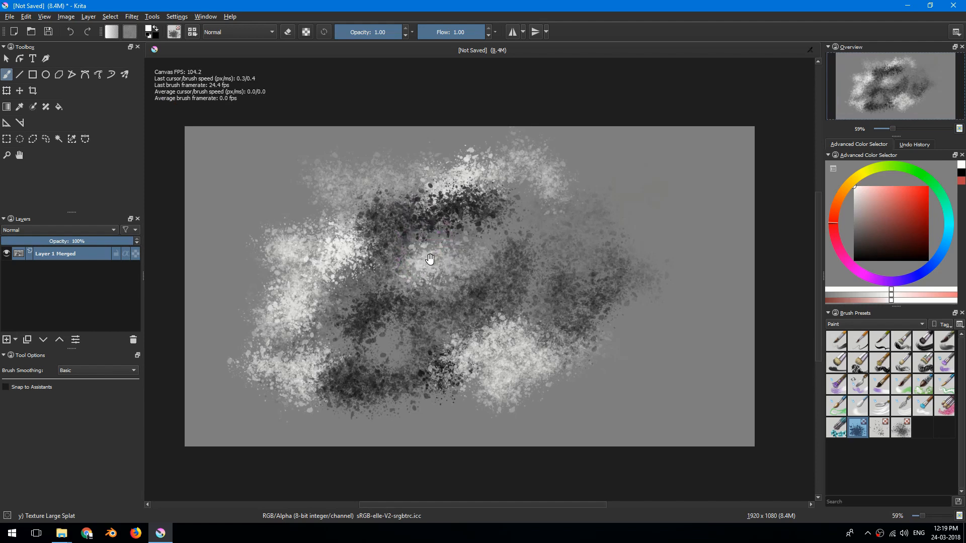
{"action": "scroll", "coordinate": [418, 269], "scroll_direction": "up", "scroll_amount": 1}
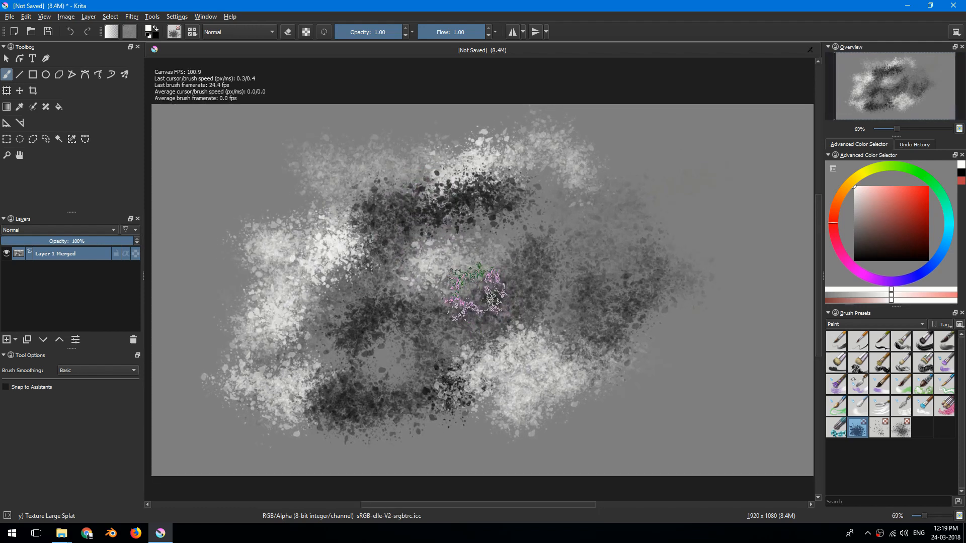
Undo the last layer merge, select both Layer 2 and Layer 1, and merge them into one layer again
{"action": "key", "text": "ctrl+z"}
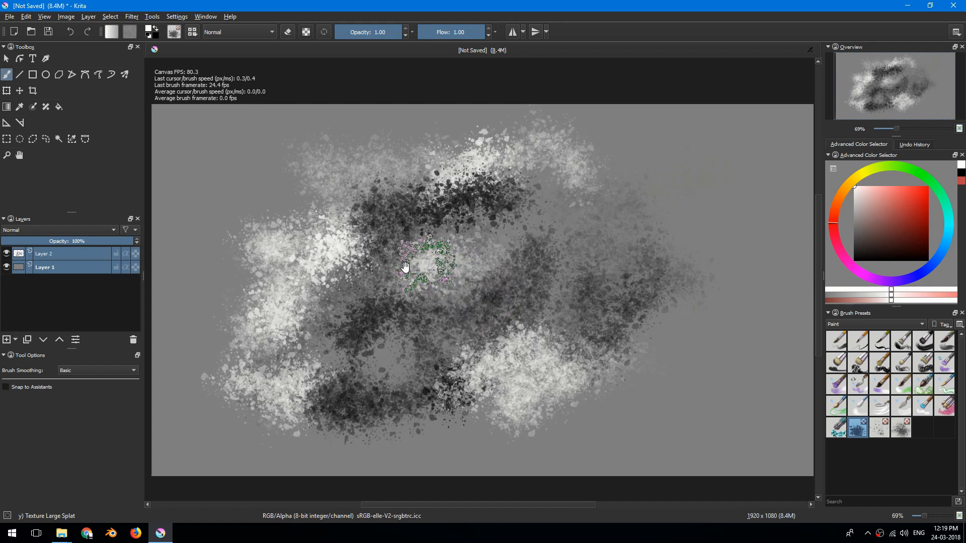
{"action": "left_click_drag", "start_coordinate": [382, 264], "coordinate": [395, 264]}
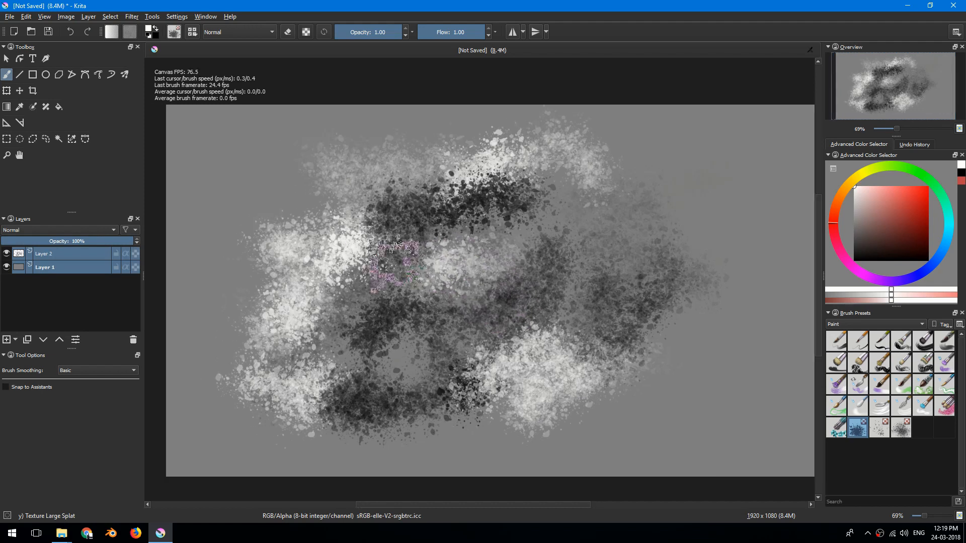
{"action": "left_click", "coordinate": [57, 253]}
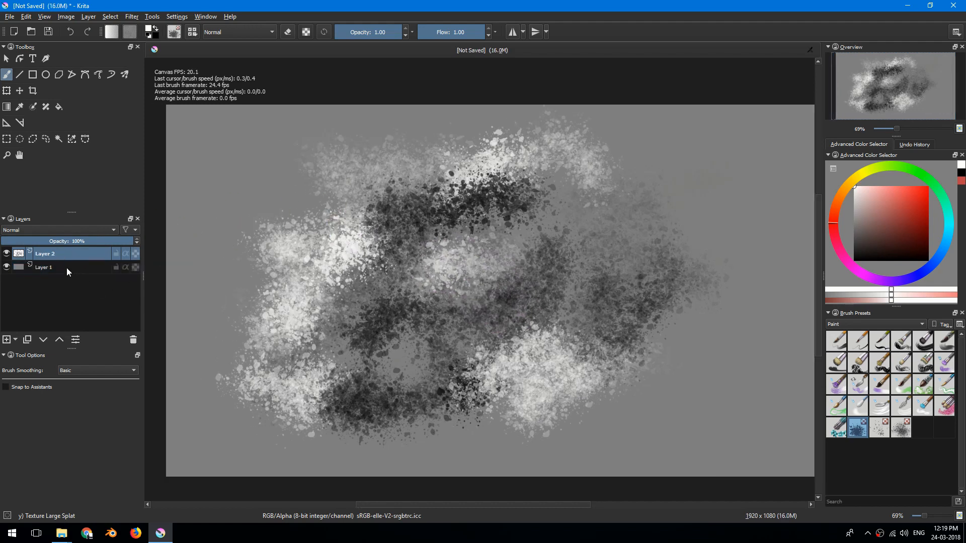
{"action": "left_click", "coordinate": [66, 269], "text": "ctrl"}
{"action": "key", "text": "ctrl+e"}
{"action": "mouse_move", "coordinate": [347, 231]}
{"action": "left_mouse_down"}
{"action": "mouse_move", "coordinate": [351, 259]}
{"action": "mouse_move", "coordinate": [349, 228]}
{"action": "left_mouse_up"}
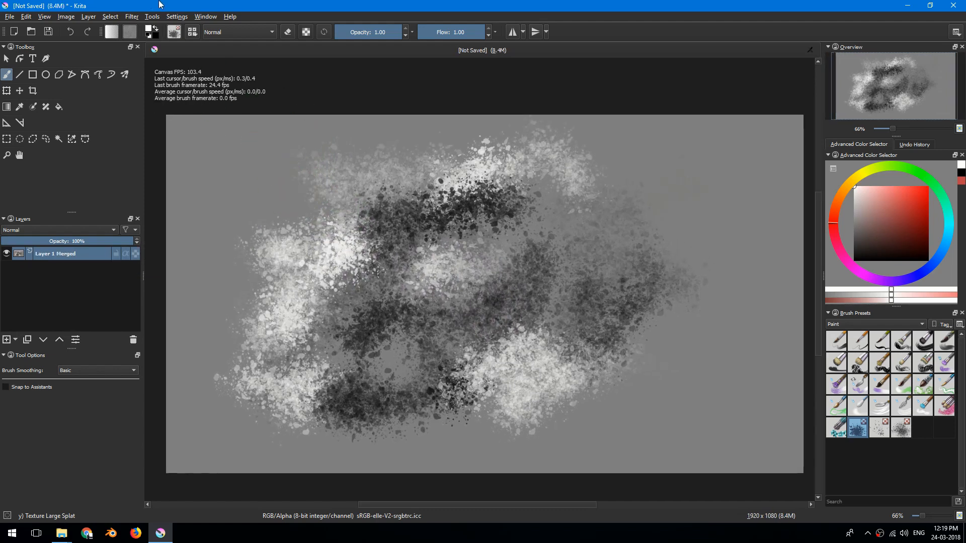
Open the Height to Normal Map filter on the merged layer, trying a radius of 6.98 before setting it back to 1.00
{"action": "left_click", "coordinate": [130, 18]}
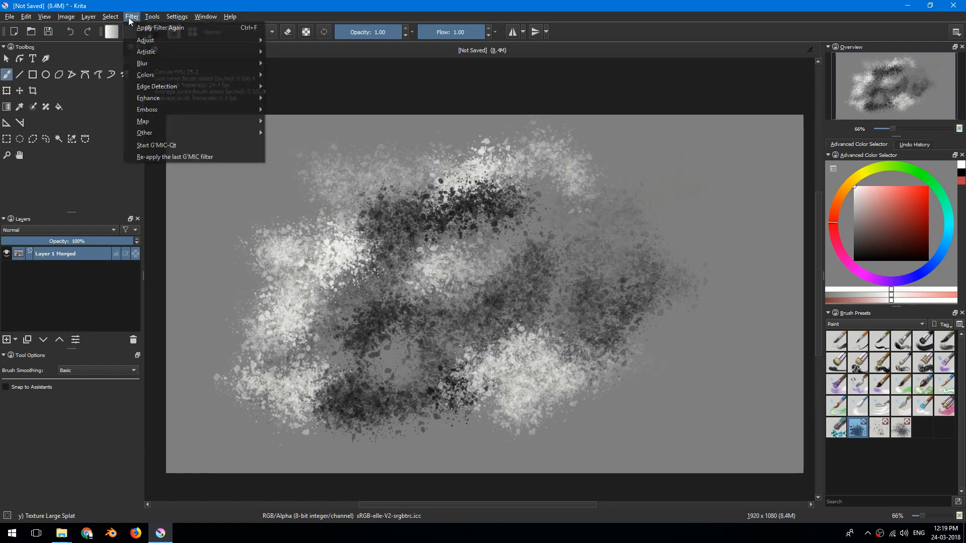
{"action": "mouse_move", "coordinate": [201, 86]}
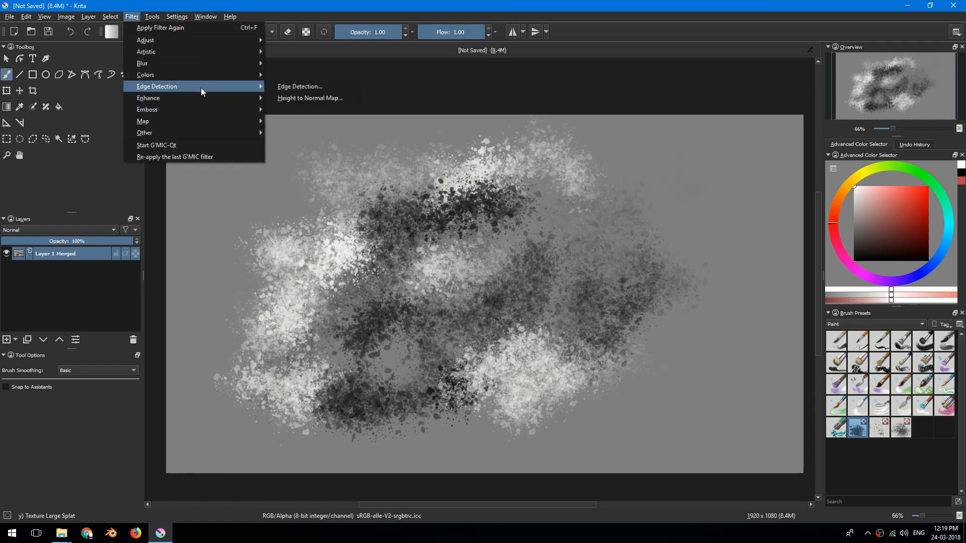
{"action": "left_click", "coordinate": [295, 98]}
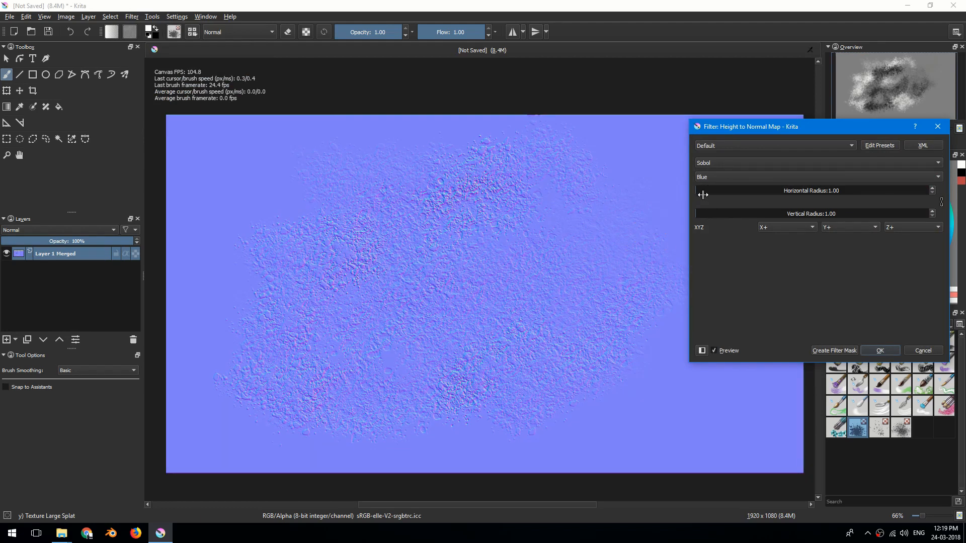
{"action": "left_click_drag", "start_coordinate": [700, 193], "coordinate": [710, 192]}
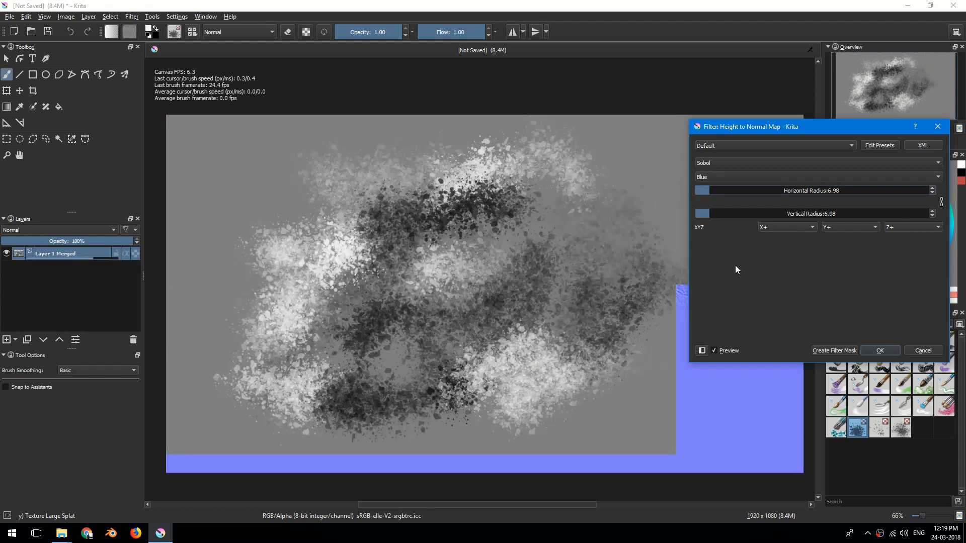
{"action": "left_click_drag", "start_coordinate": [709, 190], "coordinate": [695, 195]}
Switch the filter's formula to Prewitt and try a radius of 2.71 before setting it back to 1.00
{"action": "left_click", "coordinate": [715, 166]}
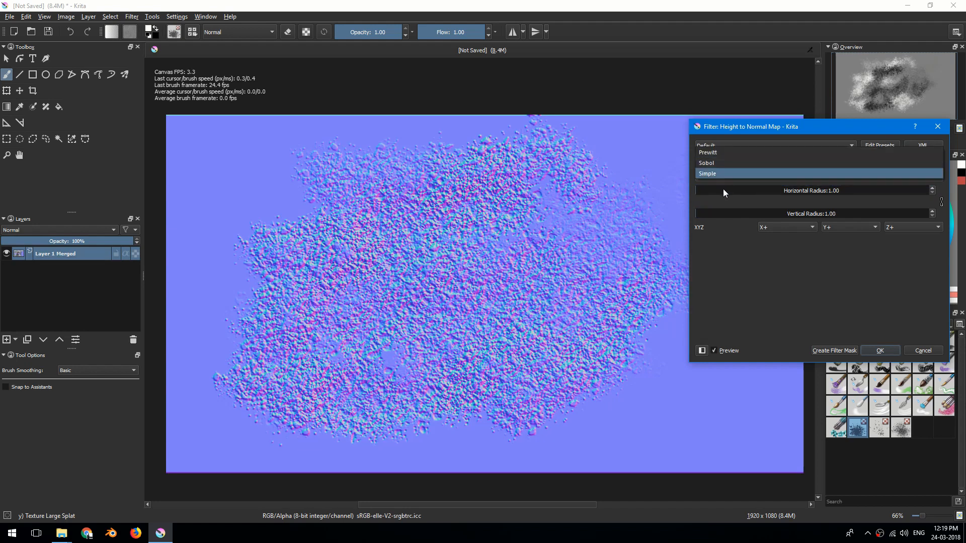
{"action": "left_click", "coordinate": [718, 150]}
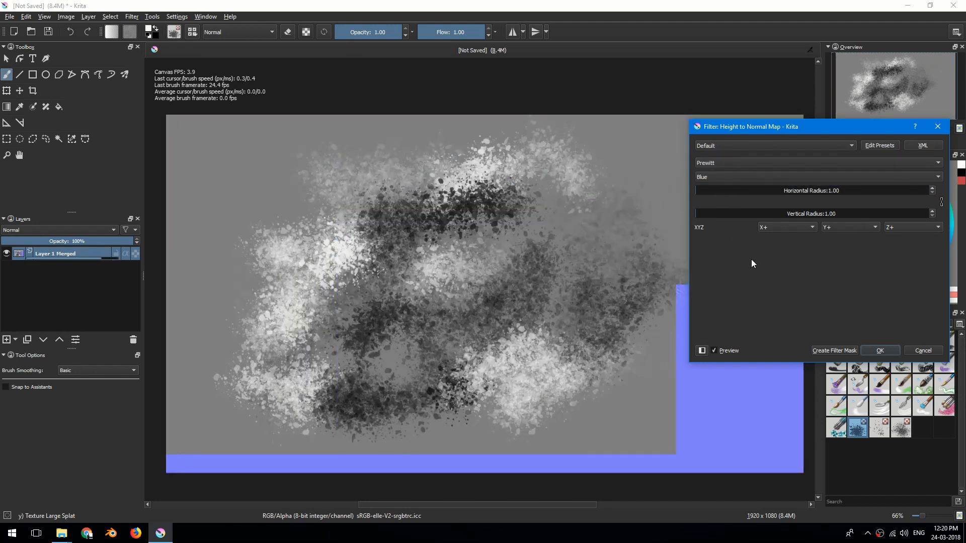
{"action": "left_click", "coordinate": [700, 190]}
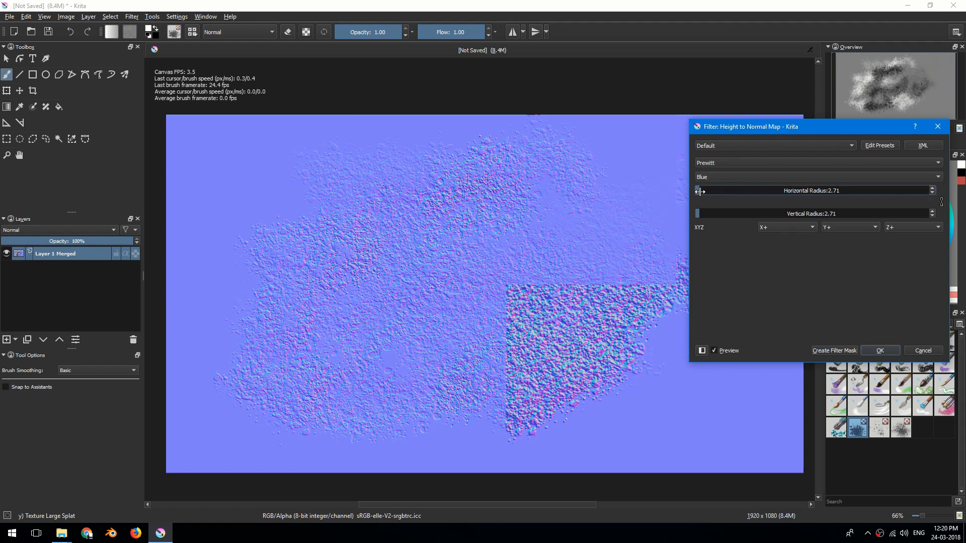
{"action": "left_click_drag", "start_coordinate": [700, 191], "coordinate": [694, 193]}
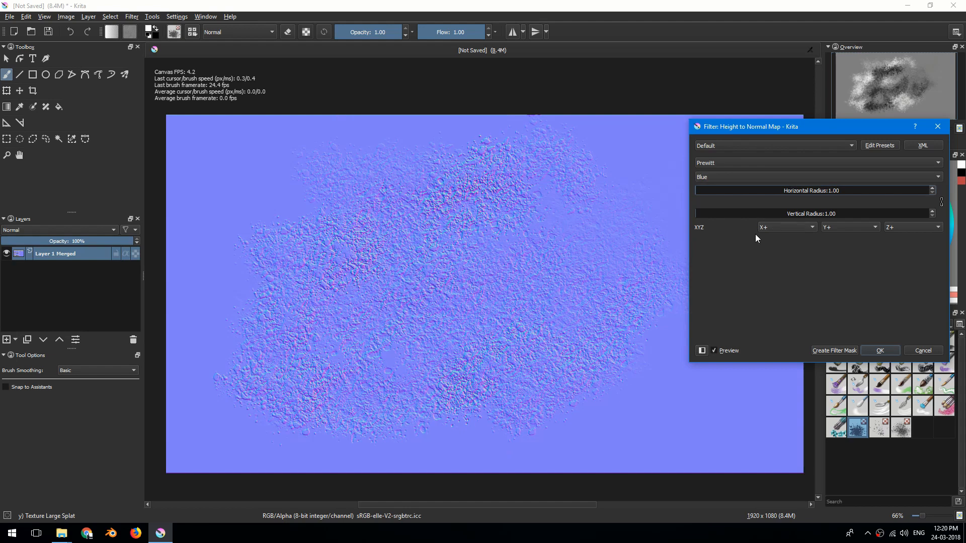
Try Z- as the third axis of the XYZ mapping and set it back to Z+
{"action": "left_click", "coordinate": [894, 225]}
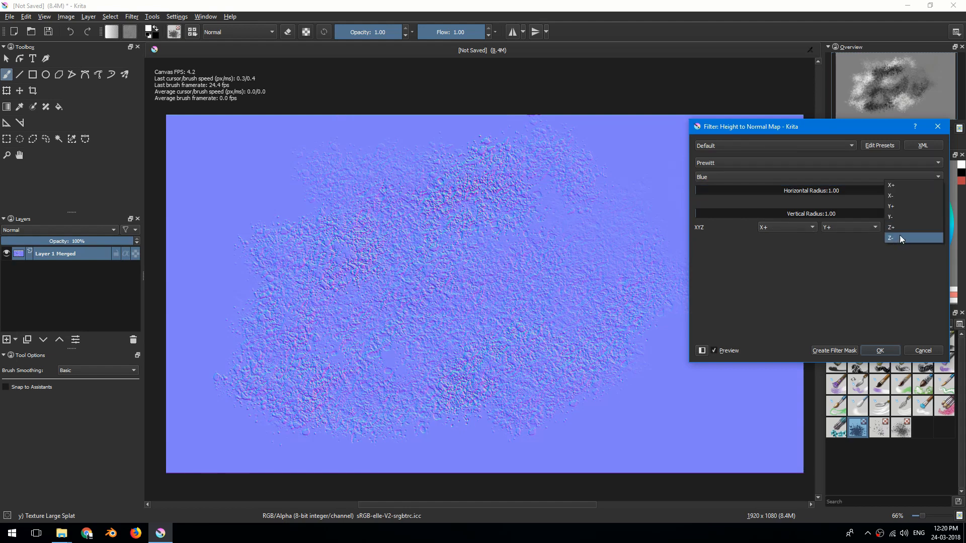
{"action": "left_click", "coordinate": [899, 237]}
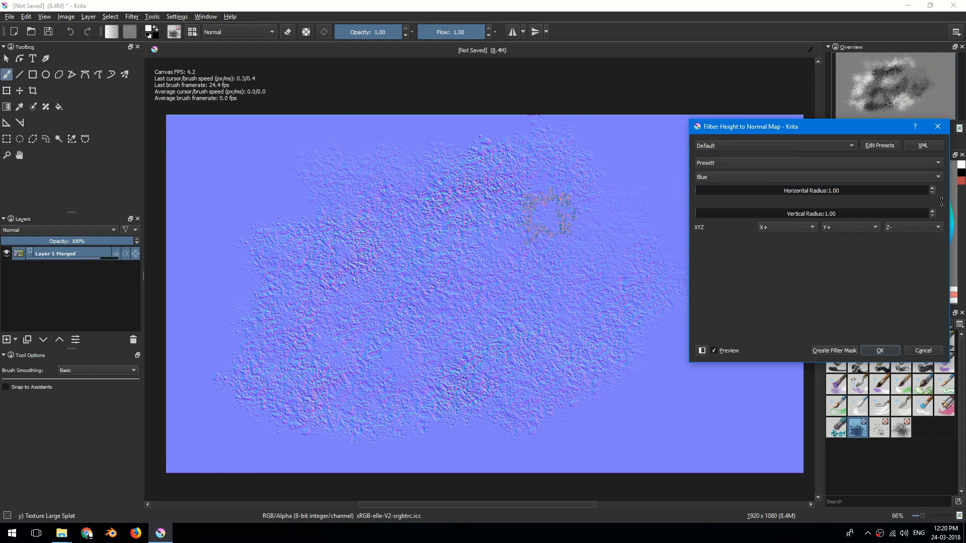
{"action": "left_click", "coordinate": [900, 226]}
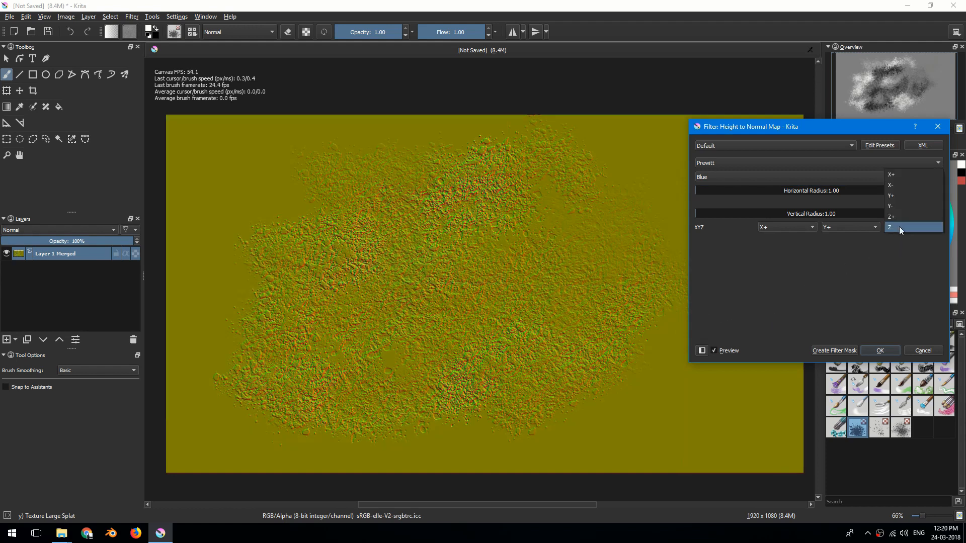
{"action": "left_click", "coordinate": [903, 219]}
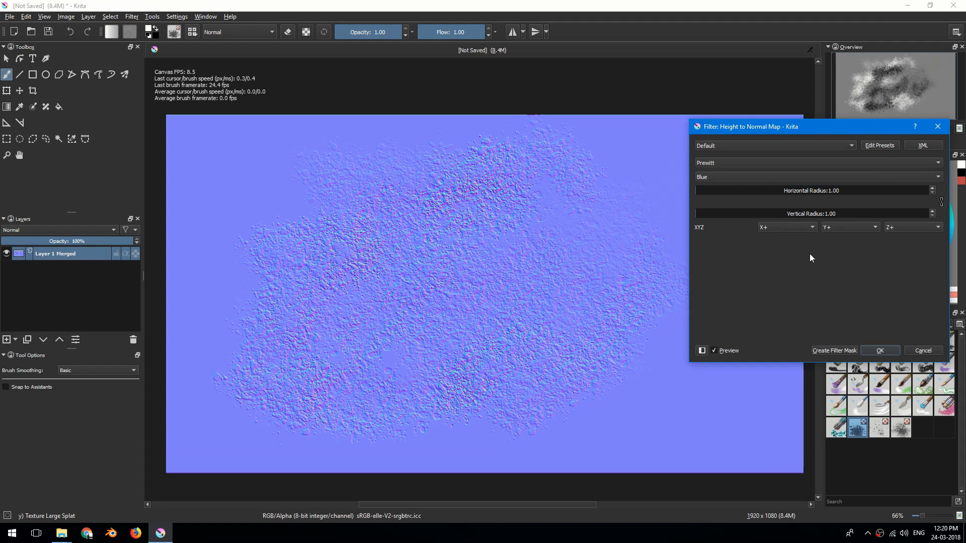
Set the filter's formula to Sobol and apply the Height to Normal Map filter to the merged layer
{"action": "left_click", "coordinate": [825, 162]}
{"action": "left_click", "coordinate": [824, 143]}
{"action": "left_click_drag", "start_coordinate": [828, 130], "coordinate": [756, 113]}
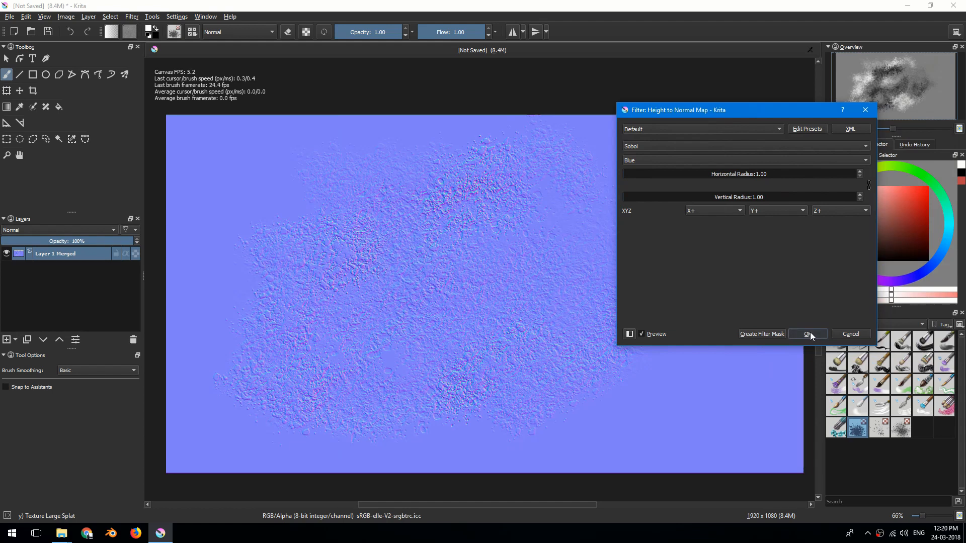
{"action": "left_click", "coordinate": [808, 334]}
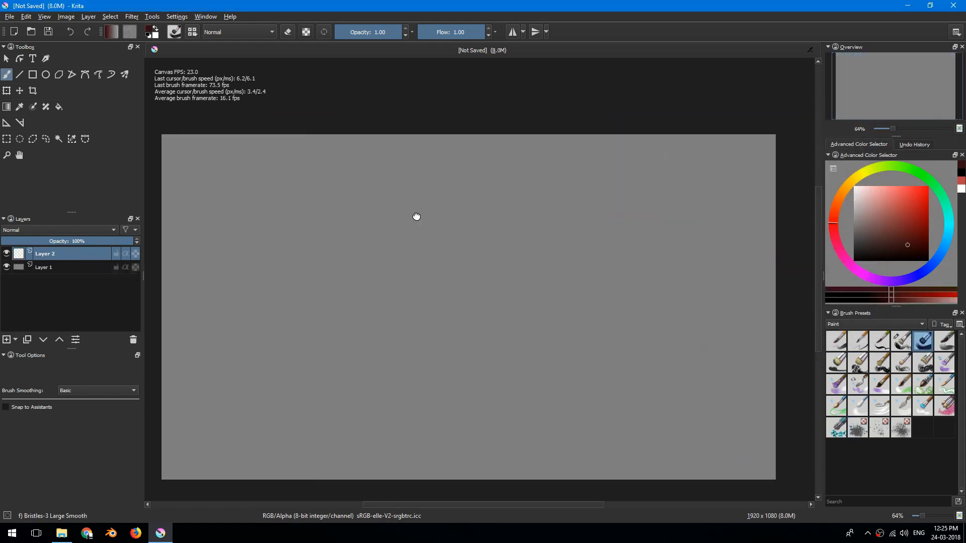
{"action": "left_click_drag", "start_coordinate": [416, 216], "coordinate": [419, 224]}
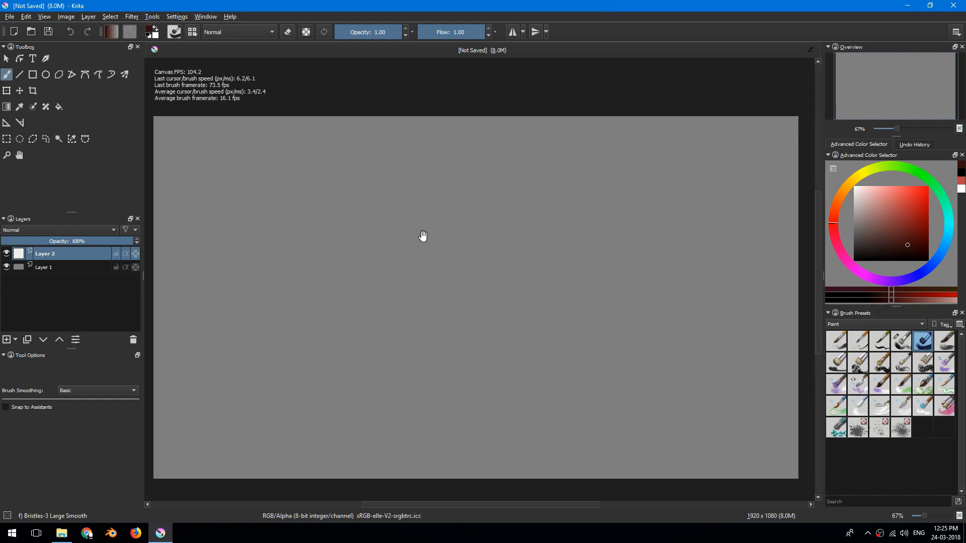
{"action": "left_click_drag", "start_coordinate": [427, 242], "coordinate": [425, 234]}
{"action": "left_click_drag", "start_coordinate": [428, 237], "coordinate": [427, 237]}
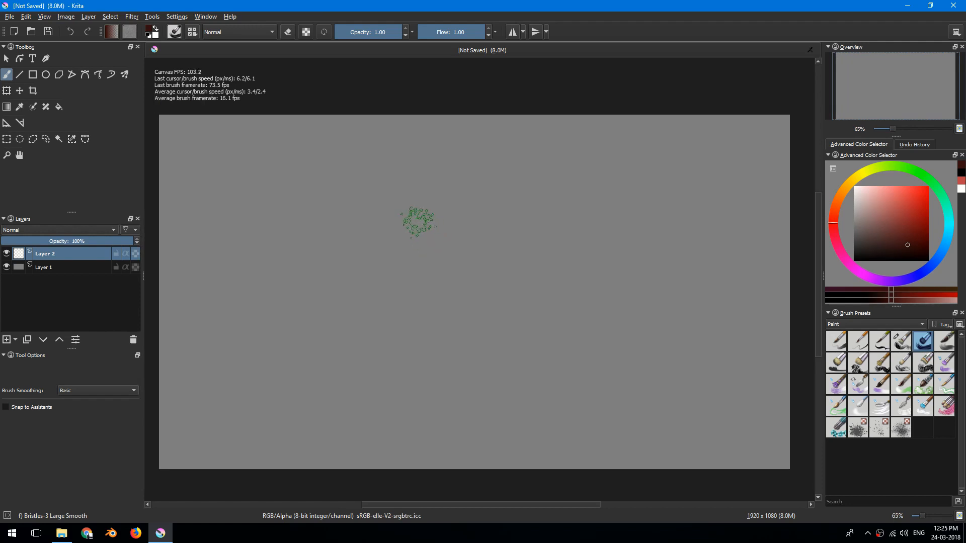
{"action": "left_click_drag", "start_coordinate": [407, 230], "coordinate": [410, 235]}
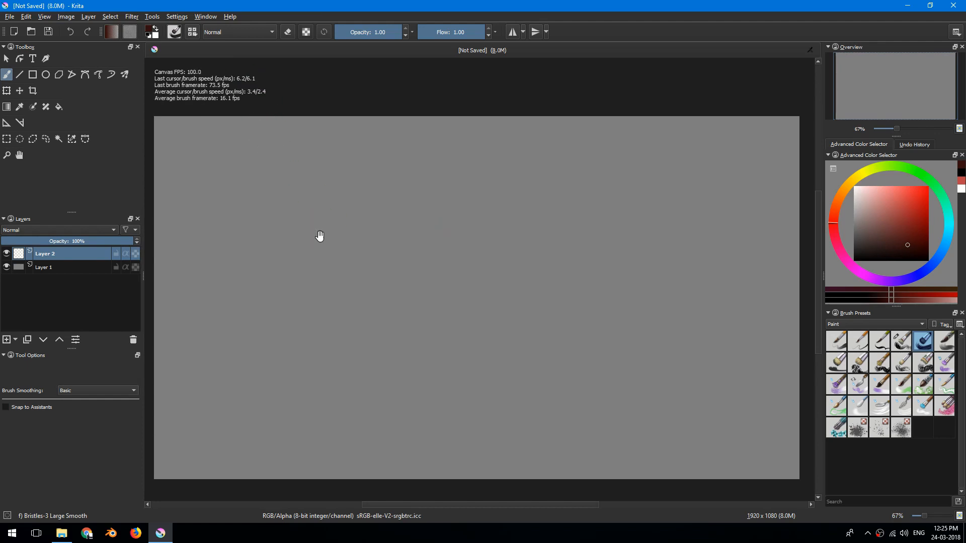
{"action": "left_click_drag", "start_coordinate": [319, 237], "coordinate": [318, 228]}
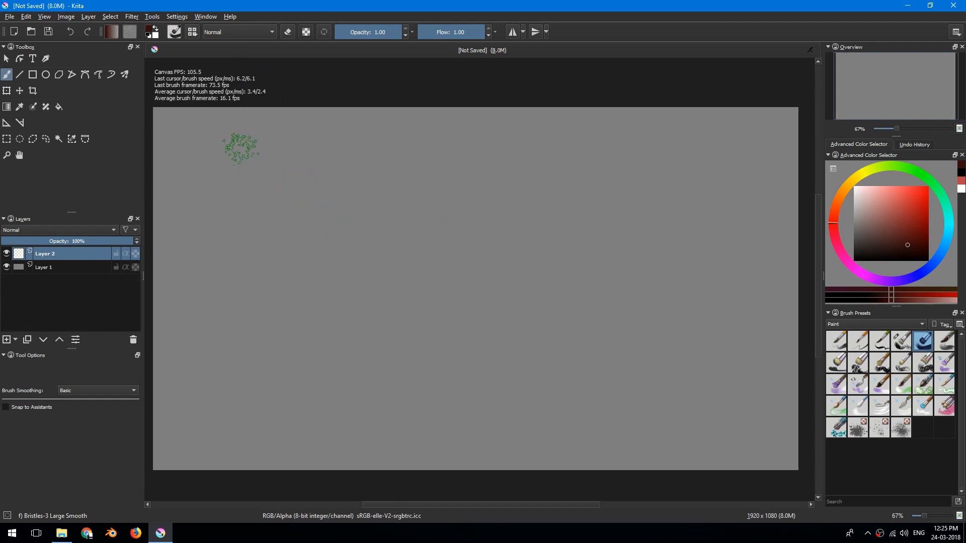
Open the brush settings at the masked brush tip options, test the unmasked bristle brush in the scratchpad and clear it
{"action": "key", "text": "F5"}
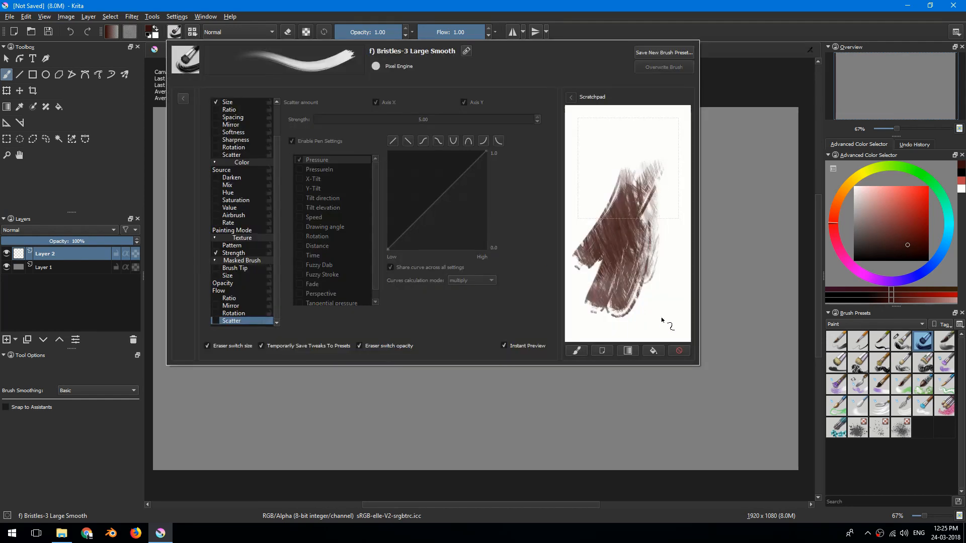
{"action": "left_click", "coordinate": [679, 351]}
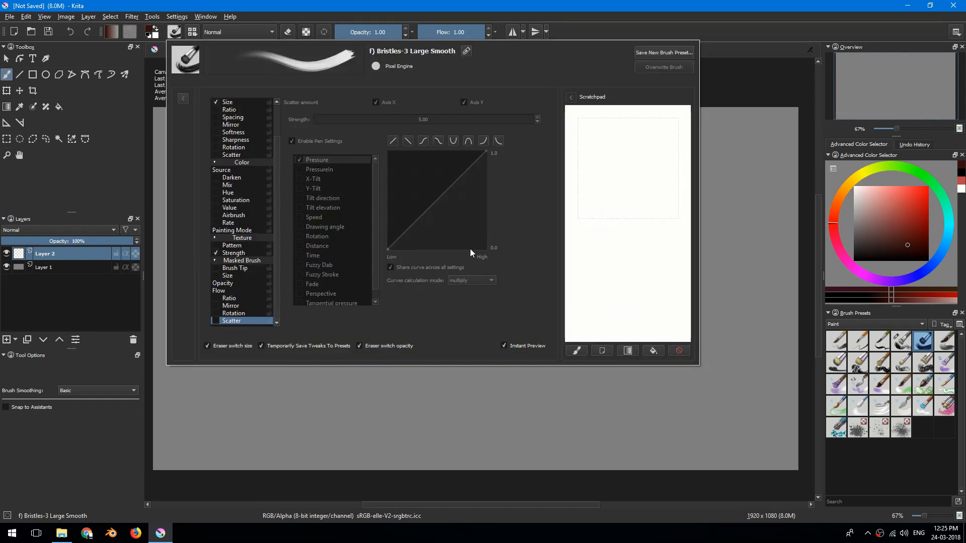
{"action": "left_click", "coordinate": [245, 270]}
{"action": "mouse_move", "coordinate": [598, 267]}
{"action": "left_mouse_down"}
{"action": "mouse_move", "coordinate": [626, 177]}
{"action": "mouse_move", "coordinate": [638, 223]}
{"action": "mouse_move", "coordinate": [652, 198]}
{"action": "mouse_move", "coordinate": [658, 157]}
{"action": "left_mouse_up"}
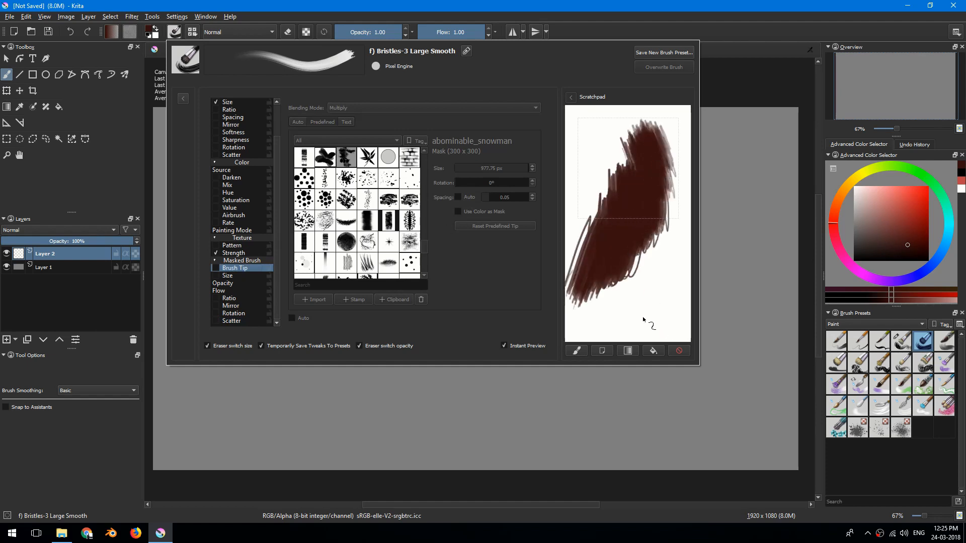
{"action": "left_click", "coordinate": [679, 350]}
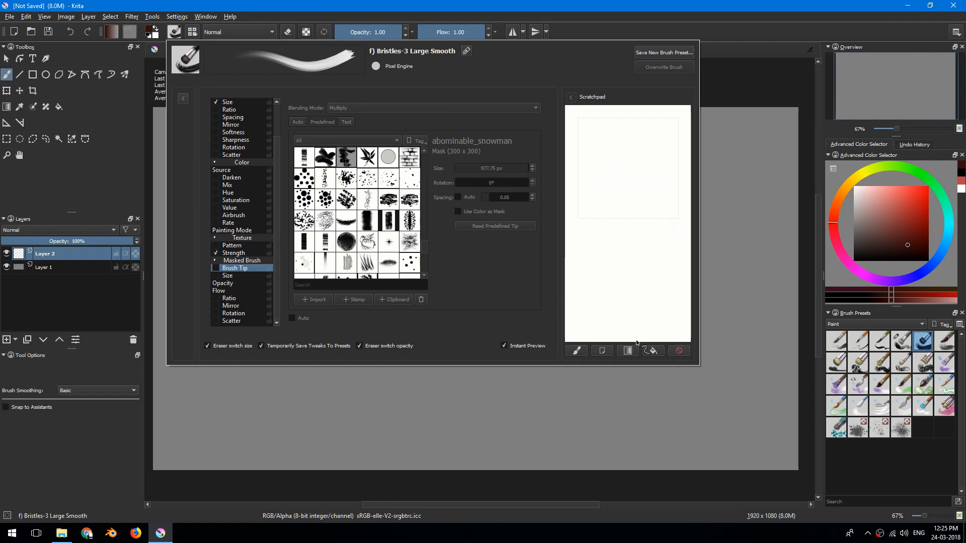
Enable the masked brush tip in Multiply mode and choose the predefined spines tip
{"action": "left_click", "coordinate": [215, 269]}
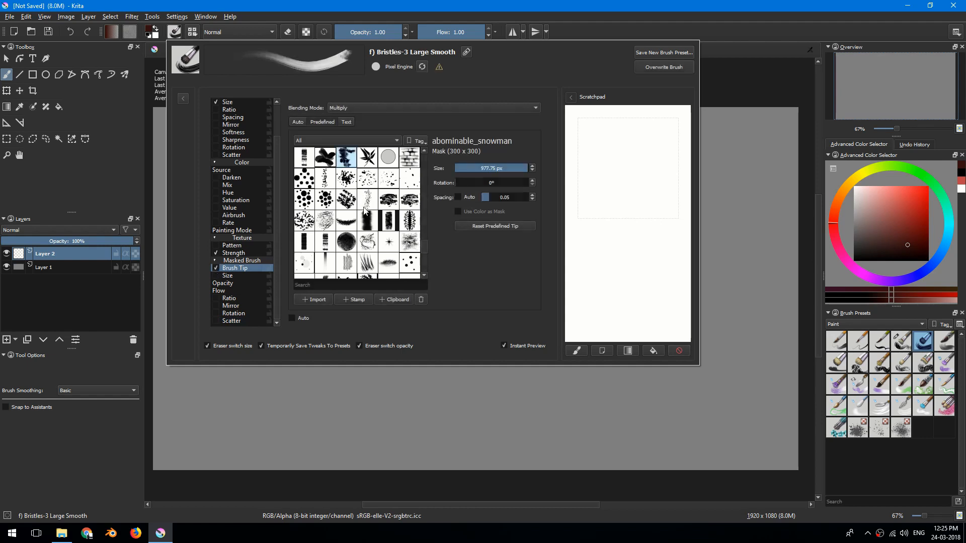
{"action": "scroll", "coordinate": [424, 255], "scroll_direction": "down", "scroll_amount": 3}
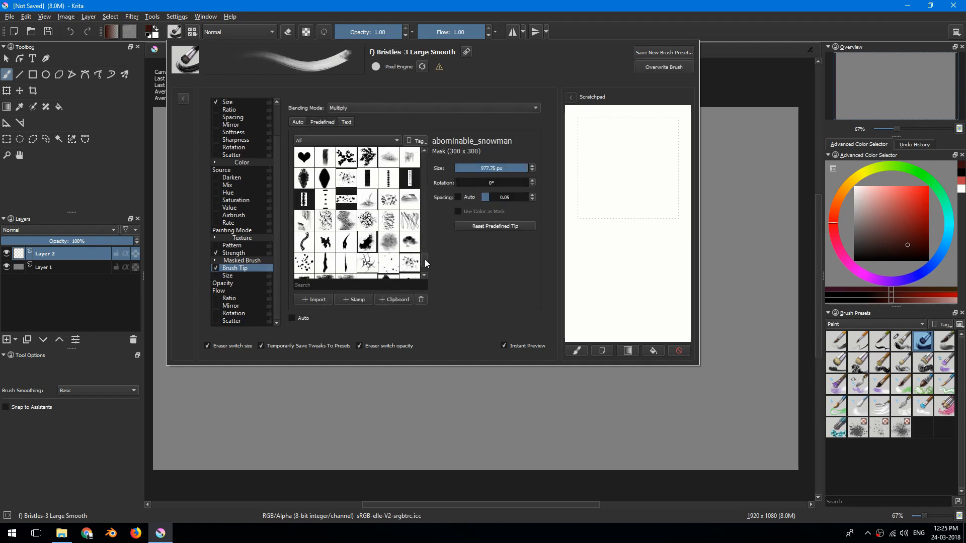
{"action": "left_click", "coordinate": [368, 266]}
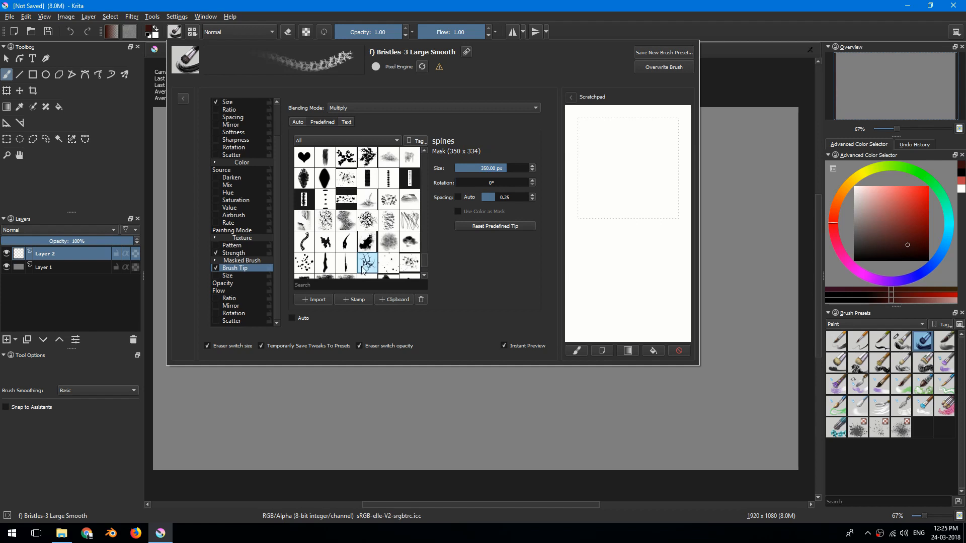
Test the spines mask in the scratchpad, clear it, and set the mask tip's size to 190.44 px and spacing to 0.28
{"action": "mouse_move", "coordinate": [574, 272]}
{"action": "left_mouse_down"}
{"action": "mouse_move", "coordinate": [597, 263]}
{"action": "mouse_move", "coordinate": [584, 225]}
{"action": "mouse_move", "coordinate": [652, 176]}
{"action": "mouse_move", "coordinate": [633, 277]}
{"action": "mouse_move", "coordinate": [590, 298]}
{"action": "left_mouse_up"}
{"action": "mouse_move", "coordinate": [607, 261]}
{"action": "left_mouse_down"}
{"action": "mouse_move", "coordinate": [622, 247]}
{"action": "mouse_move", "coordinate": [635, 177]}
{"action": "mouse_move", "coordinate": [647, 274]}
{"action": "left_mouse_up"}
{"action": "left_click", "coordinate": [677, 351]}
{"action": "mouse_move", "coordinate": [489, 166]}
{"action": "left_mouse_down"}
{"action": "mouse_move", "coordinate": [507, 170]}
{"action": "mouse_move", "coordinate": [492, 172]}
{"action": "left_mouse_up"}
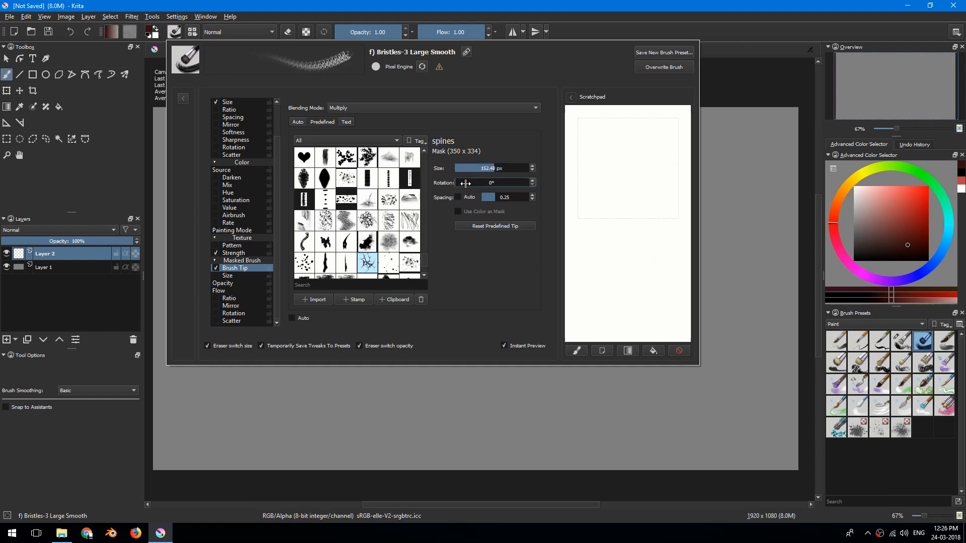
{"action": "left_click_drag", "start_coordinate": [493, 170], "coordinate": [496, 200]}
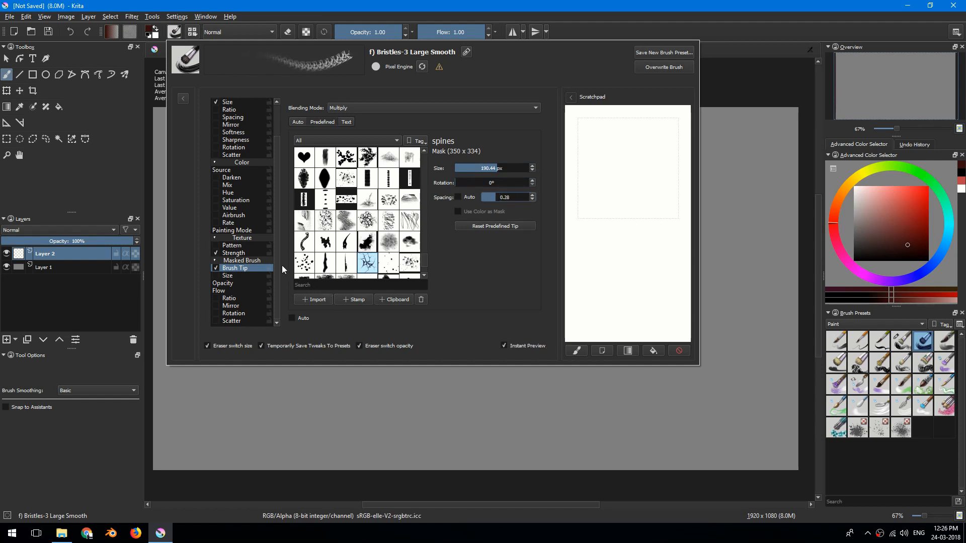
Enable pressure-controlled size for the masked brush with a linear curve and test it with a scratchpad stroke, clearing it after
{"action": "left_click", "coordinate": [237, 277]}
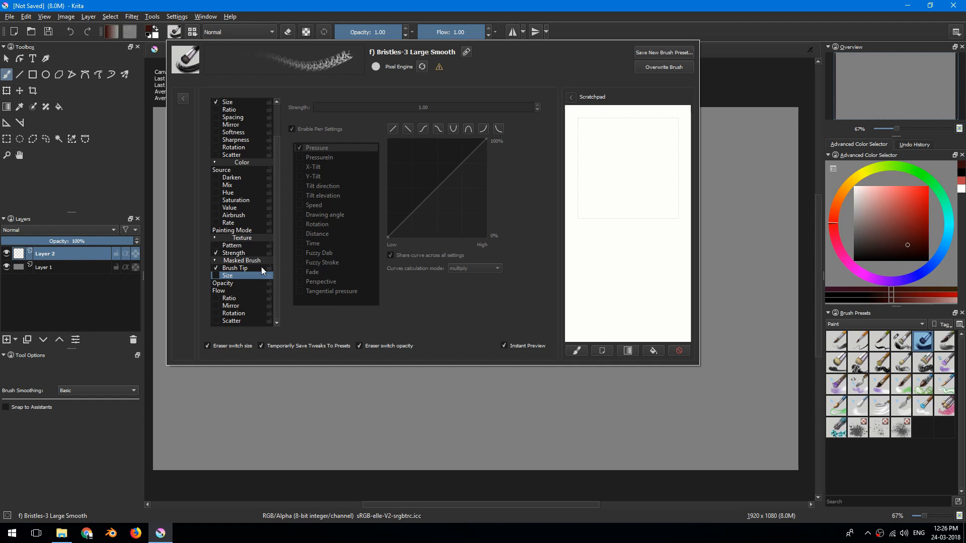
{"action": "left_click", "coordinate": [215, 276]}
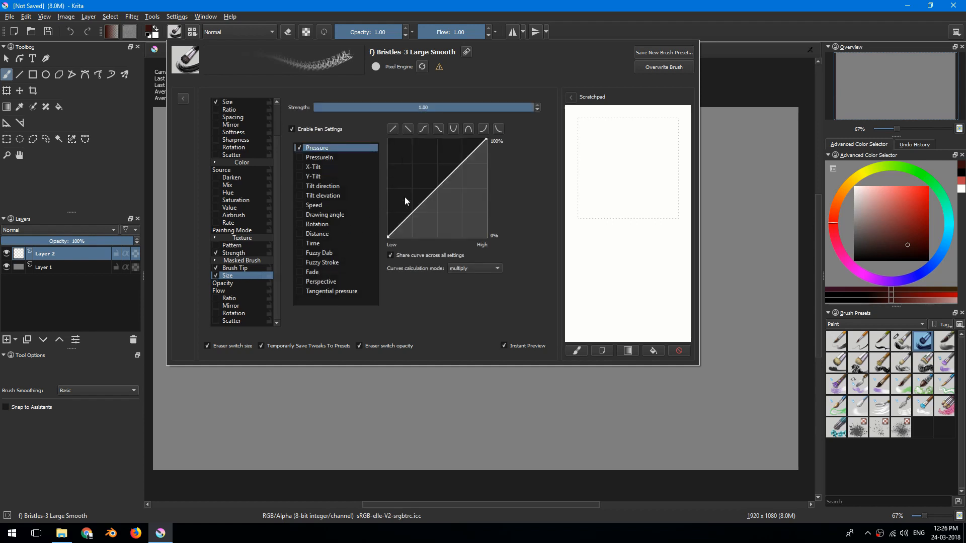
{"action": "left_click", "coordinate": [407, 130]}
{"action": "left_click", "coordinate": [397, 129]}
{"action": "left_click_drag", "start_coordinate": [605, 272], "coordinate": [647, 234]}
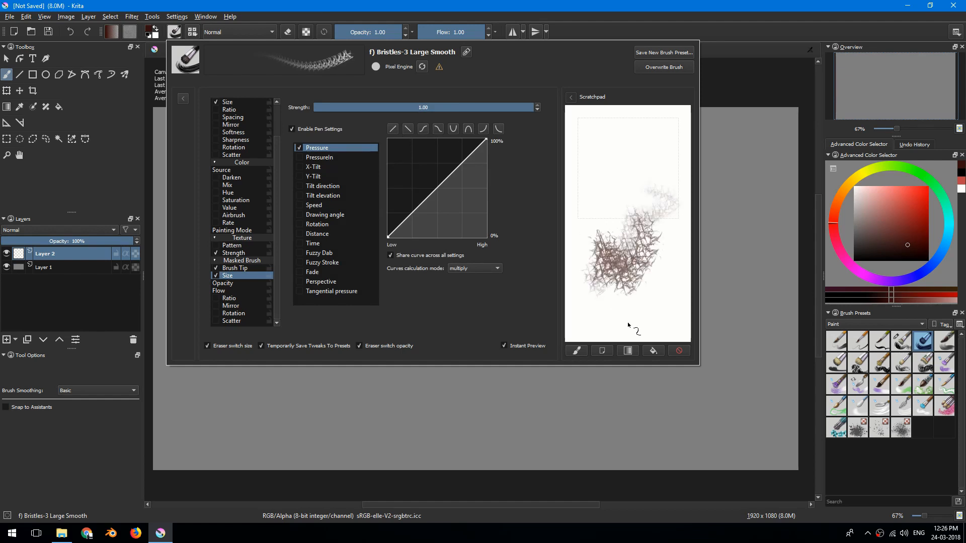
{"action": "left_click", "coordinate": [680, 351]}
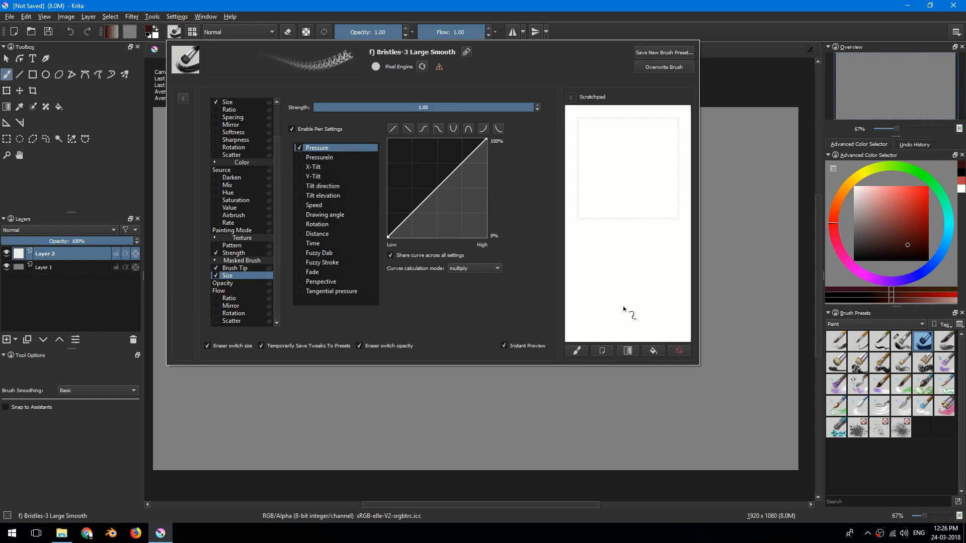
Look over the masked brush's opacity, flow and rotation options
{"action": "left_click", "coordinate": [246, 285]}
{"action": "left_click", "coordinate": [242, 291]}
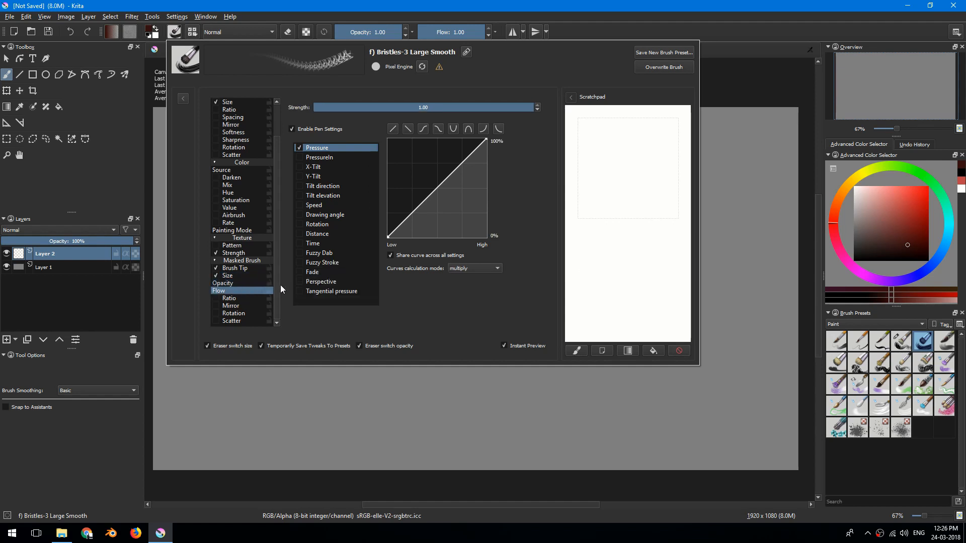
{"action": "mouse_move", "coordinate": [276, 283]}
{"action": "left_mouse_down"}
{"action": "mouse_move", "coordinate": [271, 262]}
{"action": "mouse_move", "coordinate": [272, 279]}
{"action": "mouse_move", "coordinate": [242, 295]}
{"action": "left_mouse_up"}
{"action": "left_click", "coordinate": [243, 313]}
{"action": "left_click", "coordinate": [239, 292]}
Close the brush settings and paint a dense patch with the masked bristle brush on Layer 2, sampling a colour from it
{"action": "left_click", "coordinate": [581, 390]}
{"action": "mouse_move", "coordinate": [521, 346]}
{"action": "left_mouse_down"}
{"action": "mouse_move", "coordinate": [560, 248]}
{"action": "mouse_move", "coordinate": [470, 312]}
{"action": "mouse_move", "coordinate": [559, 302]}
{"action": "mouse_move", "coordinate": [566, 266]}
{"action": "mouse_move", "coordinate": [525, 344]}
{"action": "mouse_move", "coordinate": [495, 312]}
{"action": "mouse_move", "coordinate": [506, 293]}
{"action": "left_mouse_up"}
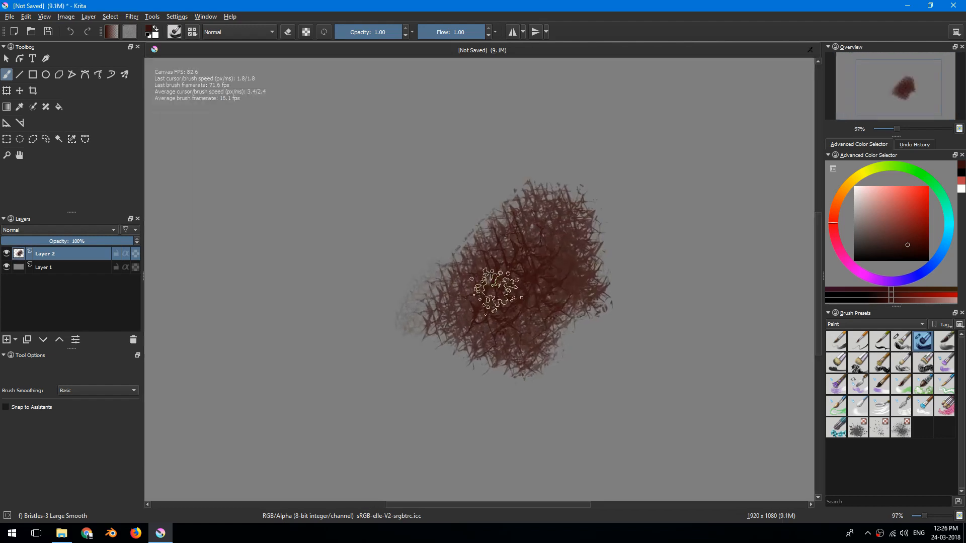
{"action": "left_click", "coordinate": [491, 284], "text": "ctrl"}
{"action": "mouse_move", "coordinate": [483, 287]}
{"action": "left_mouse_down"}
{"action": "mouse_move", "coordinate": [403, 322]}
{"action": "mouse_move", "coordinate": [410, 314]}
{"action": "left_mouse_up"}
{"action": "left_click_drag", "start_coordinate": [437, 278], "coordinate": [429, 299]}
{"action": "left_click_drag", "start_coordinate": [428, 299], "coordinate": [459, 285]}
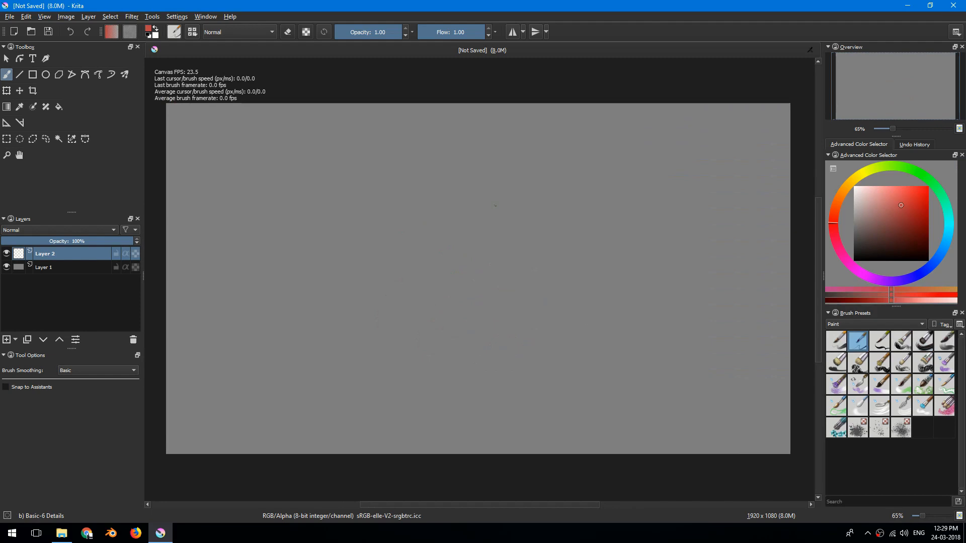
Reset the foreground and background colours to black and white
{"action": "left_click", "coordinate": [498, 320]}
{"action": "left_click_drag", "start_coordinate": [486, 308], "coordinate": [486, 293]}
{"action": "key", "text": "d"}
{"action": "key", "text": "Delete"}
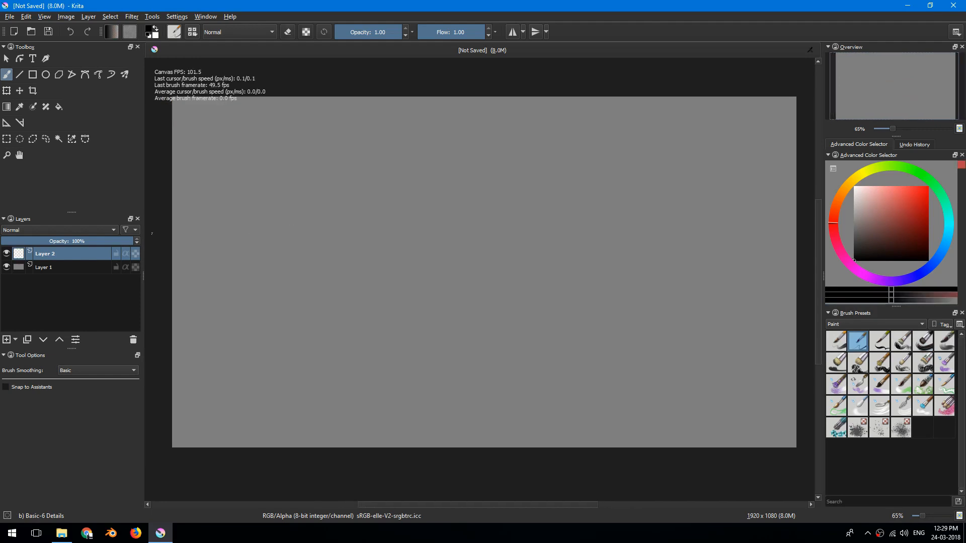
{"action": "left_click_drag", "start_coordinate": [212, 265], "coordinate": [216, 278]}
{"action": "left_click_drag", "start_coordinate": [285, 225], "coordinate": [272, 218]}
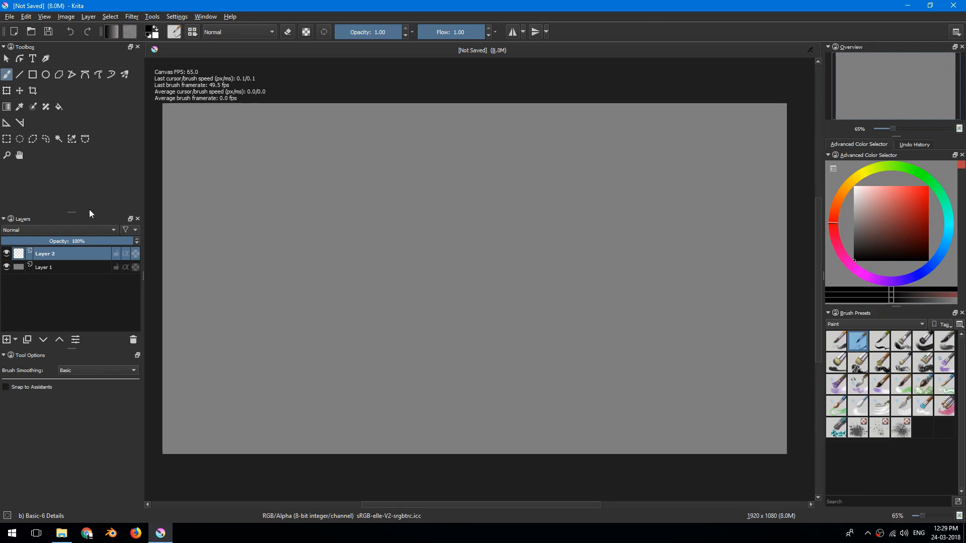
Create a text object across the upper part of the canvas with the Text tool and widen its text editor window
{"action": "left_click", "coordinate": [33, 59]}
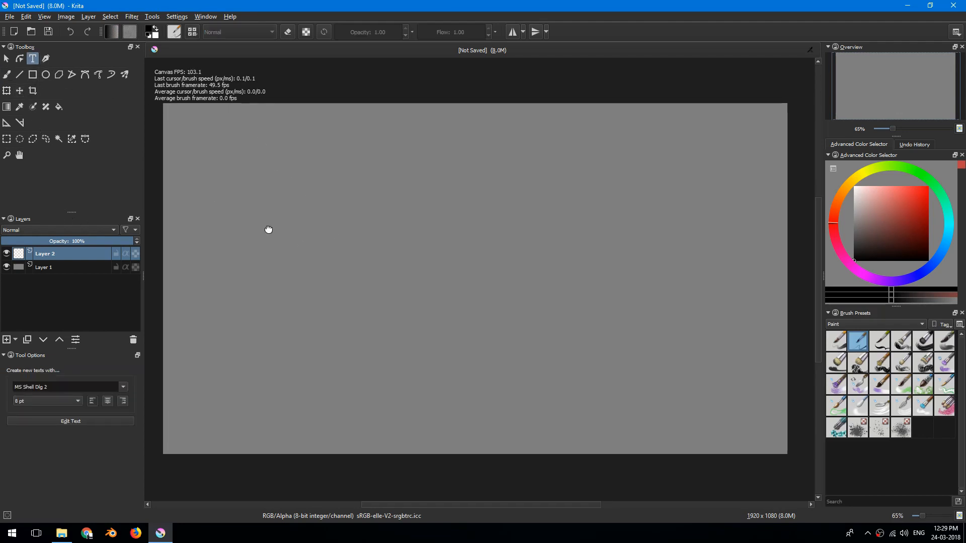
{"action": "left_click_drag", "start_coordinate": [253, 202], "coordinate": [696, 231]}
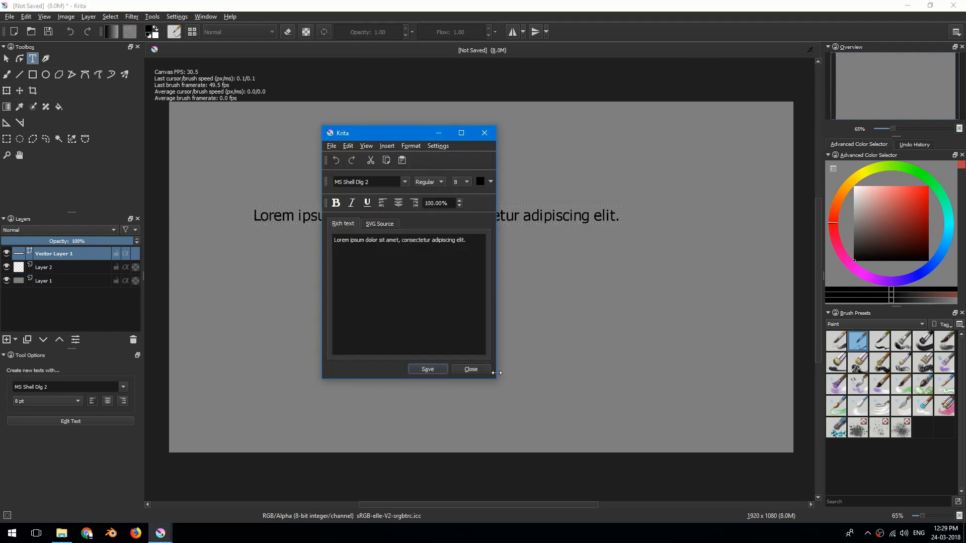
{"action": "left_click_drag", "start_coordinate": [496, 377], "coordinate": [714, 354]}
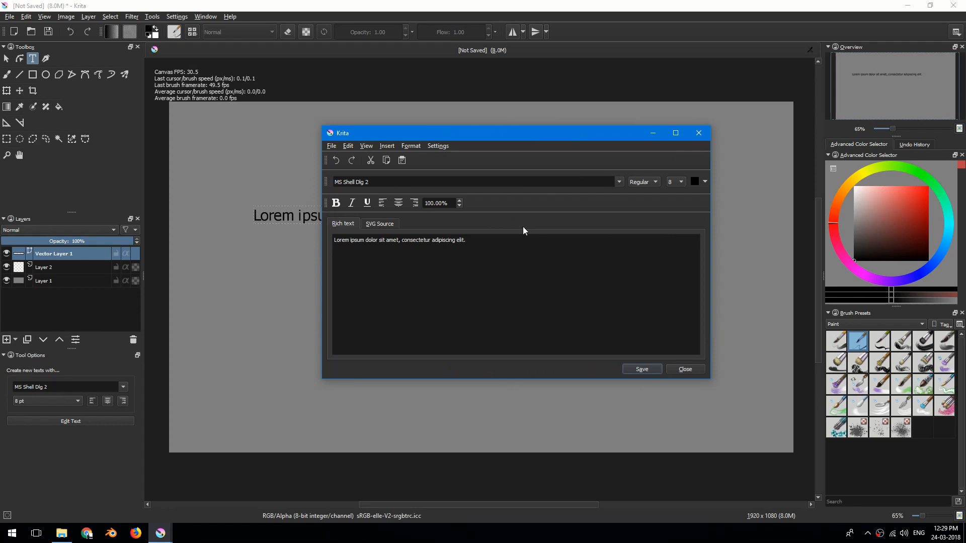
{"action": "left_click_drag", "start_coordinate": [493, 136], "coordinate": [605, 157]}
Replace the sample text with "Dog barks" and save it to the canvas
{"action": "left_click_drag", "start_coordinate": [597, 262], "coordinate": [437, 262]}
{"action": "left_click", "coordinate": [596, 262]}
{"action": "triple_click", "coordinate": [585, 261]}
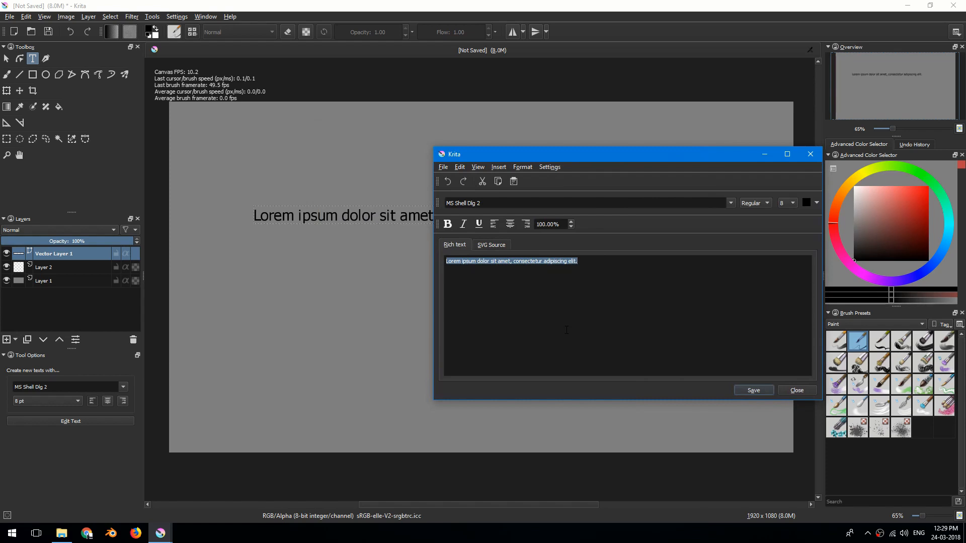
{"action": "type", "text": "S"}
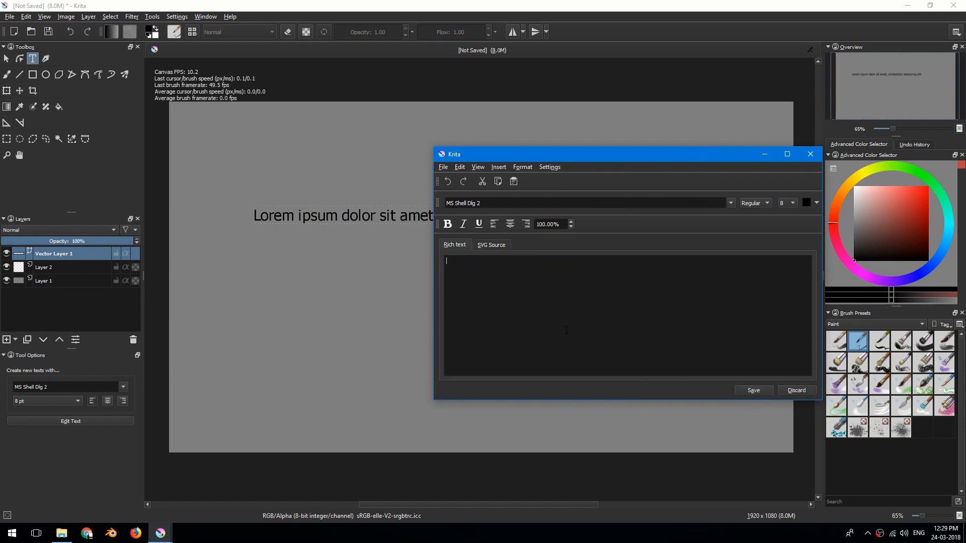
{"action": "type", "text": "og barks"}
{"action": "left_click", "coordinate": [748, 389]}
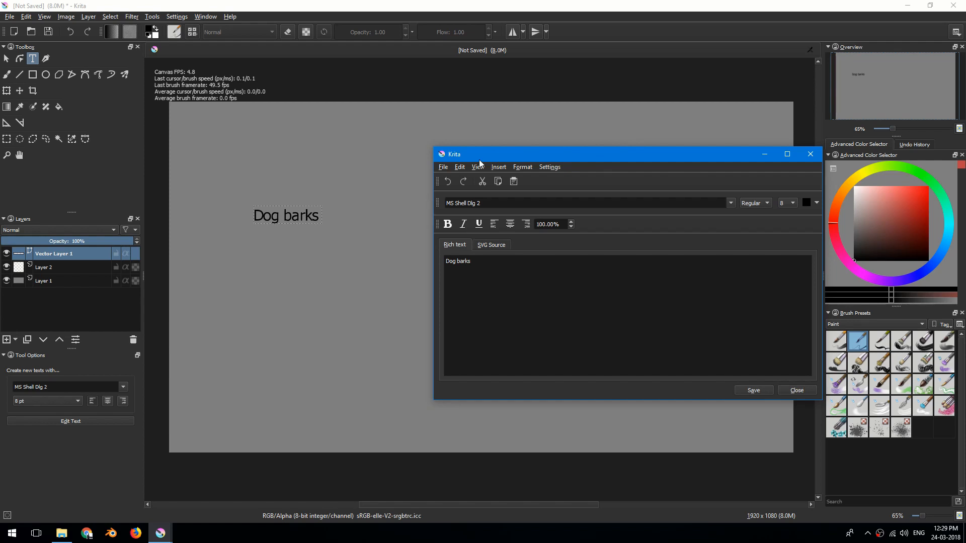
Browse the text editor's options and the fonts available for the text
{"action": "left_click", "coordinate": [457, 168]}
{"action": "left_click", "coordinate": [479, 169]}
{"action": "left_click", "coordinate": [731, 203]}
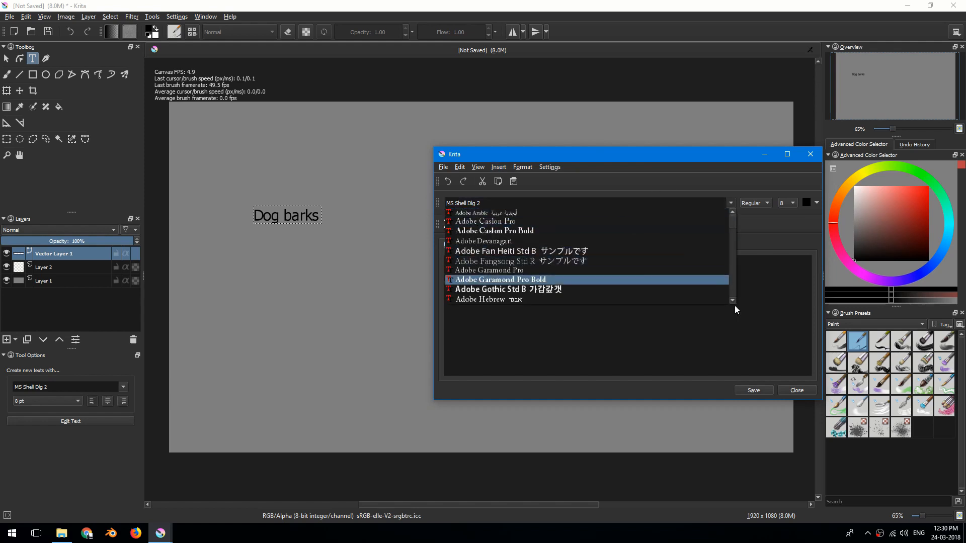
{"action": "left_click", "coordinate": [759, 293]}
{"action": "double_click", "coordinate": [692, 152]}
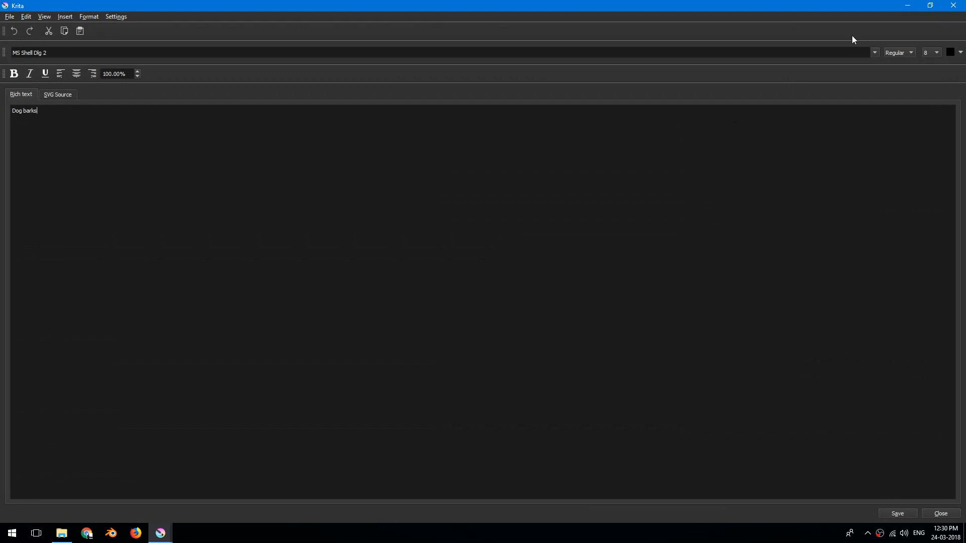
{"action": "double_click", "coordinate": [798, 9]}
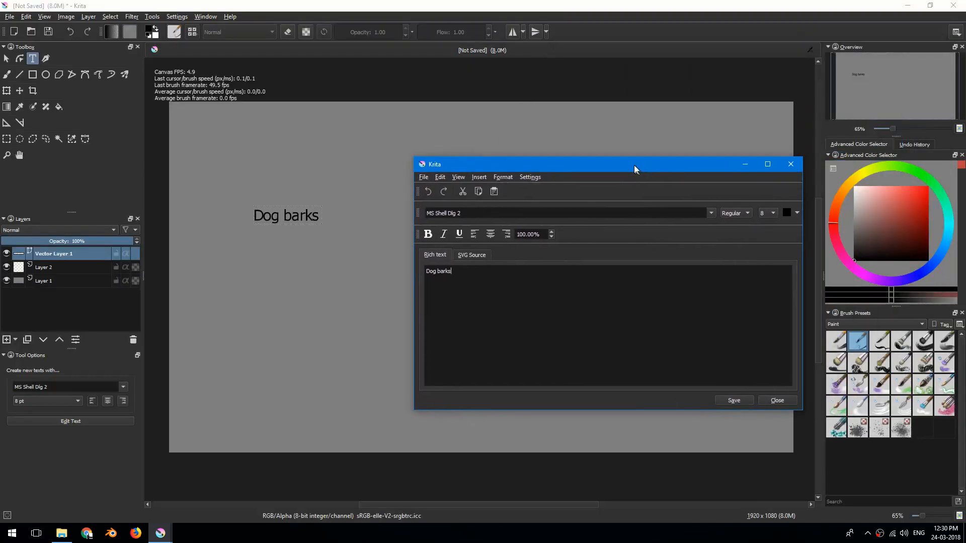
{"action": "left_click_drag", "start_coordinate": [654, 155], "coordinate": [660, 135]}
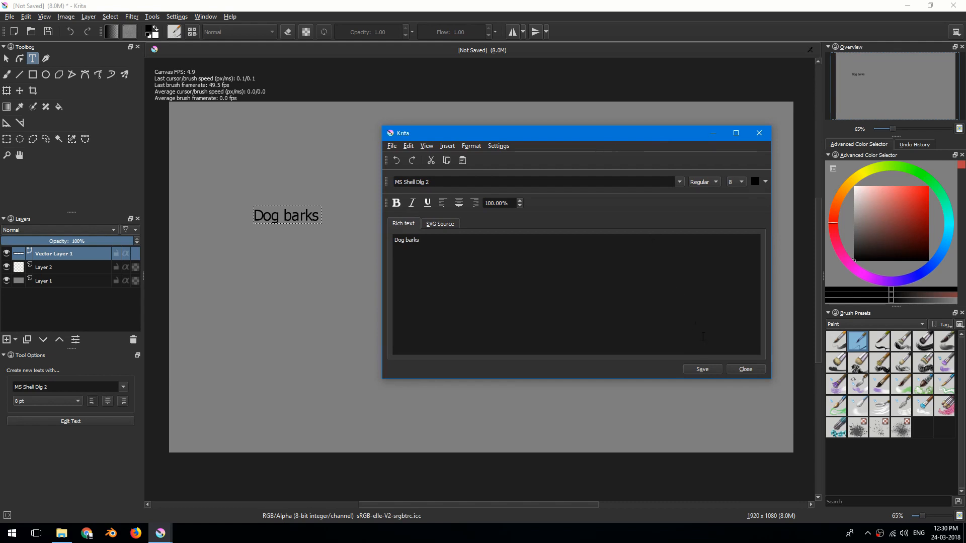
{"action": "left_click_drag", "start_coordinate": [659, 137], "coordinate": [645, 123]}
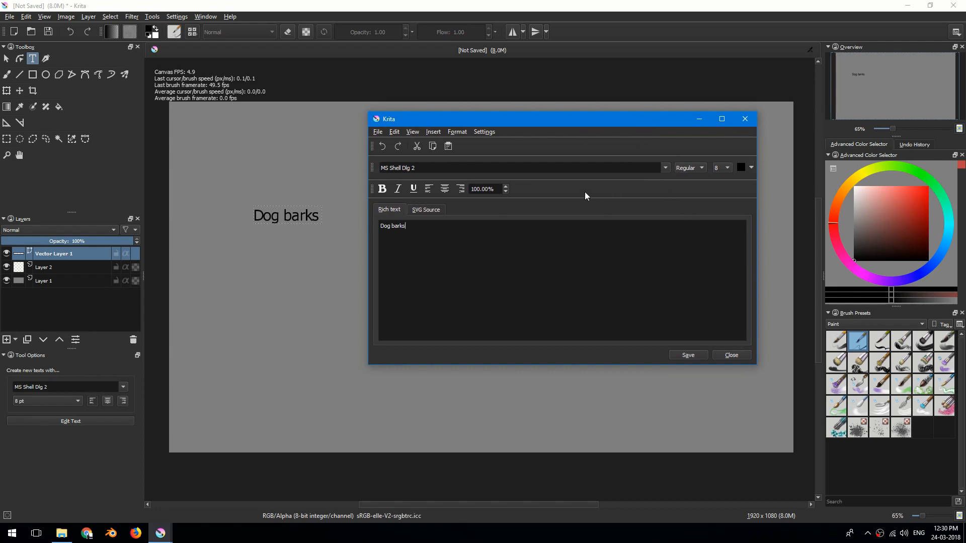
{"action": "left_click", "coordinate": [751, 168]}
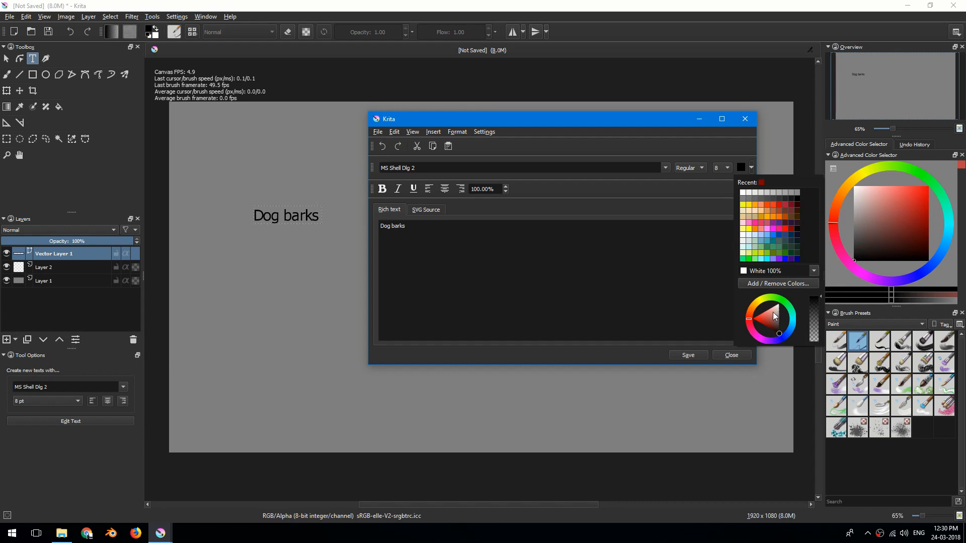
{"action": "left_click_drag", "start_coordinate": [771, 318], "coordinate": [749, 330]}
{"action": "left_click", "coordinate": [663, 297]}
Colour the whole "Dog barks" text red and save the change to the canvas
{"action": "left_click_drag", "start_coordinate": [445, 229], "coordinate": [358, 229]}
{"action": "left_click", "coordinate": [742, 168]}
{"action": "left_click", "coordinate": [752, 167]}
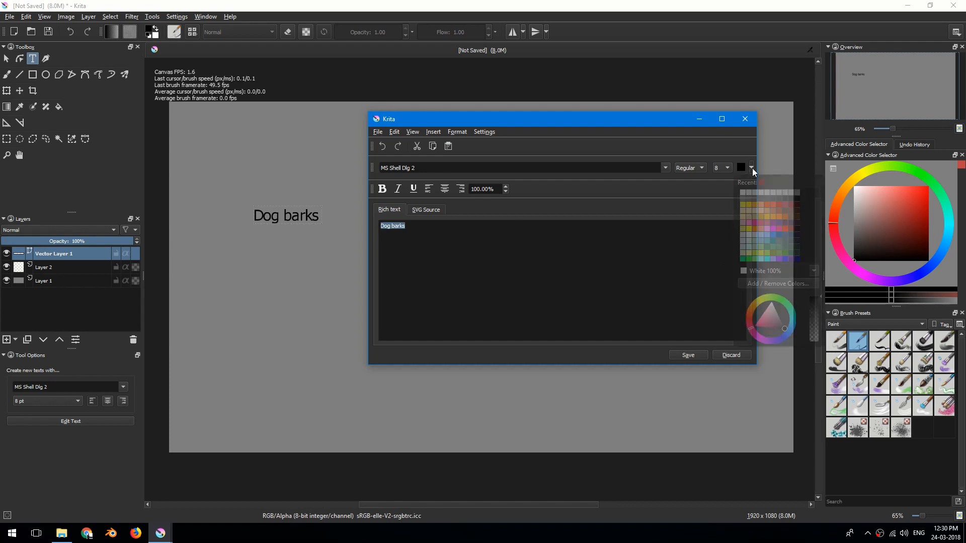
{"action": "left_click", "coordinate": [763, 318]}
{"action": "left_click", "coordinate": [681, 296]}
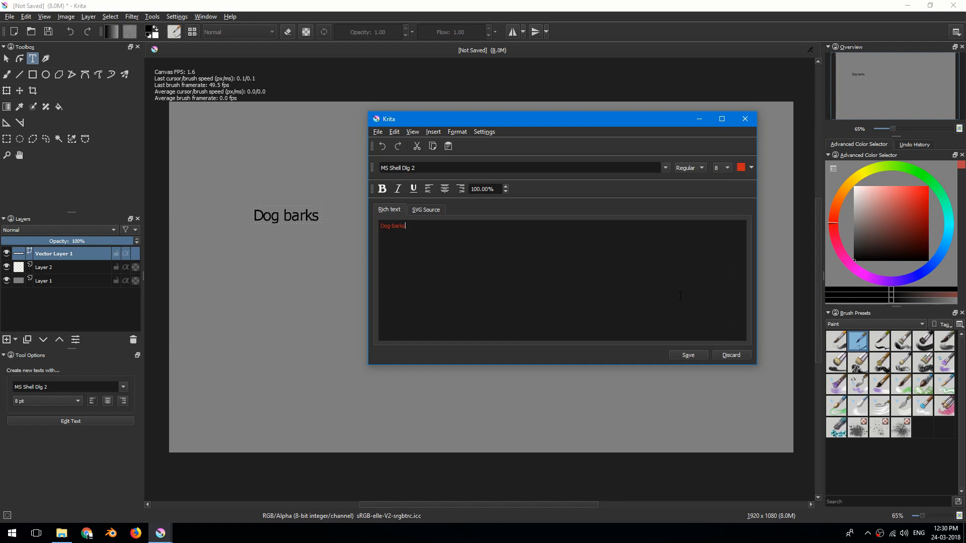
{"action": "left_click", "coordinate": [689, 355]}
Close the text editor and reopen the "Dog barks" text for editing
{"action": "left_click_drag", "start_coordinate": [564, 120], "coordinate": [587, 113]}
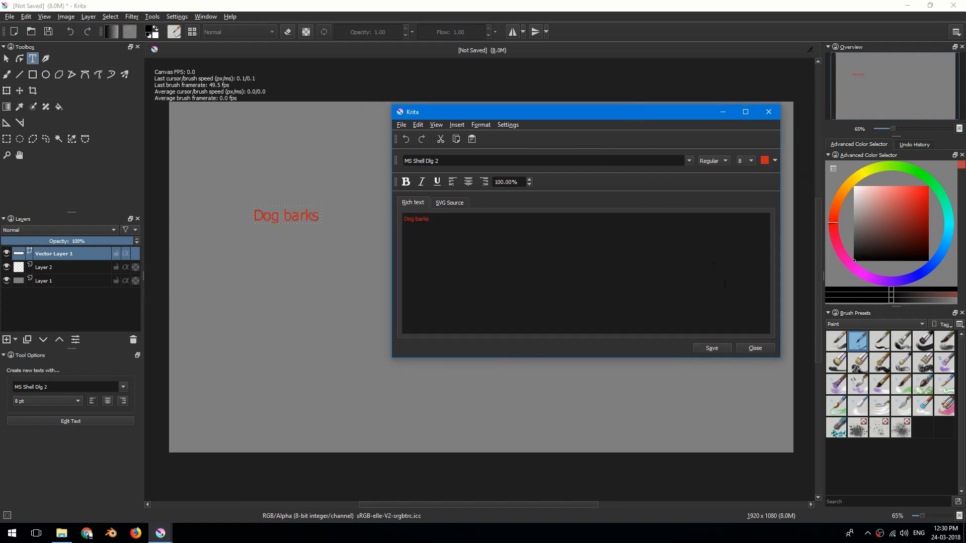
{"action": "left_click", "coordinate": [755, 349]}
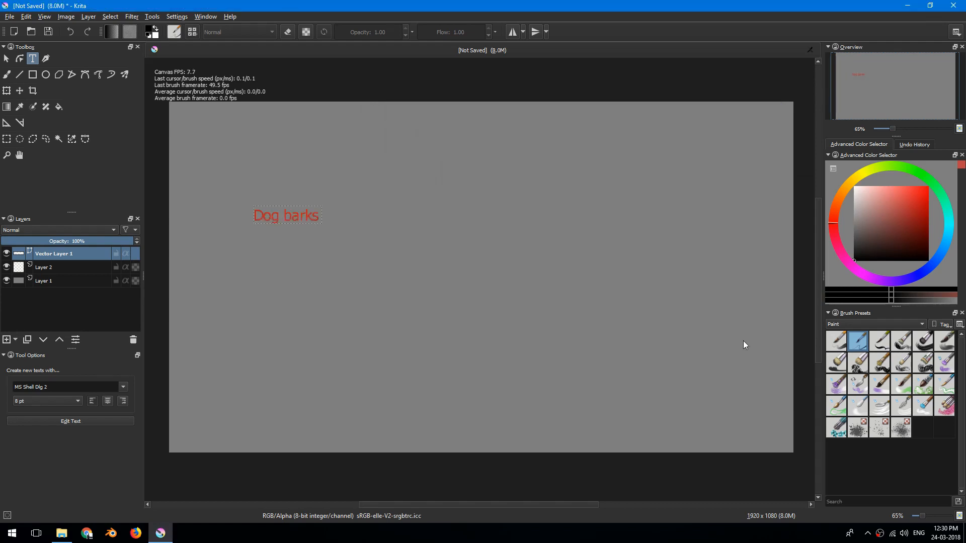
{"action": "left_click", "coordinate": [85, 425]}
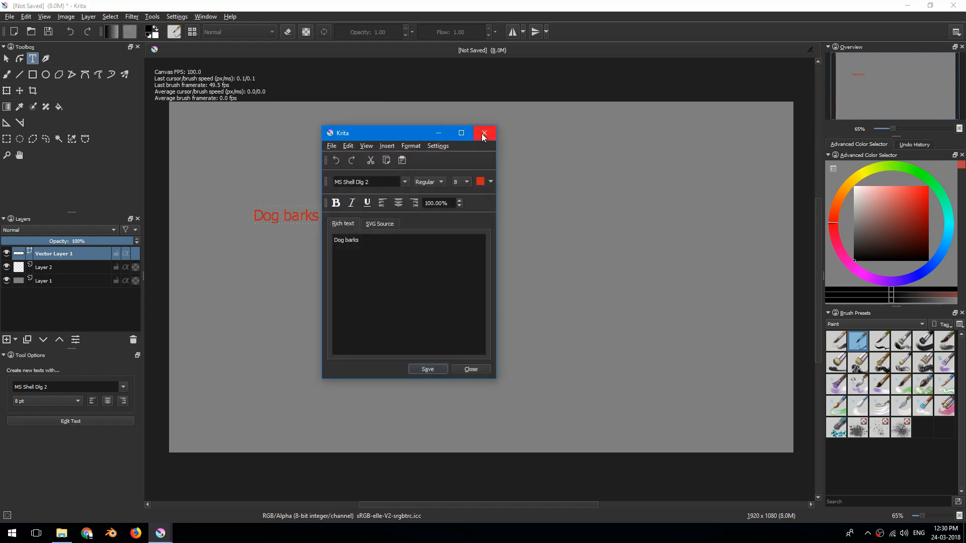
View the SVG source of the "Dog barks" text, return to the rich text view and close the text editor
{"action": "left_click", "coordinate": [383, 224]}
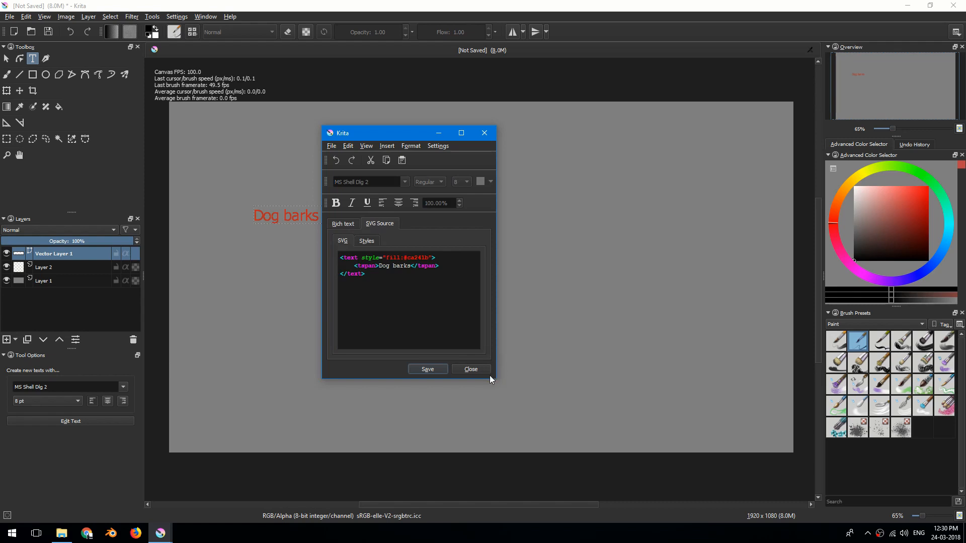
{"action": "left_click", "coordinate": [342, 224]}
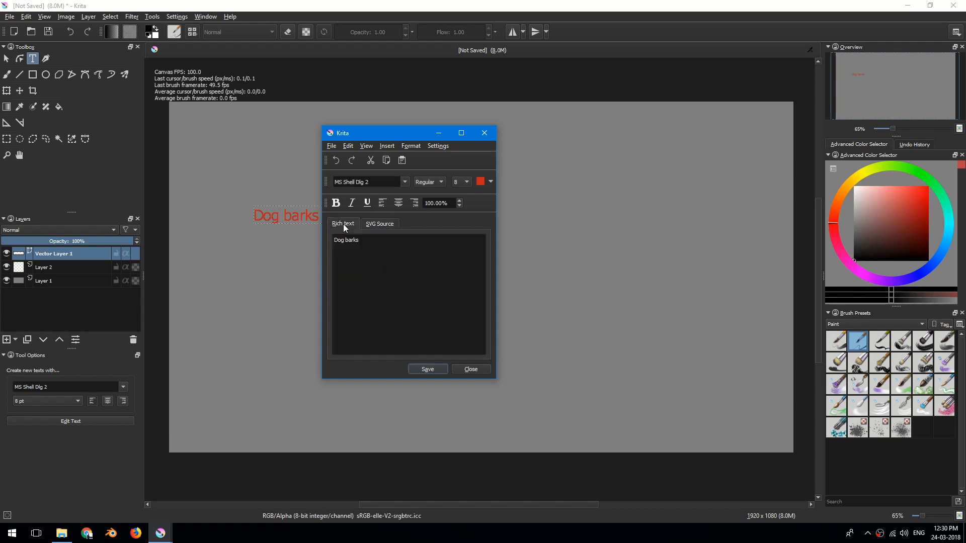
{"action": "left_click", "coordinate": [483, 134]}
{"action": "mouse_move", "coordinate": [390, 220]}
{"action": "left_mouse_down"}
{"action": "mouse_move", "coordinate": [410, 222]}
{"action": "mouse_move", "coordinate": [393, 213]}
{"action": "left_mouse_up"}
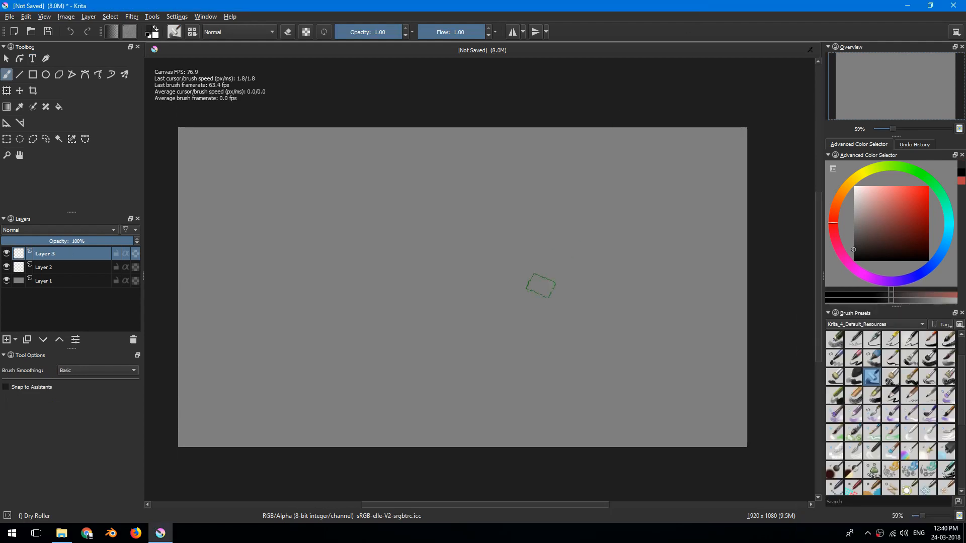
{"action": "mouse_move", "coordinate": [418, 280]}
{"action": "left_mouse_down"}
{"action": "mouse_move", "coordinate": [436, 261]}
{"action": "mouse_move", "coordinate": [442, 276]}
{"action": "mouse_move", "coordinate": [489, 284]}
{"action": "mouse_move", "coordinate": [462, 282]}
{"action": "left_mouse_up"}
{"action": "key", "text": "ctrl+z"}
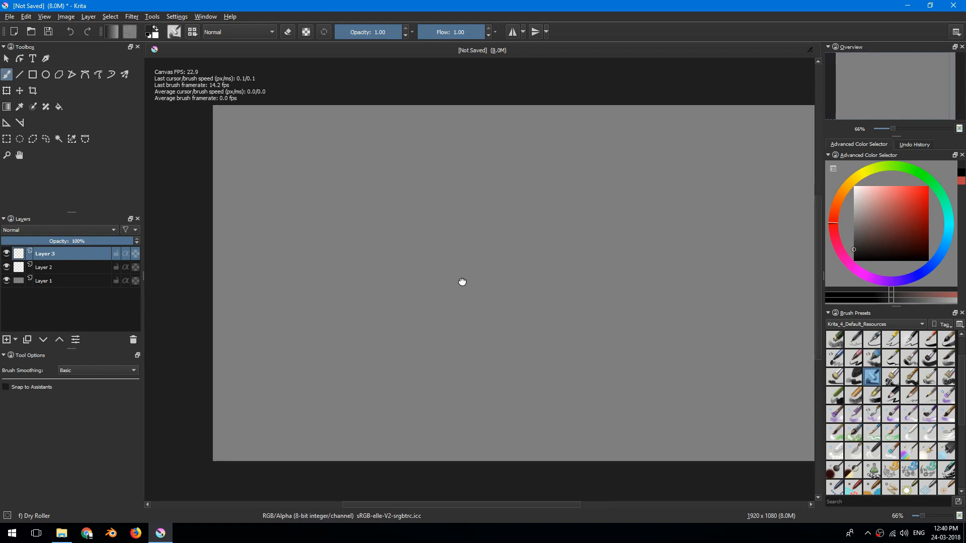
{"action": "left_click_drag", "start_coordinate": [439, 286], "coordinate": [451, 285]}
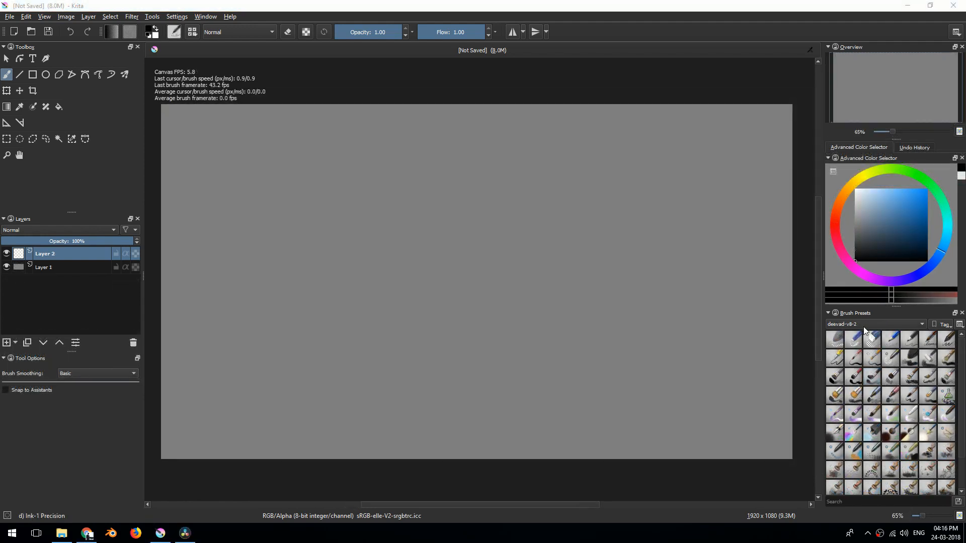
Switch the brush presets to Krita_4_Default_Resources and paint test strokes with Bristles-3 Large Smooth and Marker Chisel Smooth
{"action": "left_click", "coordinate": [863, 325]}
{"action": "left_click", "coordinate": [867, 252]}
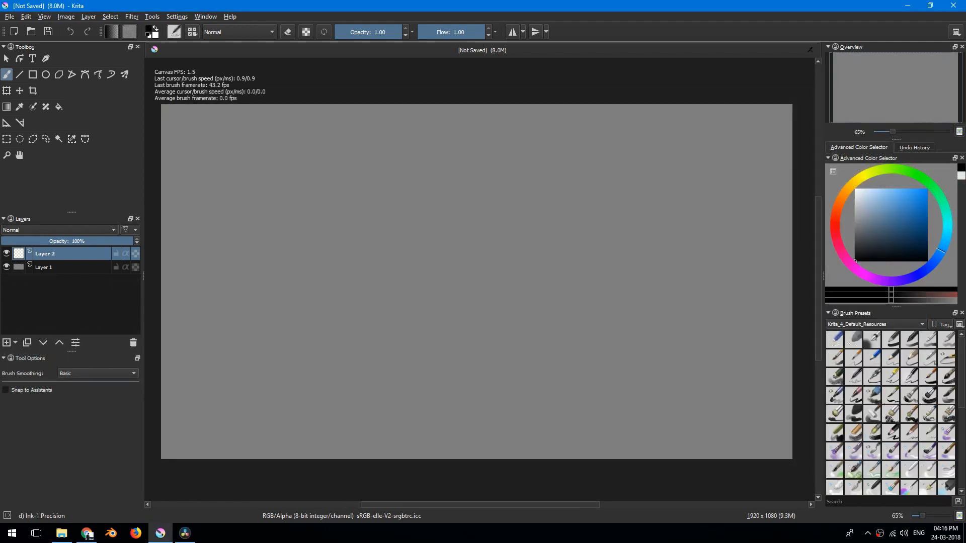
{"action": "left_click", "coordinate": [928, 397]}
{"action": "mouse_move", "coordinate": [418, 319]}
{"action": "left_mouse_down"}
{"action": "mouse_move", "coordinate": [511, 267]}
{"action": "mouse_move", "coordinate": [559, 254]}
{"action": "left_mouse_up"}
{"action": "left_click_drag", "start_coordinate": [586, 237], "coordinate": [602, 256]}
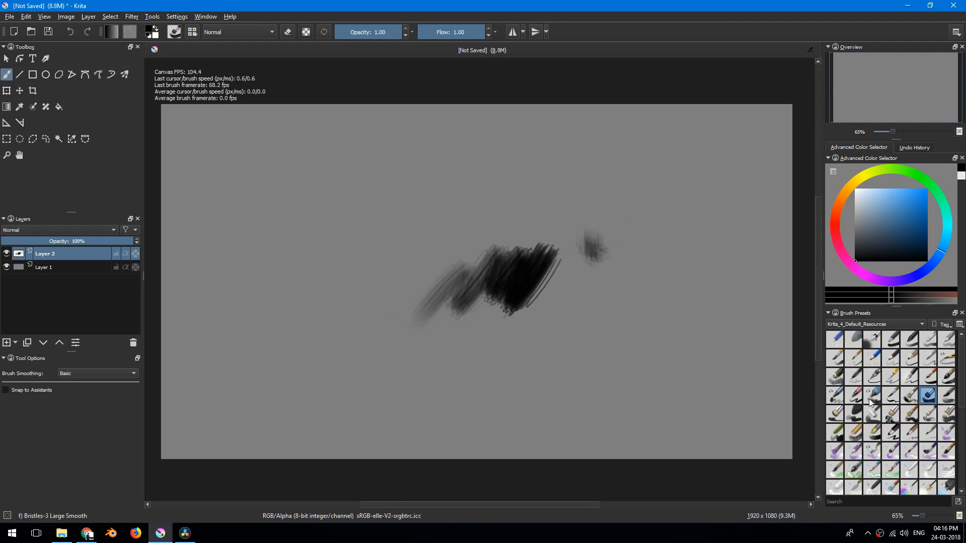
{"action": "left_click", "coordinate": [843, 399]}
{"action": "mouse_move", "coordinate": [576, 224]}
{"action": "left_mouse_down"}
{"action": "mouse_move", "coordinate": [618, 265]}
{"action": "mouse_move", "coordinate": [693, 230]}
{"action": "left_mouse_up"}
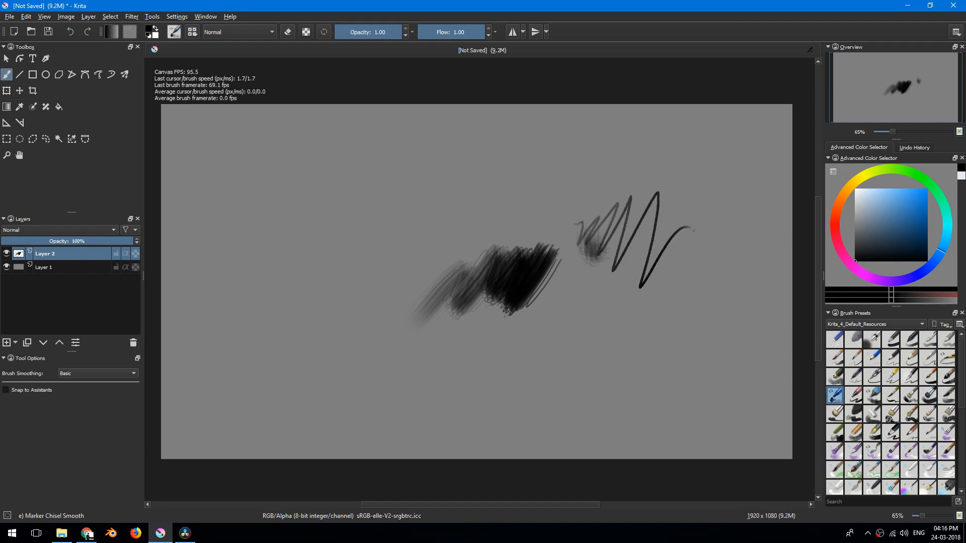
{"action": "left_click", "coordinate": [929, 397]}
{"action": "left_click_drag", "start_coordinate": [523, 231], "coordinate": [528, 241]}
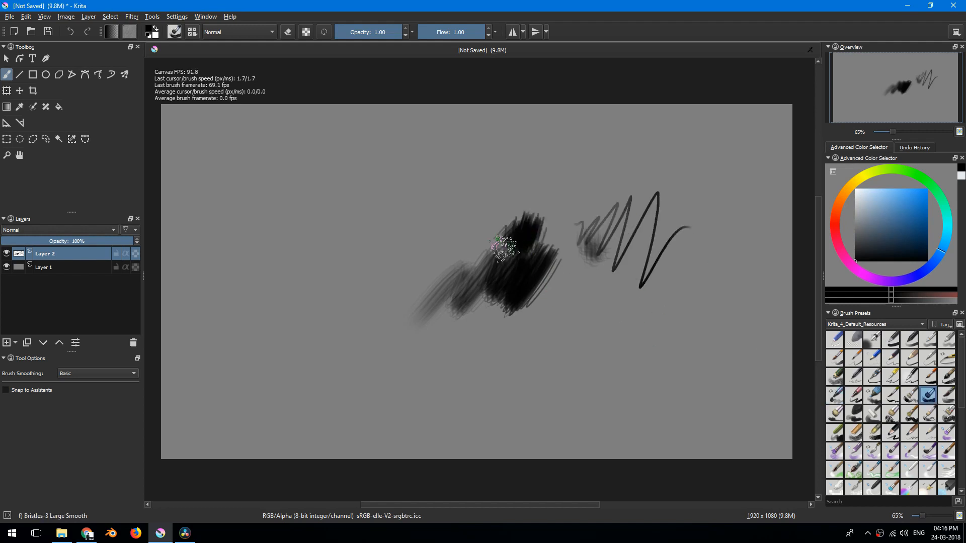
{"action": "key", "text": "ctrl+z"}
Paint dark test strokes over and below the zigzag with the Bristles-2 Flat Rough and Dry Roller brushes
{"action": "left_click", "coordinate": [910, 400]}
{"action": "mouse_move", "coordinate": [632, 281]}
{"action": "left_mouse_down"}
{"action": "mouse_move", "coordinate": [606, 315]}
{"action": "mouse_move", "coordinate": [666, 275]}
{"action": "mouse_move", "coordinate": [641, 332]}
{"action": "mouse_move", "coordinate": [668, 306]}
{"action": "left_mouse_up"}
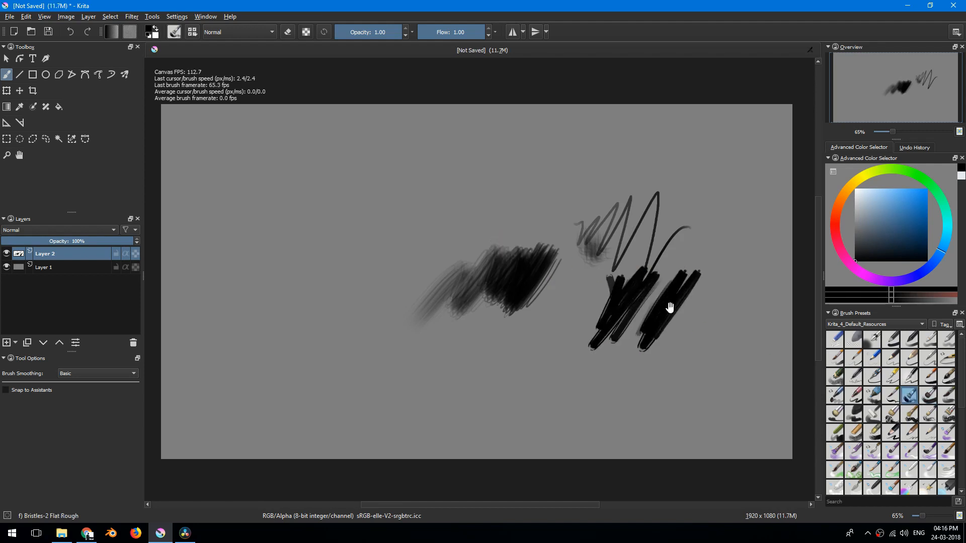
{"action": "left_click", "coordinate": [872, 414]}
{"action": "mouse_move", "coordinate": [733, 330]}
{"action": "left_mouse_down"}
{"action": "mouse_move", "coordinate": [714, 301]}
{"action": "mouse_move", "coordinate": [672, 335]}
{"action": "mouse_move", "coordinate": [694, 286]}
{"action": "mouse_move", "coordinate": [686, 301]}
{"action": "mouse_move", "coordinate": [588, 353]}
{"action": "mouse_move", "coordinate": [577, 325]}
{"action": "mouse_move", "coordinate": [603, 285]}
{"action": "mouse_move", "coordinate": [517, 281]}
{"action": "left_mouse_up"}
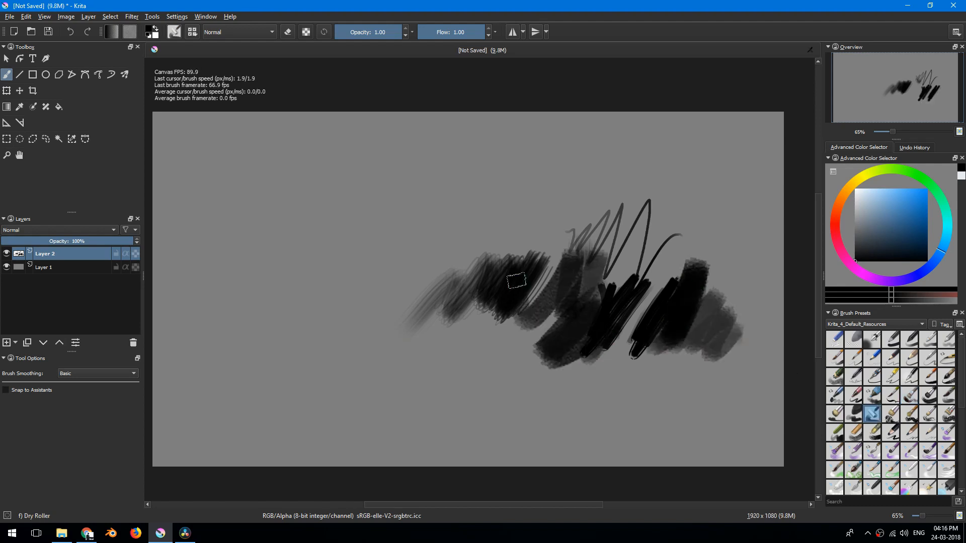
Examine the active and inactive resource bundles, including the details of Krita_3_Default_Resources, and close the bundle manager
{"action": "left_click", "coordinate": [177, 17]}
{"action": "left_click", "coordinate": [217, 40]}
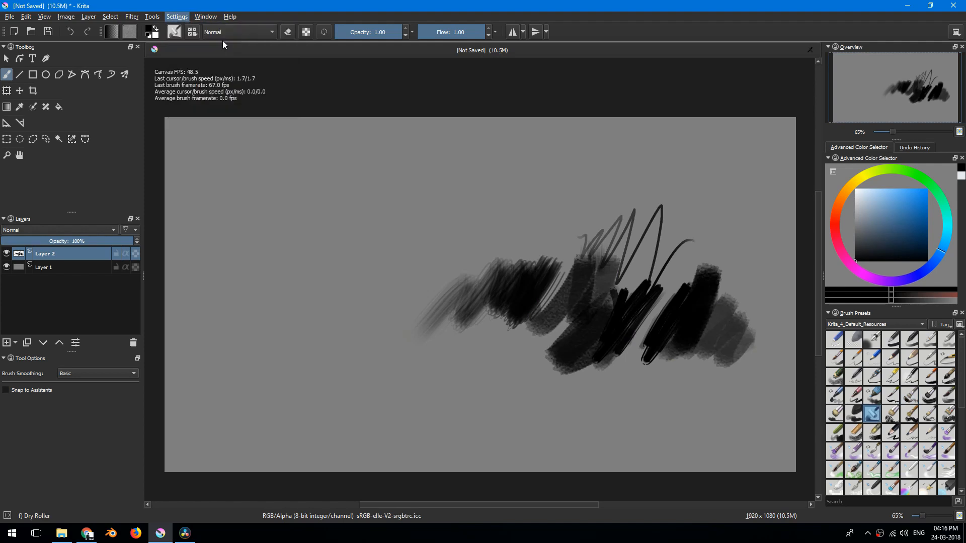
{"action": "left_click", "coordinate": [489, 136]}
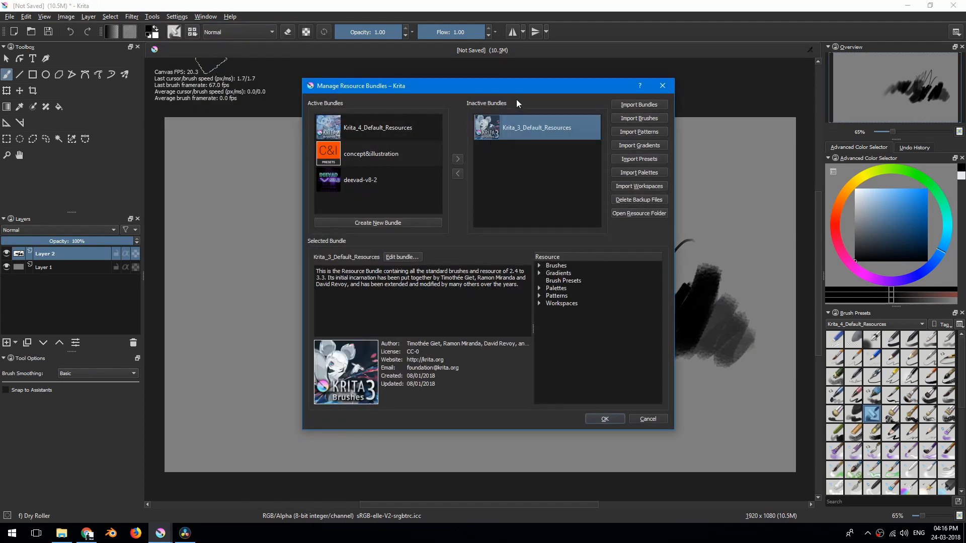
{"action": "left_click_drag", "start_coordinate": [521, 94], "coordinate": [521, 86]}
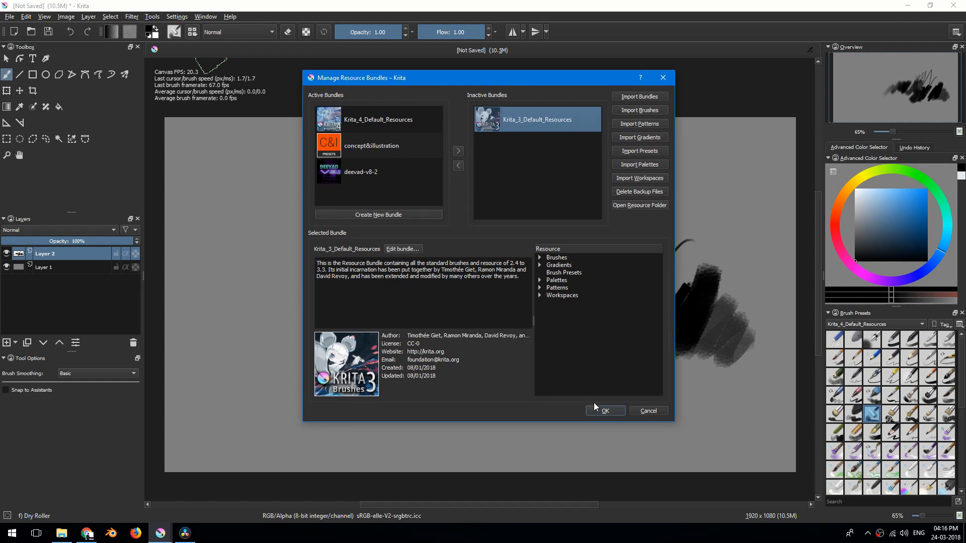
{"action": "left_click", "coordinate": [604, 412]}
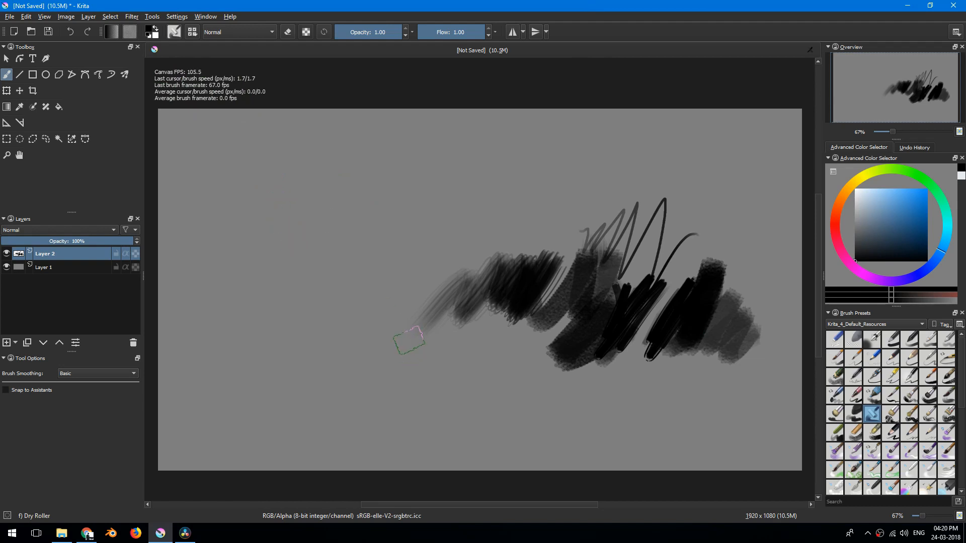
{"action": "key", "text": "space"}
{"action": "left_click_drag", "start_coordinate": [355, 298], "coordinate": [352, 295]}
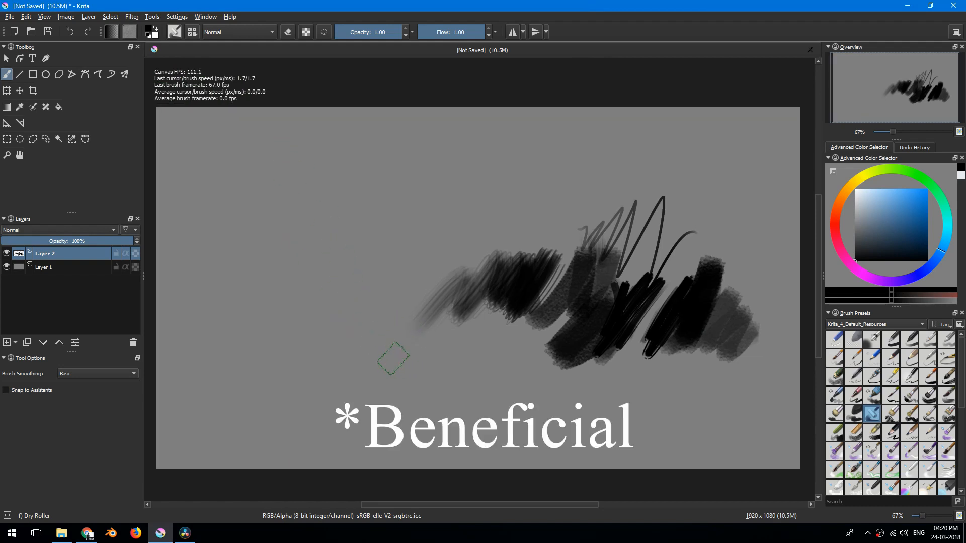
{"action": "key", "text": "space"}
{"action": "left_click_drag", "start_coordinate": [295, 300], "coordinate": [362, 338]}
{"action": "left_click_drag", "start_coordinate": [345, 287], "coordinate": [285, 274]}
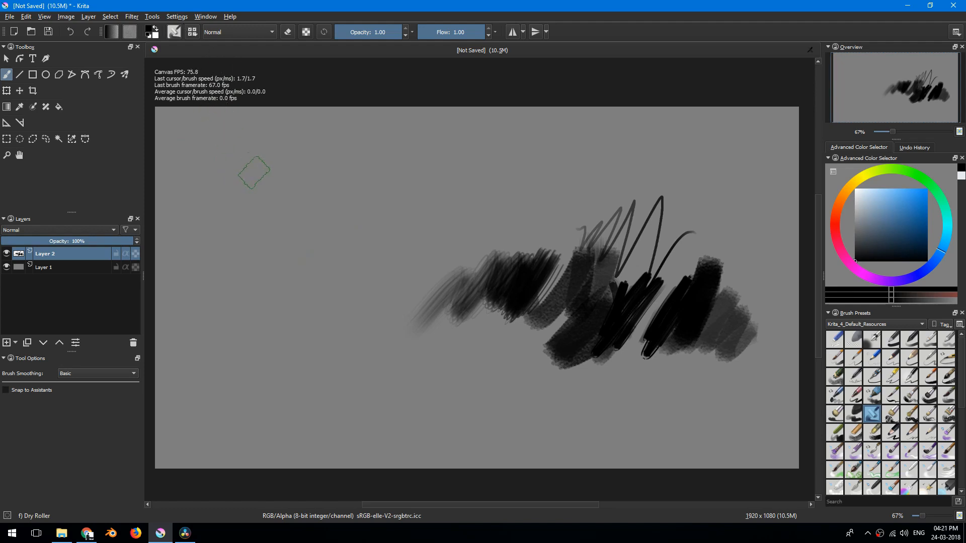
Review the advanced performance settings for multithreading, frame rate limit and logging, and close the configuration
{"action": "left_click", "coordinate": [178, 18]}
{"action": "left_click", "coordinate": [193, 29]}
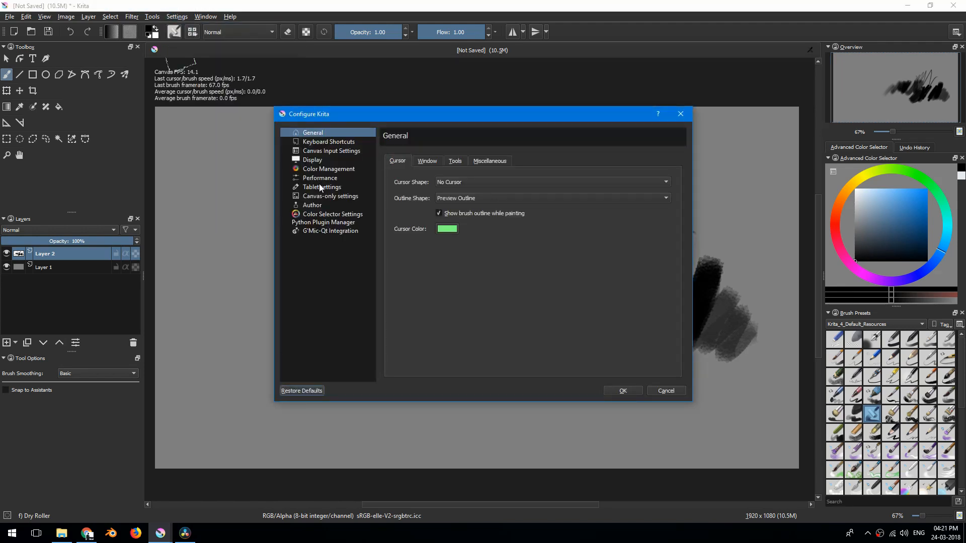
{"action": "left_click", "coordinate": [320, 179]}
{"action": "left_click", "coordinate": [435, 173]}
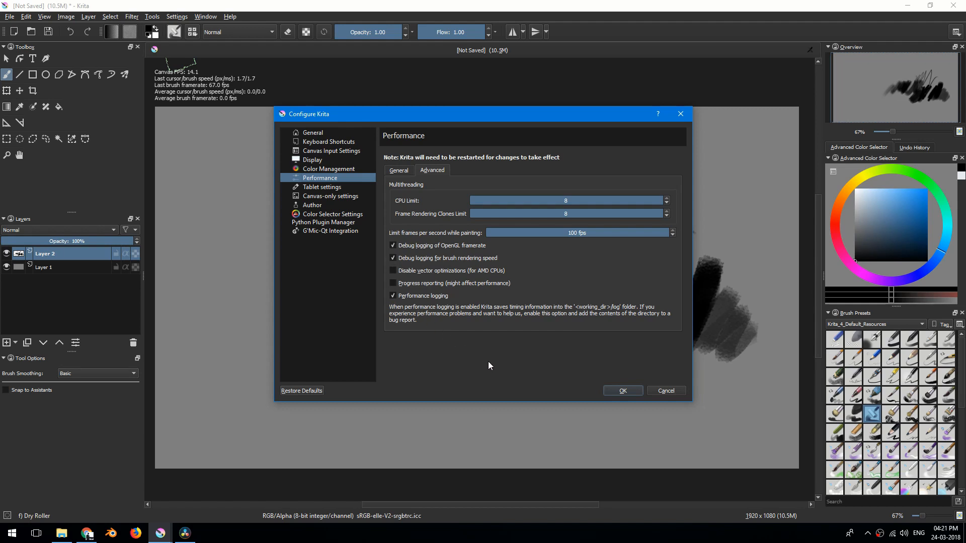
{"action": "left_click", "coordinate": [606, 391]}
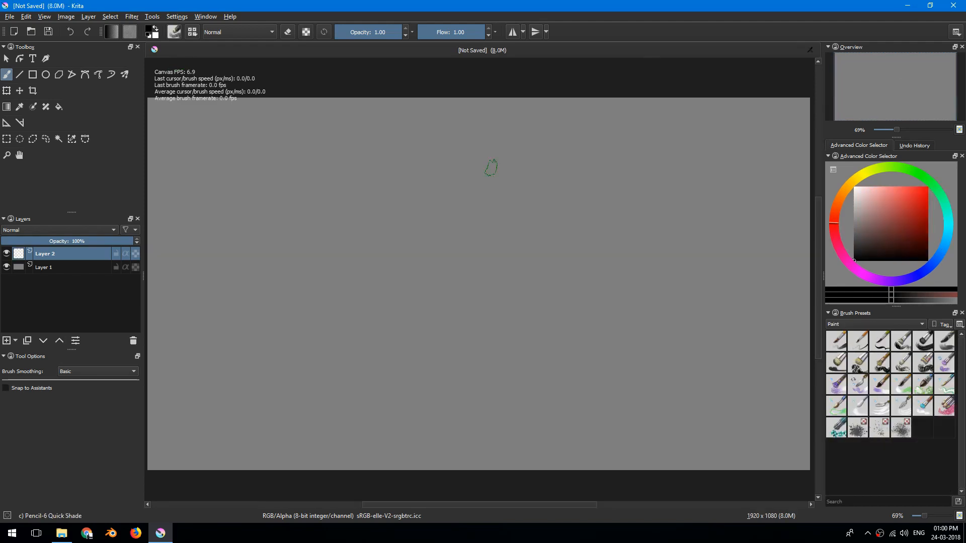
Look through the available Python scripting tools, open the Scripter to view its code editor and output area, and close it
{"action": "left_click_drag", "start_coordinate": [325, 286], "coordinate": [325, 262]}
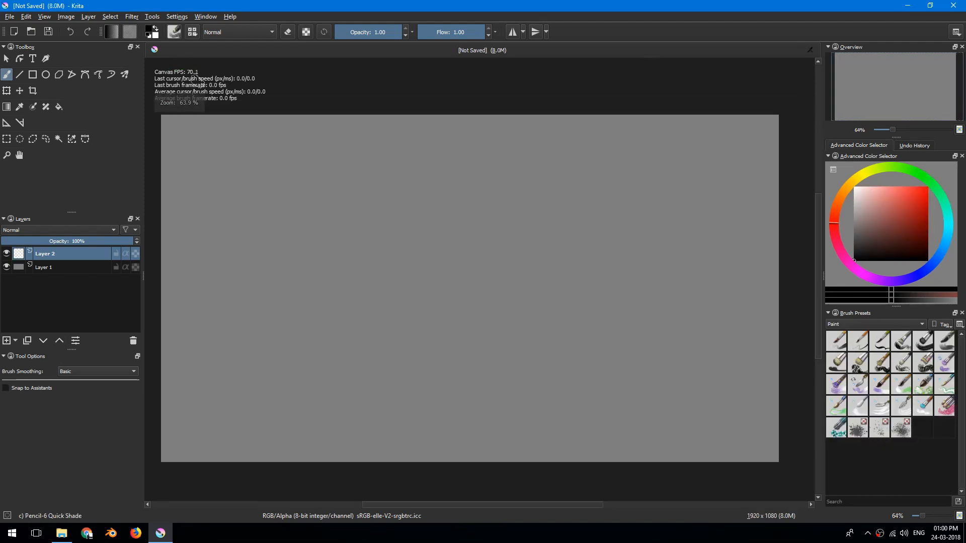
{"action": "left_click", "coordinate": [153, 17]}
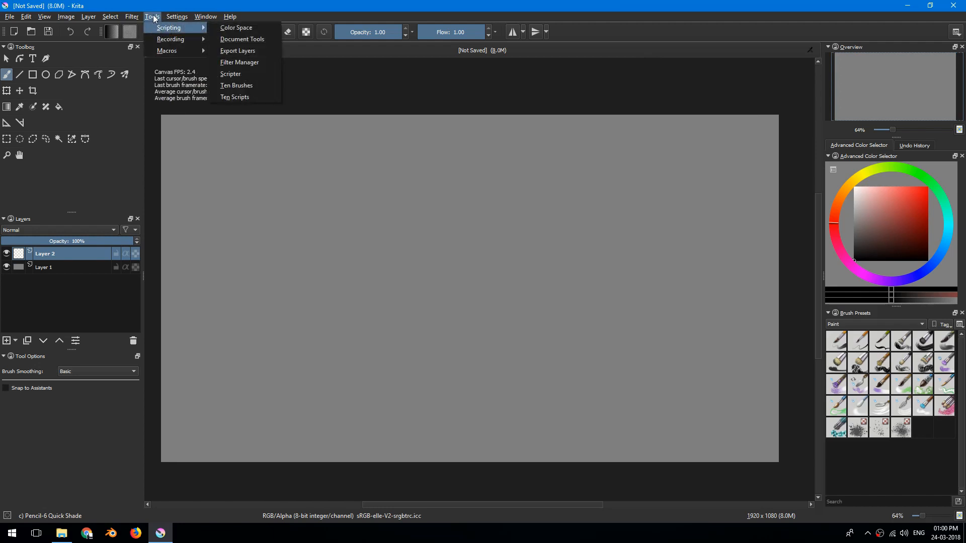
{"action": "mouse_move", "coordinate": [228, 20]}
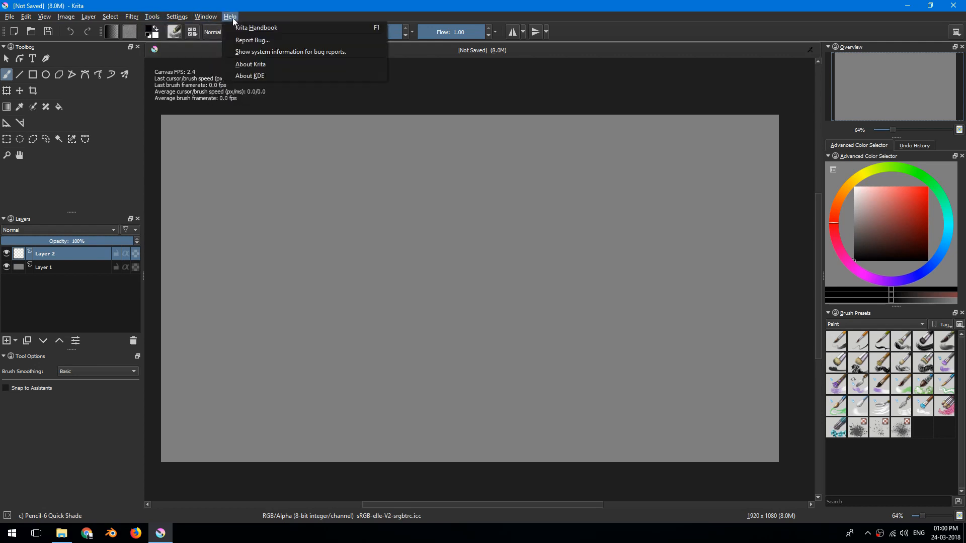
{"action": "mouse_move", "coordinate": [164, 33]}
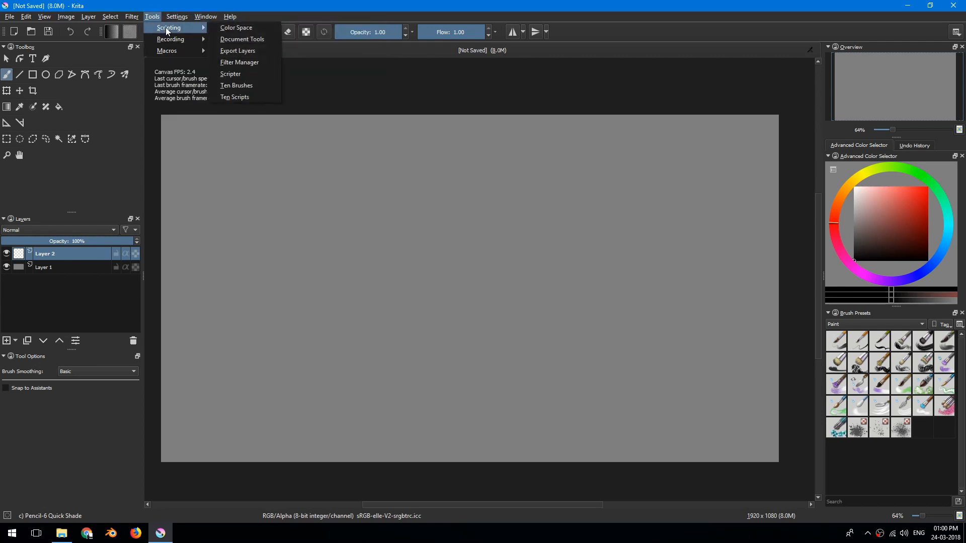
{"action": "left_click", "coordinate": [249, 73]}
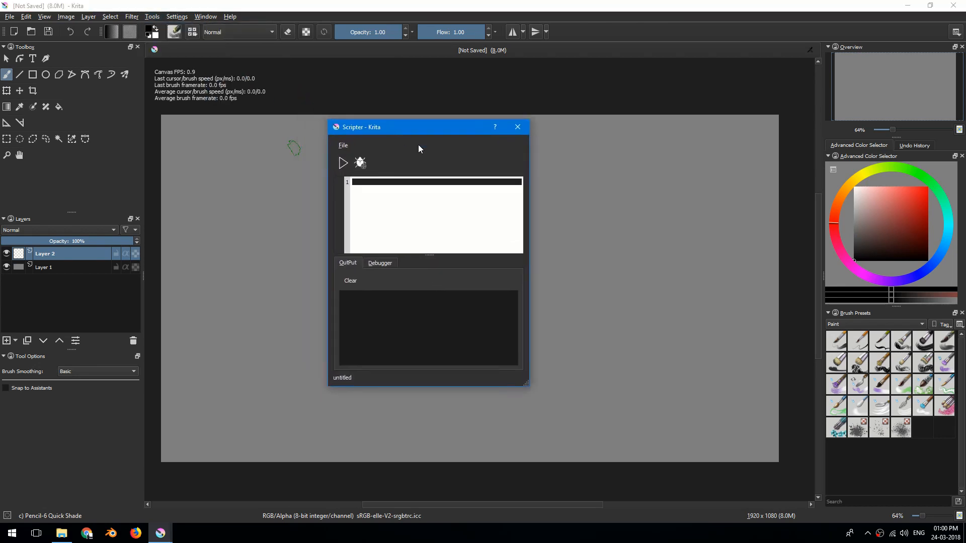
{"action": "left_click", "coordinate": [508, 128]}
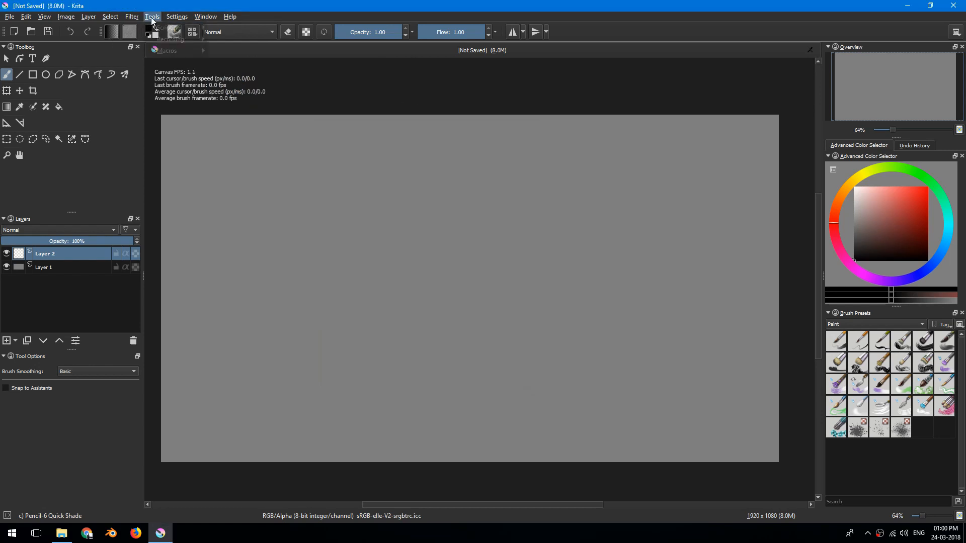
Open the Ten Brushes script to view its preset shortcut slots and close it
{"action": "left_click", "coordinate": [131, 17]}
{"action": "mouse_move", "coordinate": [151, 18]}
{"action": "mouse_move", "coordinate": [186, 27]}
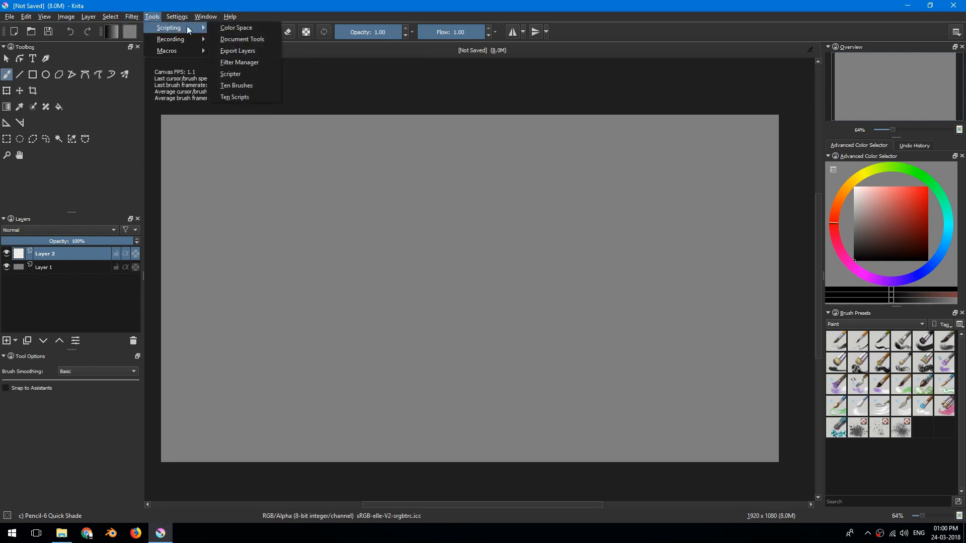
{"action": "left_click", "coordinate": [252, 87]}
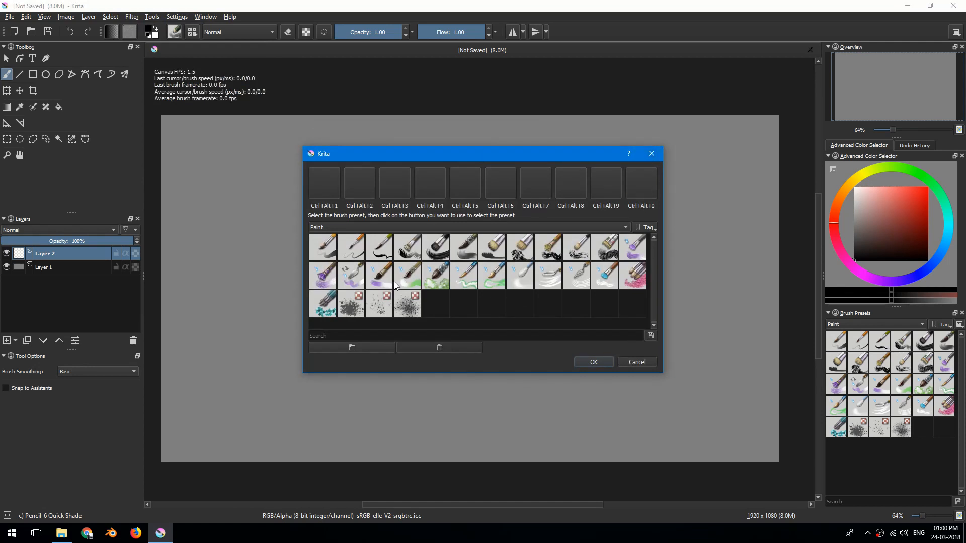
{"action": "left_click", "coordinate": [651, 155]}
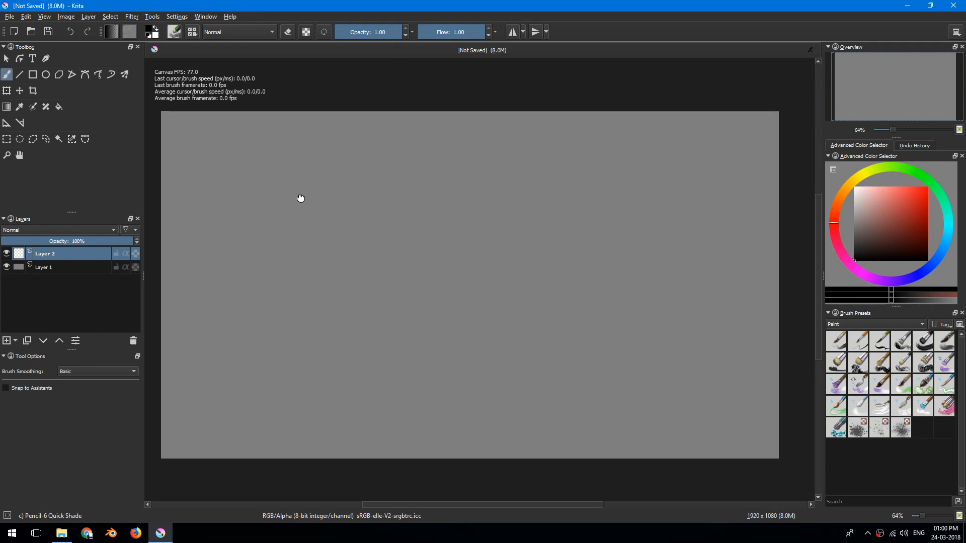
Review the list of plugins in the Python Plugin Manager settings and close the configuration
{"action": "left_click_drag", "start_coordinate": [306, 200], "coordinate": [296, 192]}
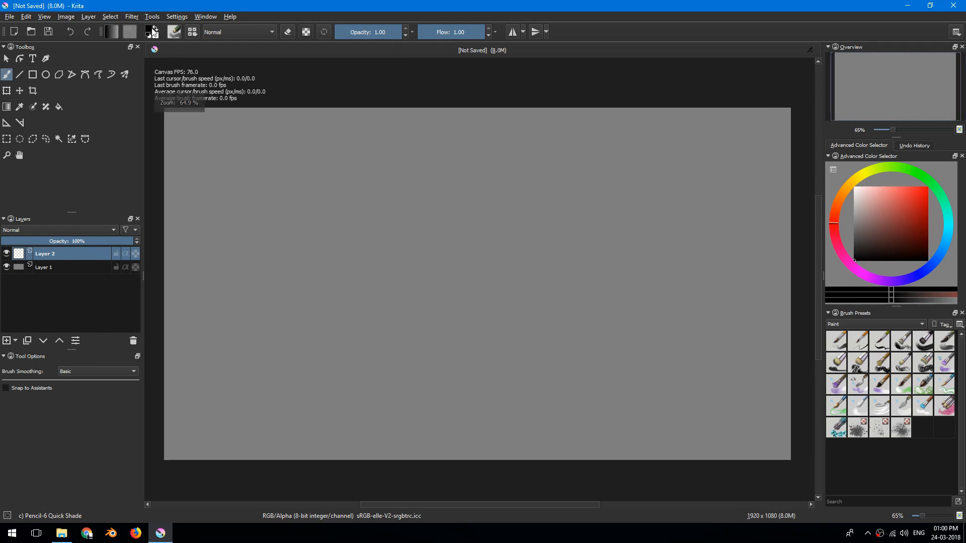
{"action": "left_click", "coordinate": [151, 19]}
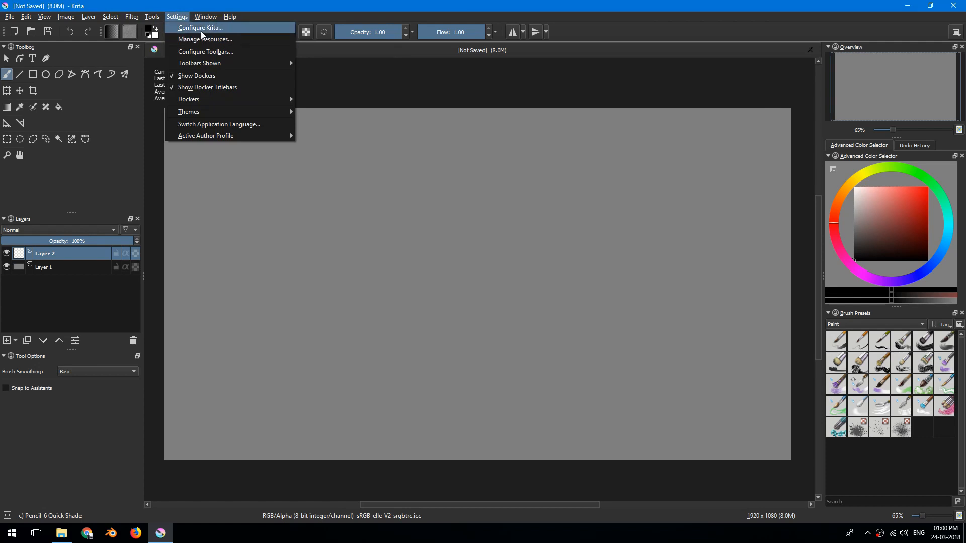
{"action": "left_click", "coordinate": [202, 28]}
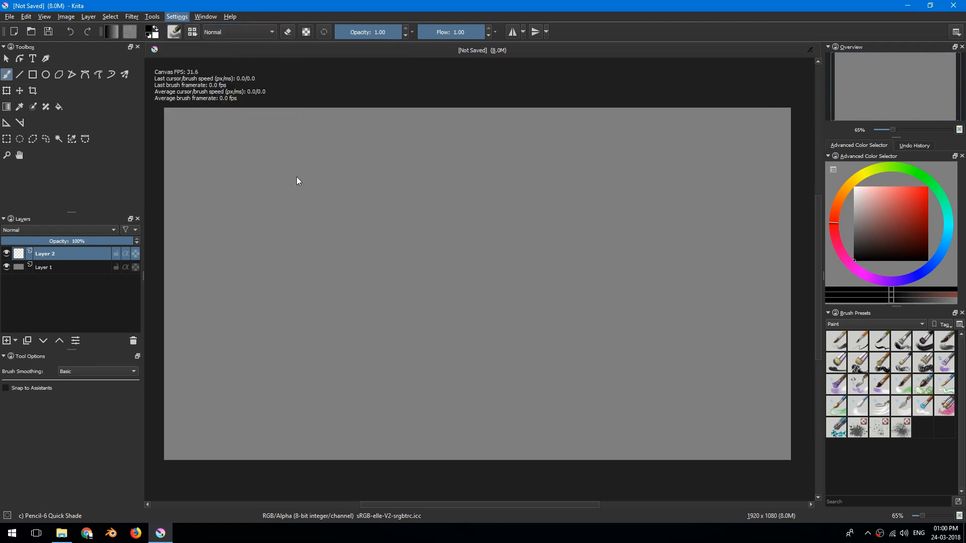
{"action": "left_click", "coordinate": [327, 232]}
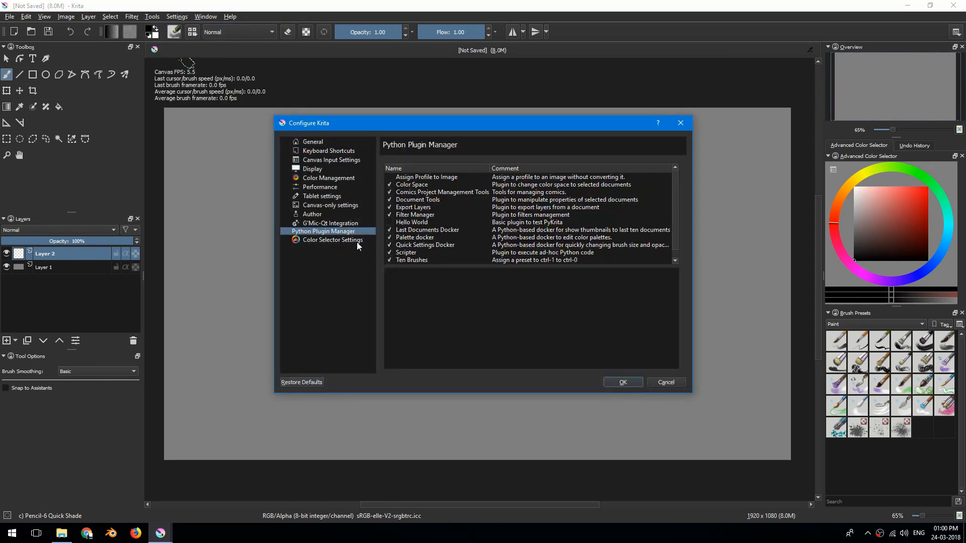
{"action": "mouse_move", "coordinate": [675, 223]}
{"action": "left_mouse_down"}
{"action": "mouse_move", "coordinate": [675, 249]}
{"action": "mouse_move", "coordinate": [673, 219]}
{"action": "left_mouse_up"}
{"action": "mouse_move", "coordinate": [671, 234]}
{"action": "left_mouse_down"}
{"action": "mouse_move", "coordinate": [674, 245]}
{"action": "mouse_move", "coordinate": [671, 229]}
{"action": "left_mouse_up"}
{"action": "left_click", "coordinate": [681, 124]}
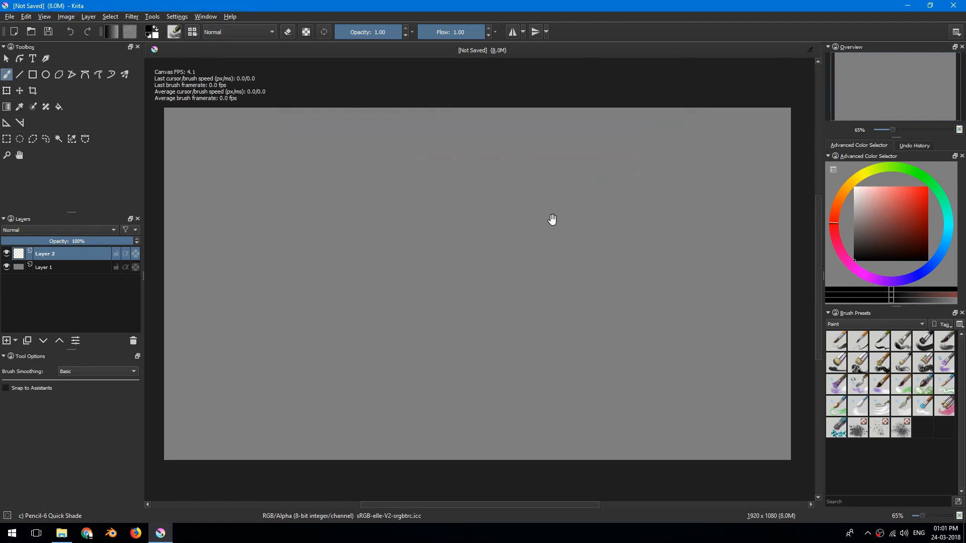
{"action": "scroll", "coordinate": [549, 217], "scroll_direction": "down", "scroll_amount": 1}
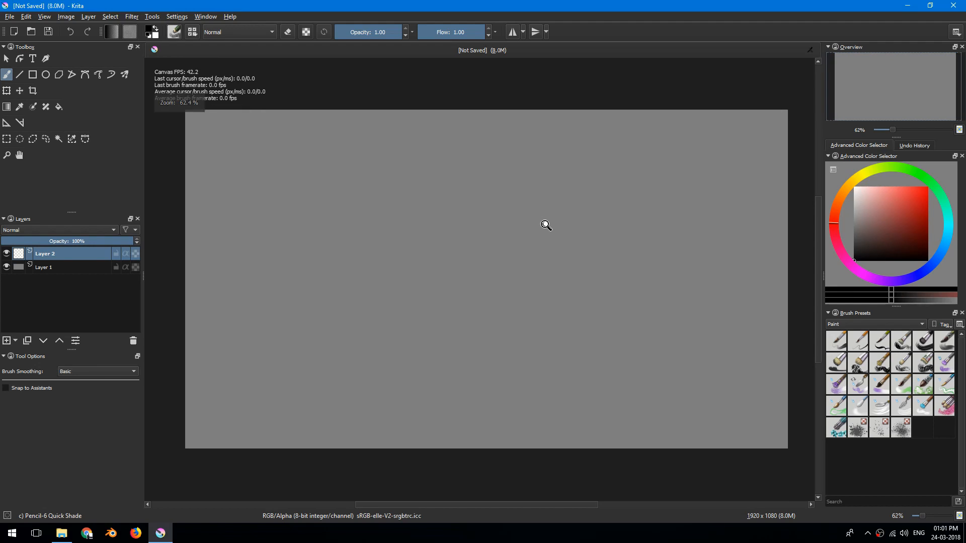
Look through the commands for starting and stopping action recording, and close them without choosing one
{"action": "left_click", "coordinate": [151, 17]}
{"action": "mouse_move", "coordinate": [164, 41]}
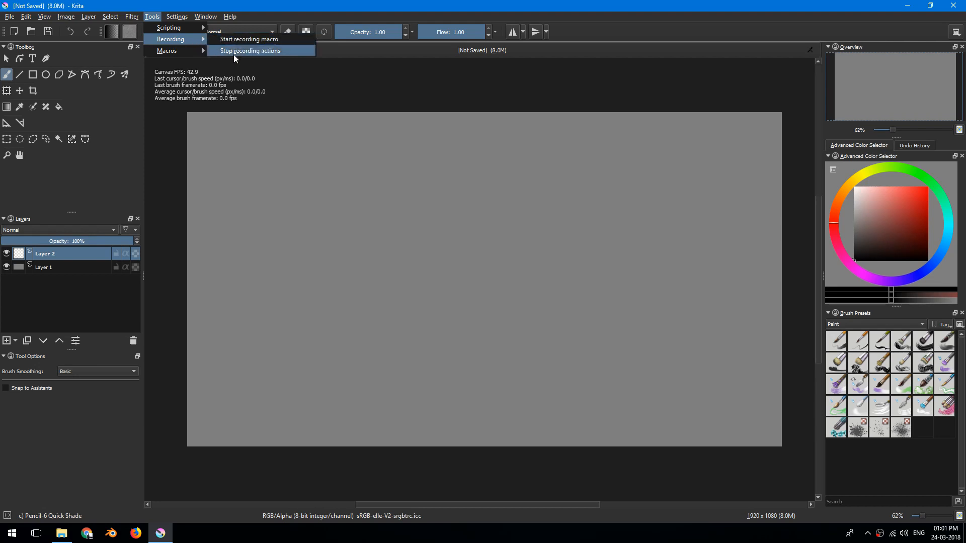
{"action": "left_click", "coordinate": [178, 18]}
{"action": "left_click", "coordinate": [263, 3]}
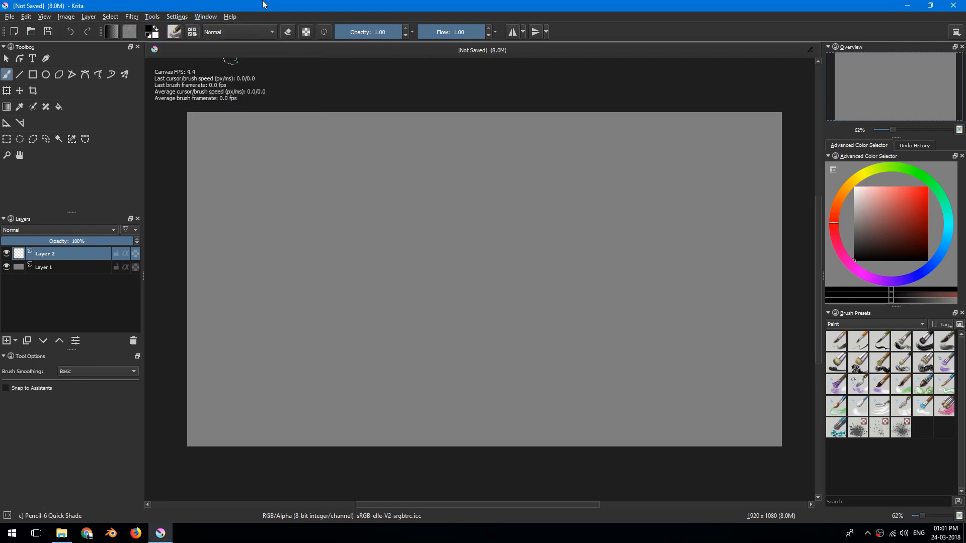
Scribble dense black diagonal pencil strokes across the canvas centre on Layer 2 and merge it with Layer 1
{"action": "mouse_move", "coordinate": [386, 336]}
{"action": "left_mouse_down"}
{"action": "mouse_move", "coordinate": [481, 222]}
{"action": "mouse_move", "coordinate": [488, 250]}
{"action": "mouse_move", "coordinate": [519, 203]}
{"action": "mouse_move", "coordinate": [479, 289]}
{"action": "mouse_move", "coordinate": [509, 281]}
{"action": "mouse_move", "coordinate": [563, 225]}
{"action": "left_mouse_up"}
{"action": "left_click_drag", "start_coordinate": [515, 250], "coordinate": [499, 263]}
{"action": "scroll", "coordinate": [500, 262], "scroll_direction": "up", "scroll_amount": 2}
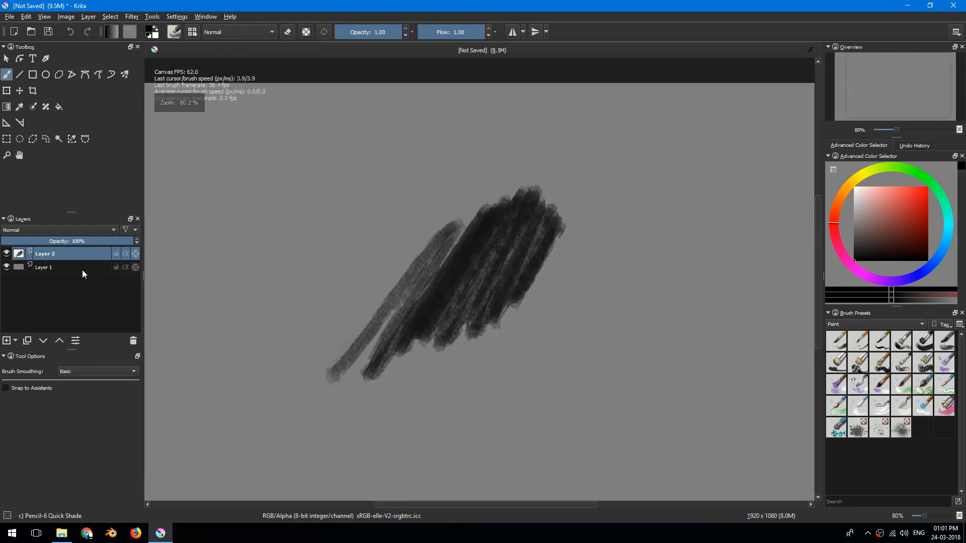
{"action": "left_click", "coordinate": [123, 267], "text": "ctrl"}
{"action": "key", "text": "ctrl+e"}
{"action": "scroll", "coordinate": [342, 266], "scroll_direction": "down", "scroll_amount": 1}
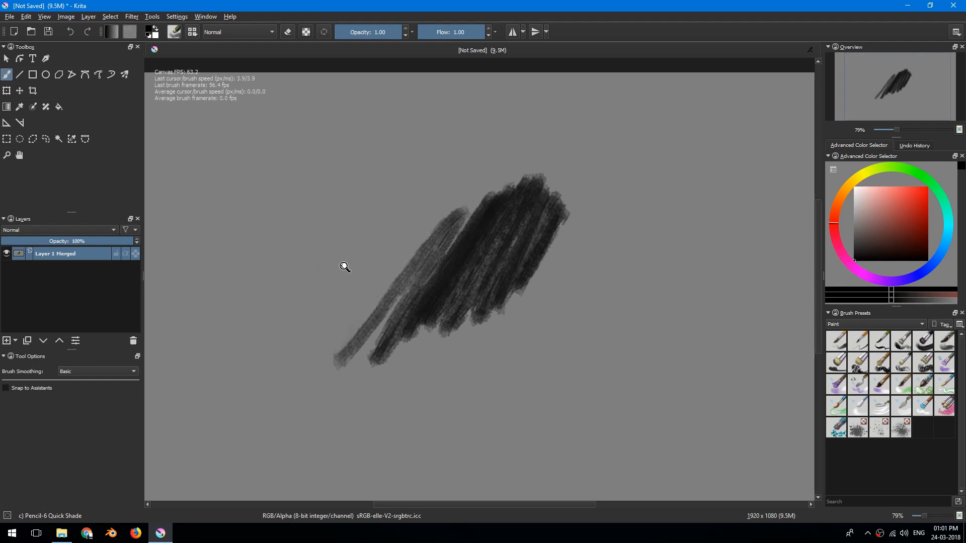
Start recording a macro of the actions on the merged layer
{"action": "left_click", "coordinate": [151, 17]}
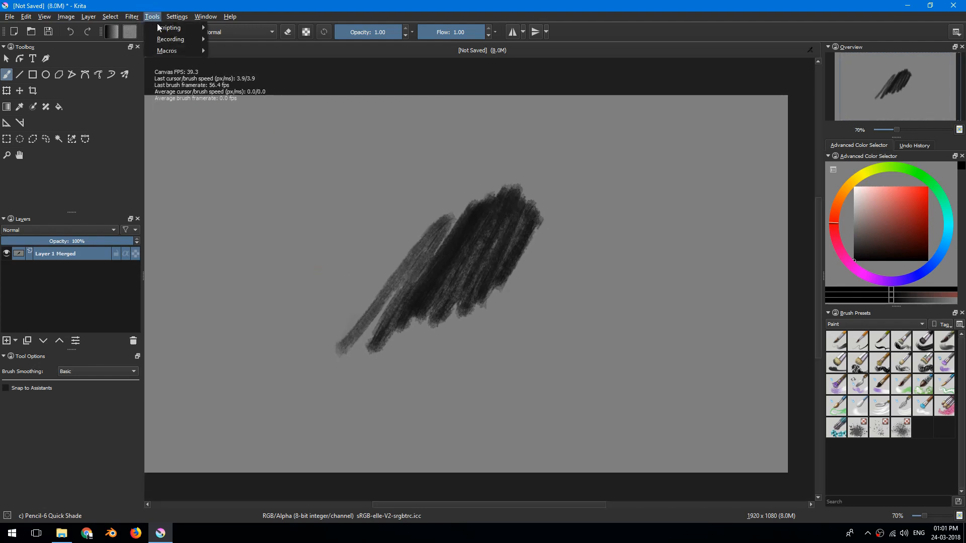
{"action": "mouse_move", "coordinate": [198, 28]}
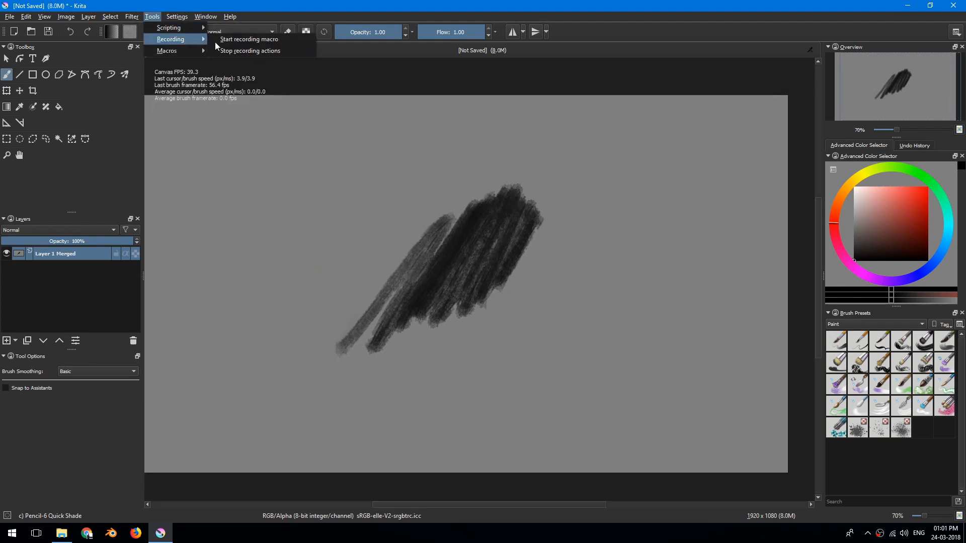
{"action": "left_click", "coordinate": [256, 42]}
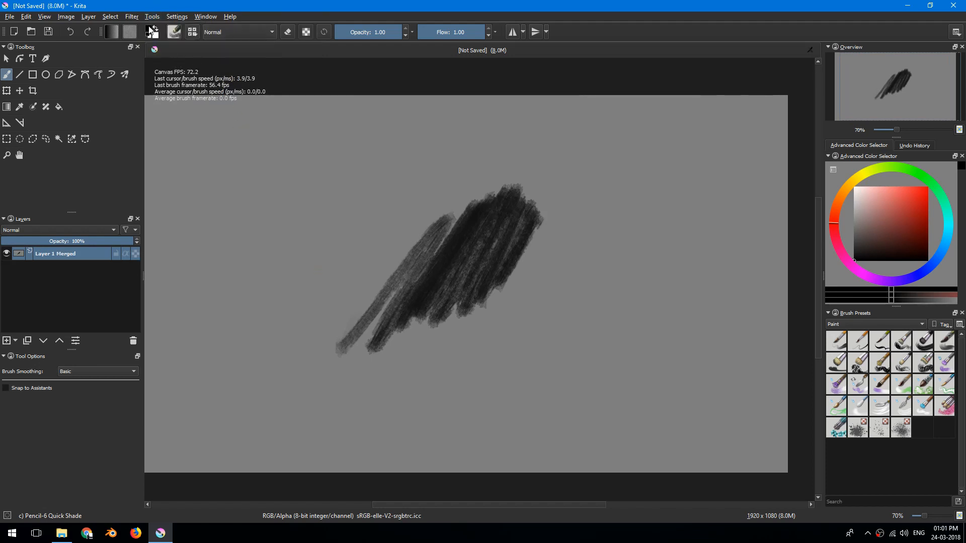
Try a Gaussian Blur with 5 px horizontal and vertical radius on the merged layer
{"action": "left_click", "coordinate": [133, 17]}
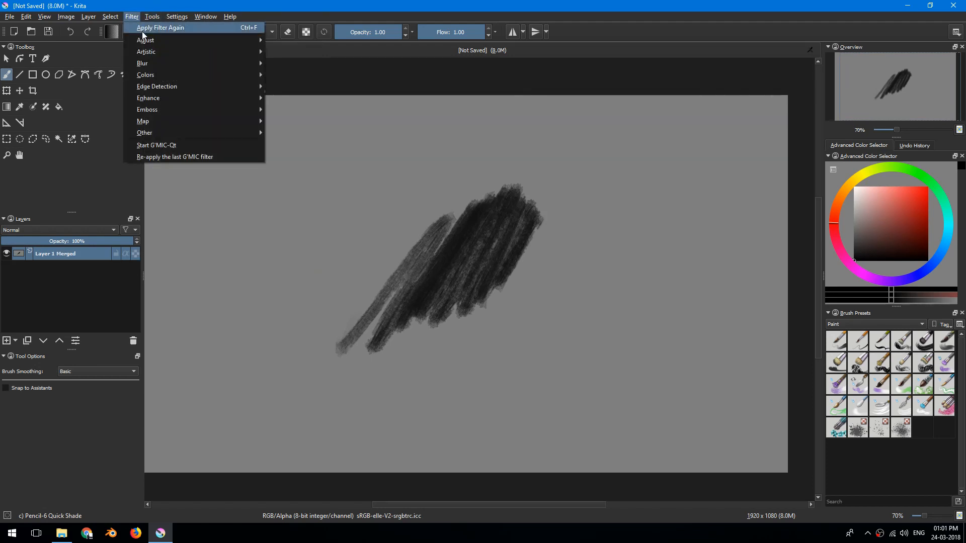
{"action": "mouse_move", "coordinate": [200, 60]}
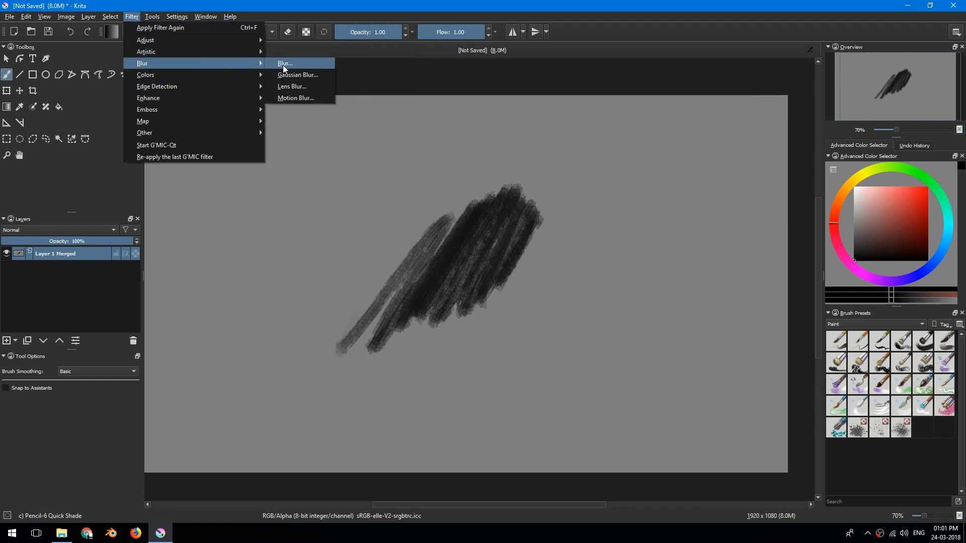
{"action": "left_click", "coordinate": [288, 79]}
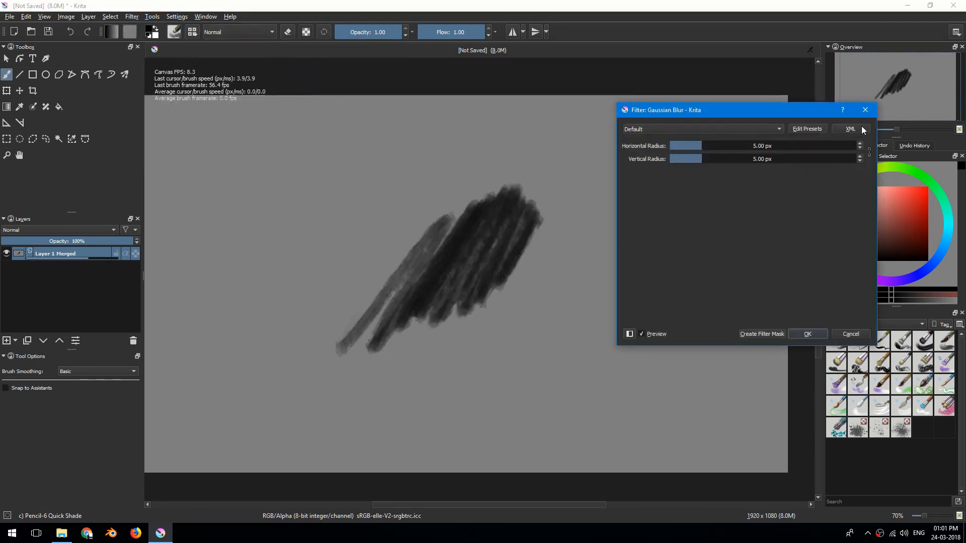
{"action": "left_click", "coordinate": [809, 334]}
Apply the Blur filter to the scribble with 5 px horizontal and vertical radius, strength 0, angle 0° and Circle shape
{"action": "left_click", "coordinate": [129, 19]}
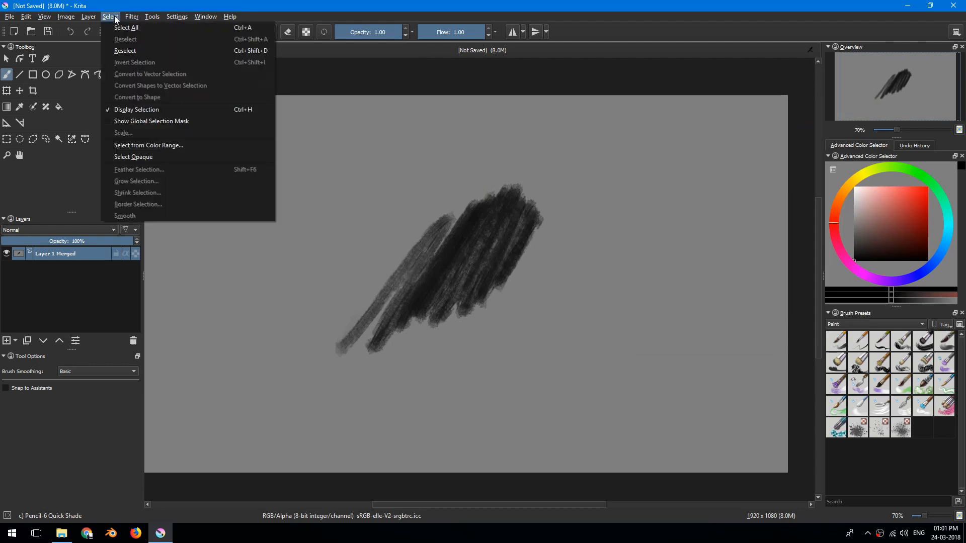
{"action": "mouse_move", "coordinate": [199, 71]}
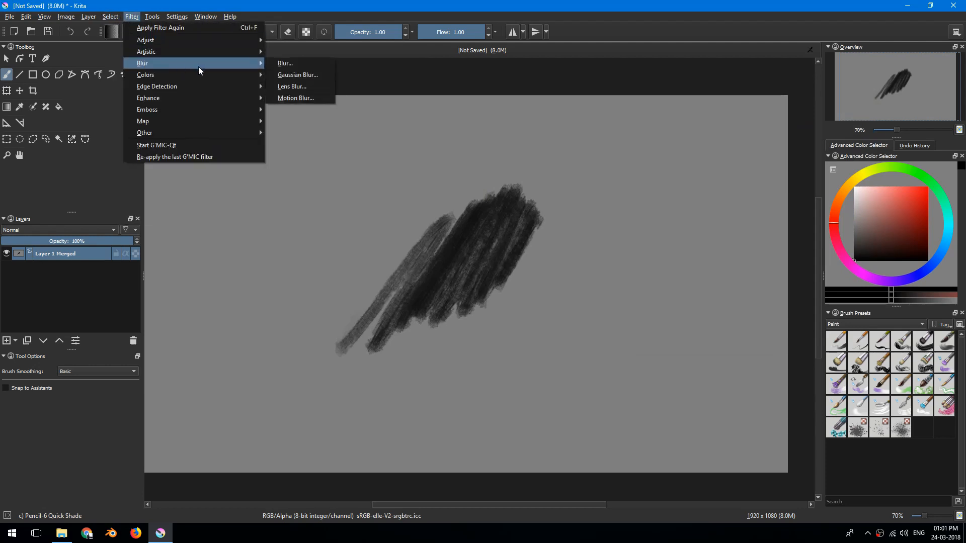
{"action": "left_click", "coordinate": [285, 64]}
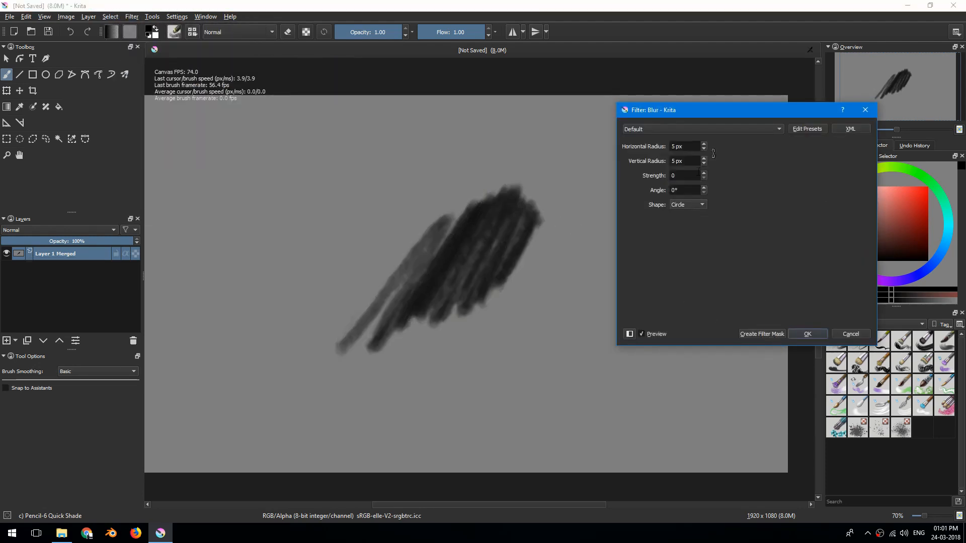
{"action": "left_click", "coordinate": [804, 333]}
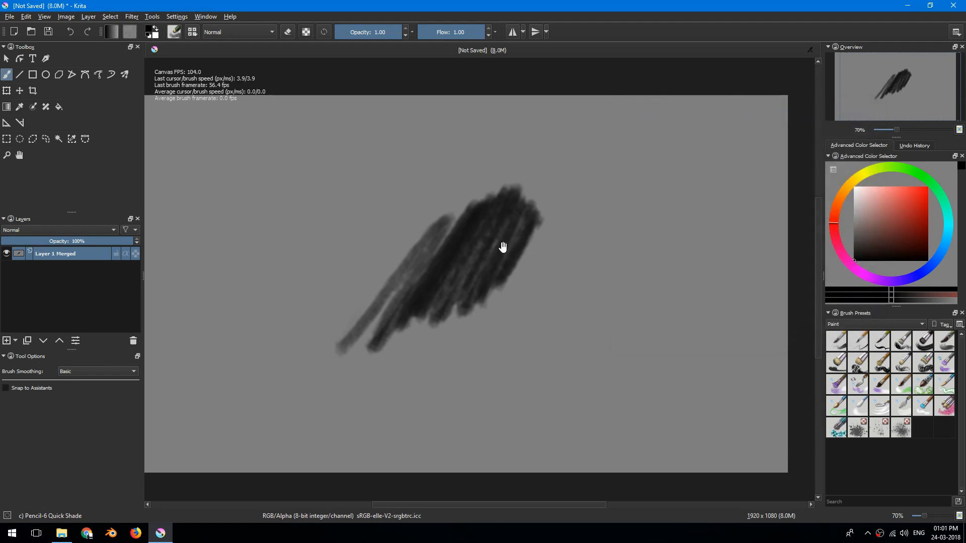
Stop recording actions and save the macro as lol.krarec on drive D, replacing the existing file
{"action": "left_click", "coordinate": [152, 16]}
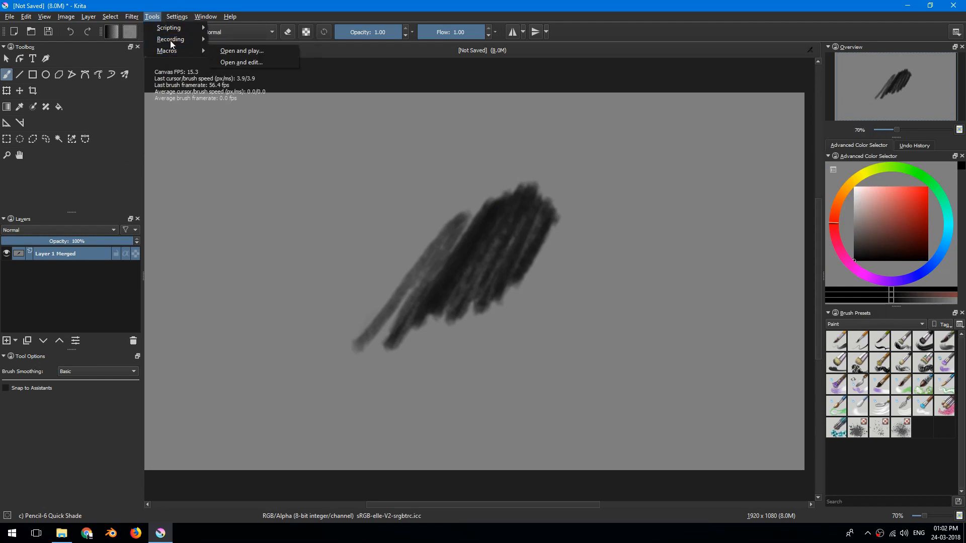
{"action": "left_click", "coordinate": [237, 51]}
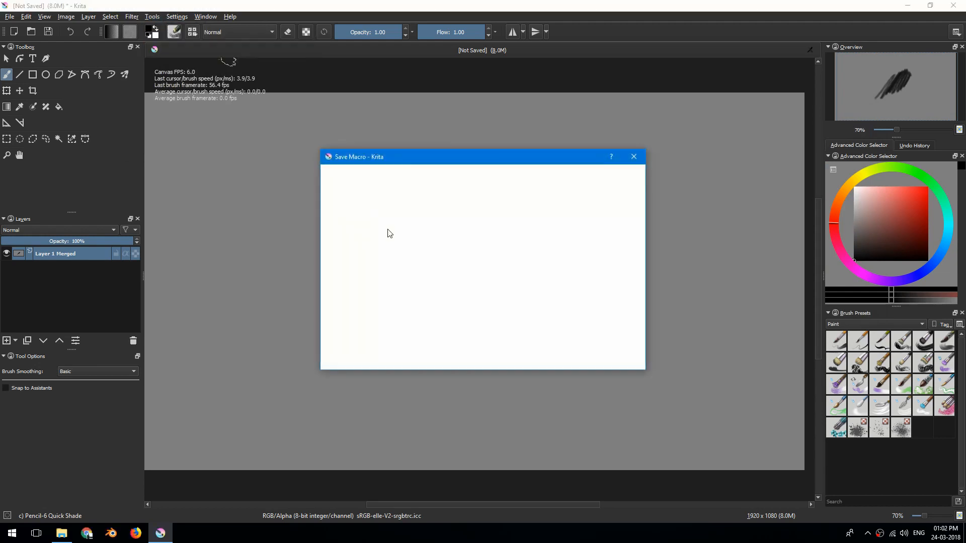
{"action": "left_click_drag", "start_coordinate": [538, 159], "coordinate": [541, 131]}
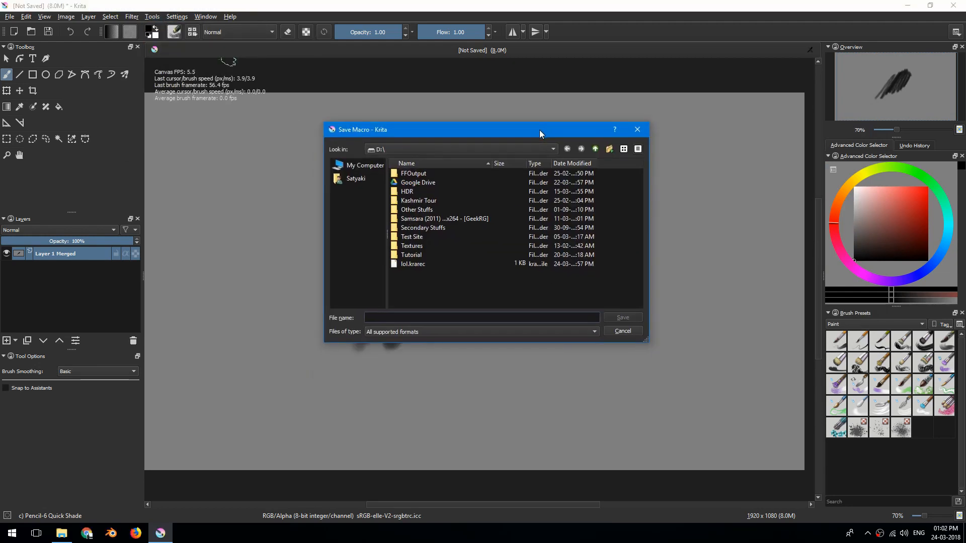
{"action": "left_click", "coordinate": [461, 264]}
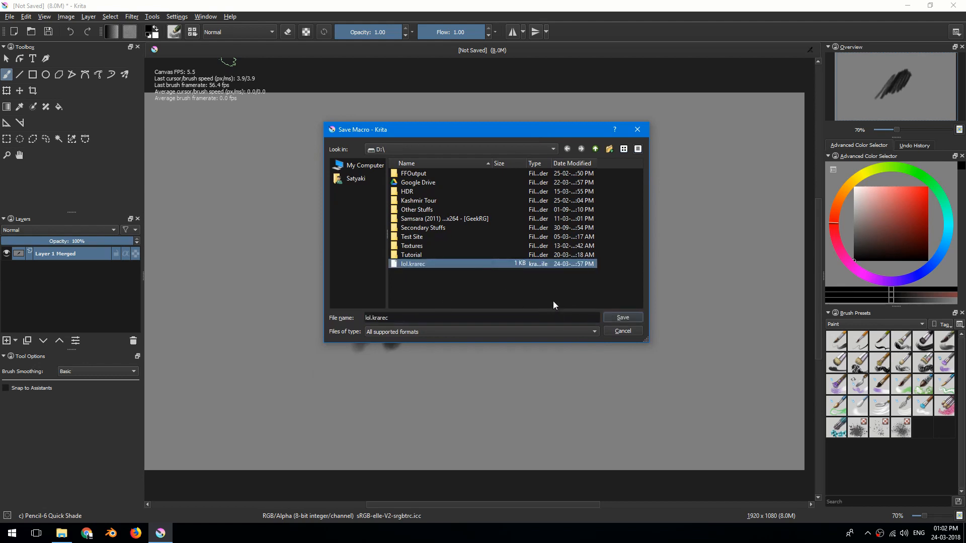
{"action": "left_click", "coordinate": [619, 318]}
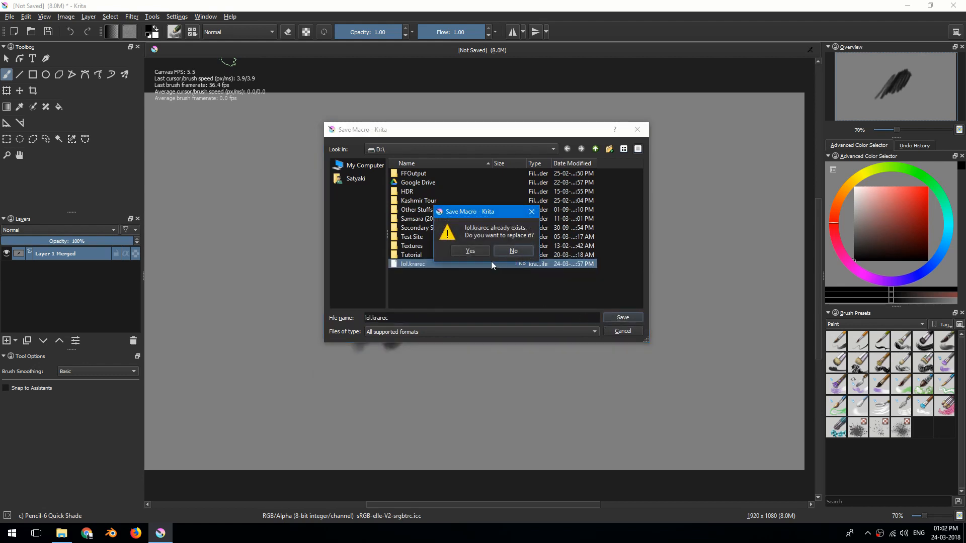
{"action": "left_click", "coordinate": [472, 250]}
Undo the blur on the scribble
{"action": "scroll", "coordinate": [438, 269], "scroll_direction": "down", "scroll_amount": 3}
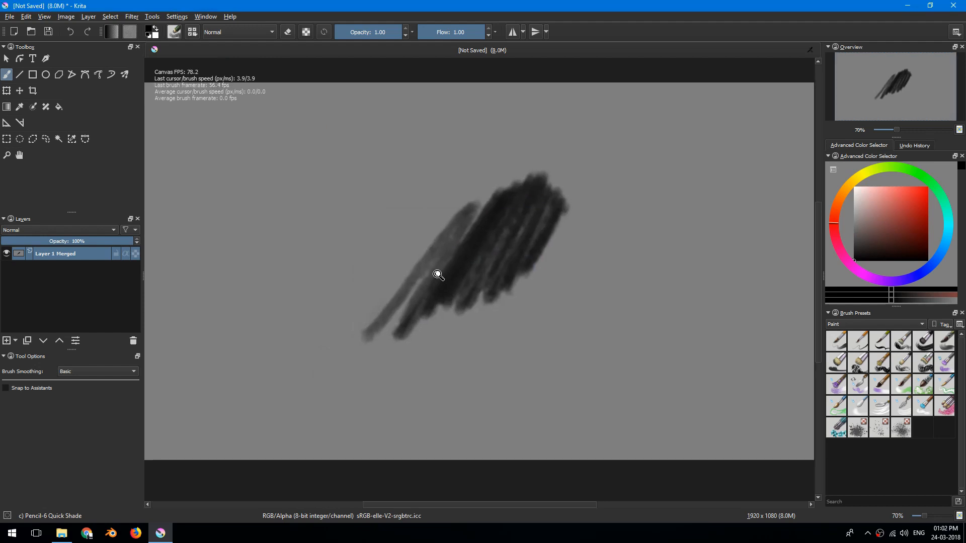
{"action": "scroll", "coordinate": [442, 282], "scroll_direction": "up", "scroll_amount": 2}
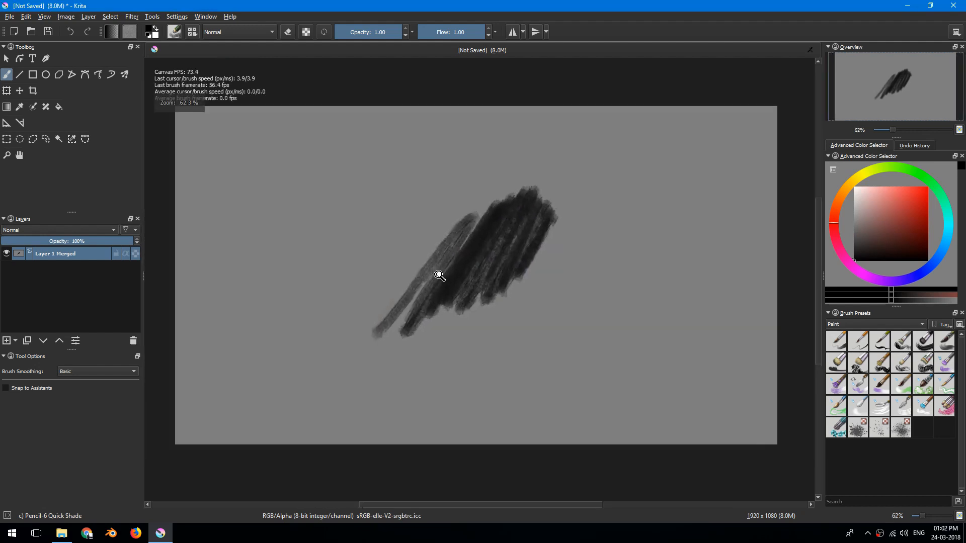
{"action": "left_click_drag", "start_coordinate": [450, 285], "coordinate": [452, 290]}
{"action": "left_click_drag", "start_coordinate": [343, 200], "coordinate": [343, 209]}
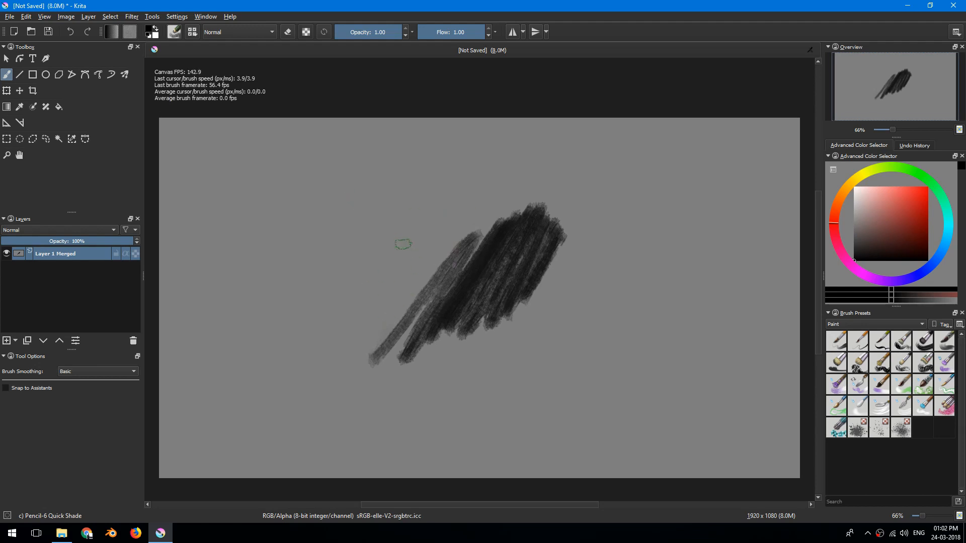
Open the saved macro lol.krarec from drive D and play it on the scribble
{"action": "left_click", "coordinate": [152, 20]}
{"action": "mouse_move", "coordinate": [161, 41]}
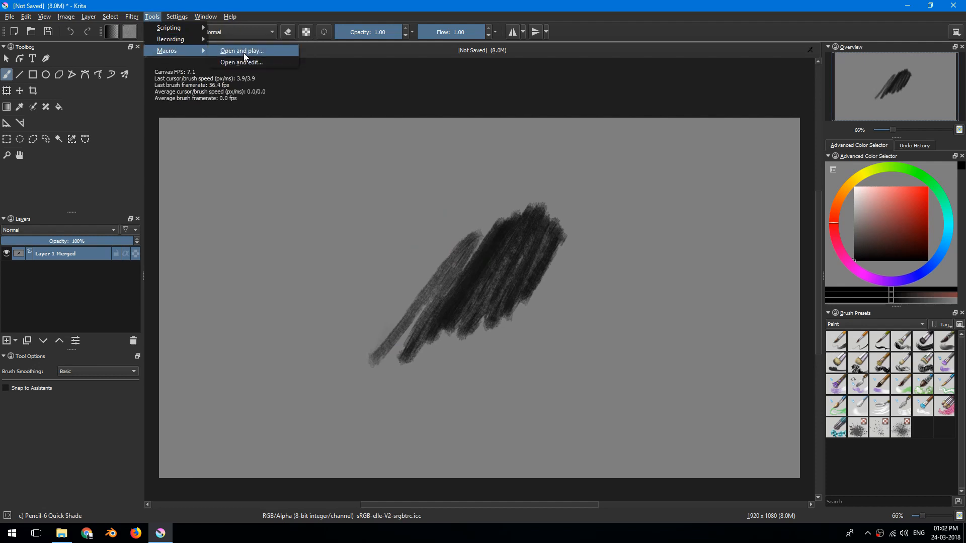
{"action": "left_click", "coordinate": [244, 50]}
{"action": "left_click", "coordinate": [456, 292]}
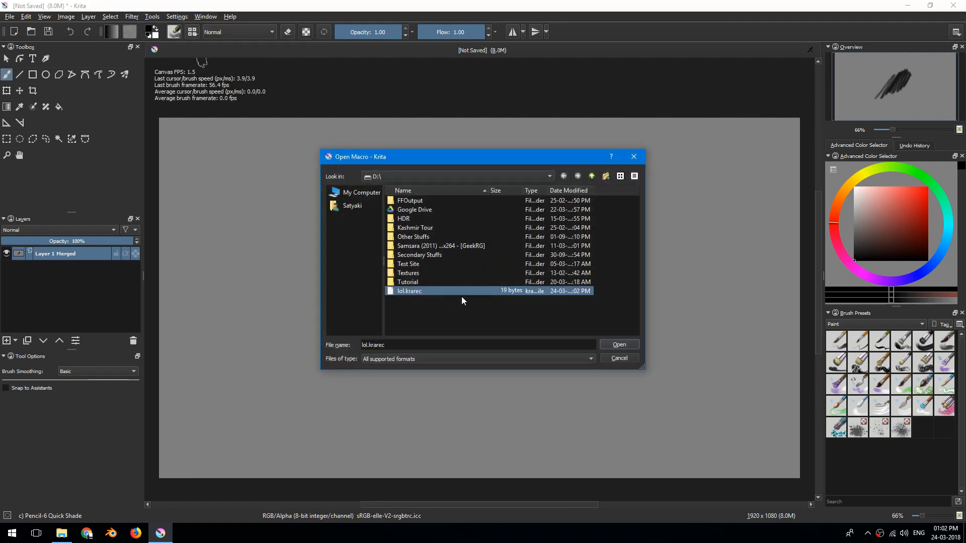
{"action": "left_click", "coordinate": [607, 345]}
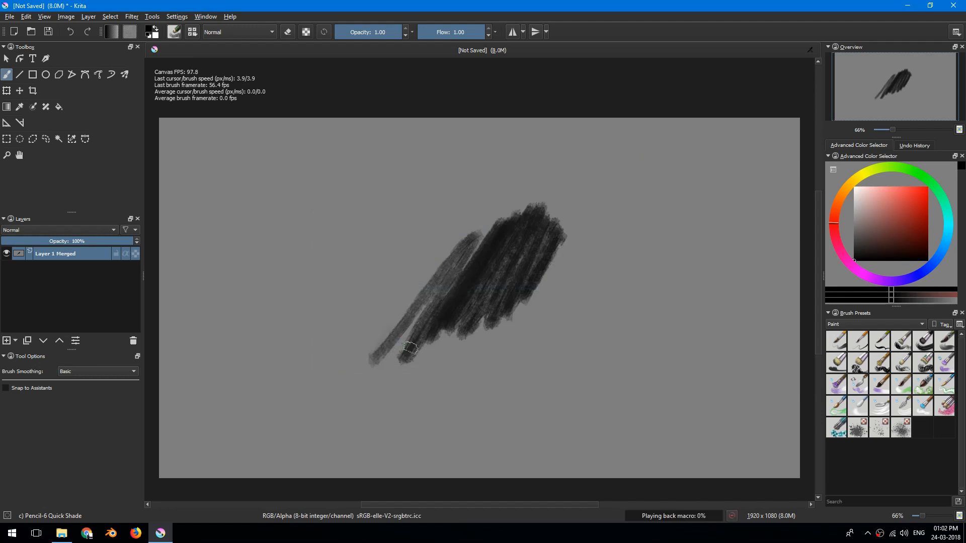
{"action": "left_click_drag", "start_coordinate": [437, 349], "coordinate": [447, 280]}
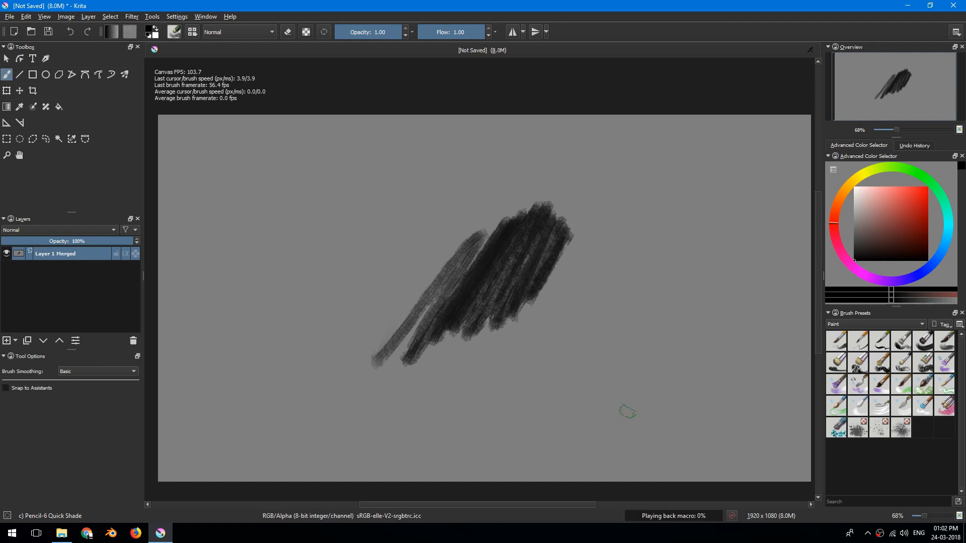
{"action": "key", "text": "space"}
{"action": "left_click_drag", "start_coordinate": [575, 384], "coordinate": [575, 373]}
{"action": "key", "text": "ctrl+space"}
{"action": "mouse_move", "coordinate": [519, 332]}
{"action": "left_mouse_down"}
{"action": "mouse_move", "coordinate": [526, 310]}
{"action": "mouse_move", "coordinate": [529, 352]}
{"action": "mouse_move", "coordinate": [530, 329]}
{"action": "mouse_move", "coordinate": [511, 327]}
{"action": "left_mouse_up"}
{"action": "key", "text": "space"}
{"action": "key", "text": "ctrl+space"}
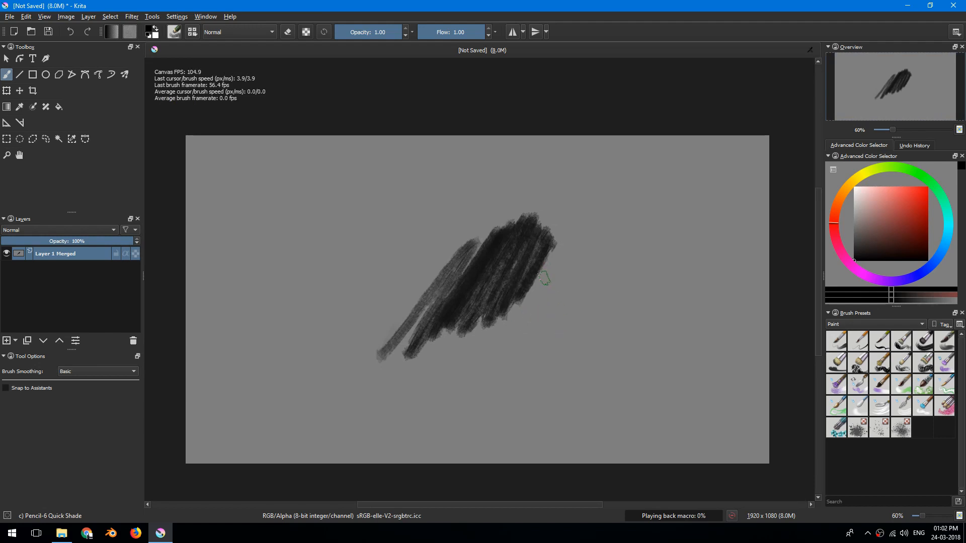
{"action": "key", "text": "space"}
{"action": "left_click_drag", "start_coordinate": [525, 291], "coordinate": [519, 305]}
{"action": "key", "text": "ctrl+space"}
{"action": "left_click_drag", "start_coordinate": [516, 299], "coordinate": [523, 256]}
{"action": "key", "text": "space"}
{"action": "mouse_move", "coordinate": [530, 283]}
{"action": "left_mouse_down"}
{"action": "mouse_move", "coordinate": [559, 244]}
{"action": "mouse_move", "coordinate": [551, 275]}
{"action": "left_mouse_up"}
{"action": "key", "text": "ctrl+space"}
{"action": "key", "text": "space"}
{"action": "mouse_move", "coordinate": [550, 273]}
{"action": "left_mouse_down"}
{"action": "mouse_move", "coordinate": [555, 304]}
{"action": "mouse_move", "coordinate": [543, 293]}
{"action": "left_mouse_up"}
{"action": "key", "text": "space"}
{"action": "key", "text": "ctrl+space"}
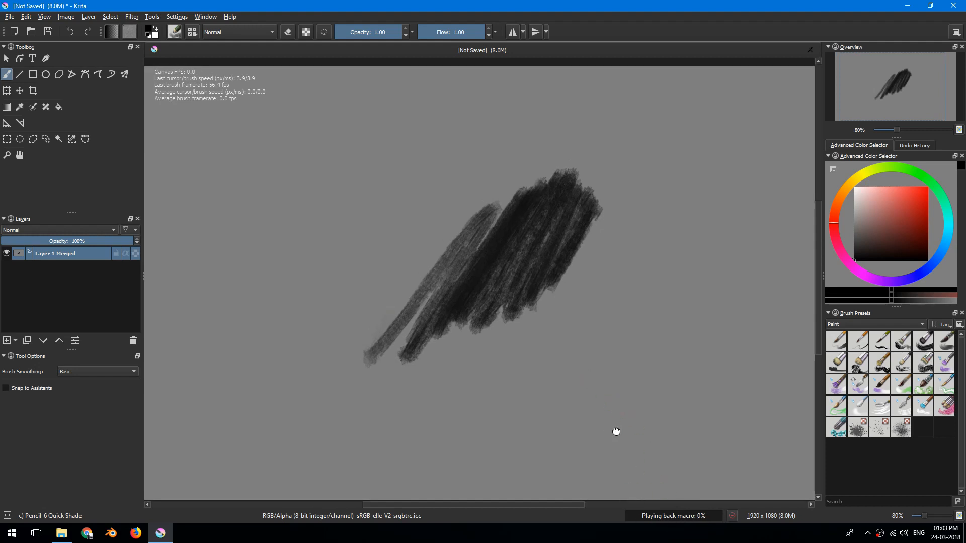
{"action": "scroll", "coordinate": [613, 430], "scroll_direction": "down", "scroll_amount": 2}
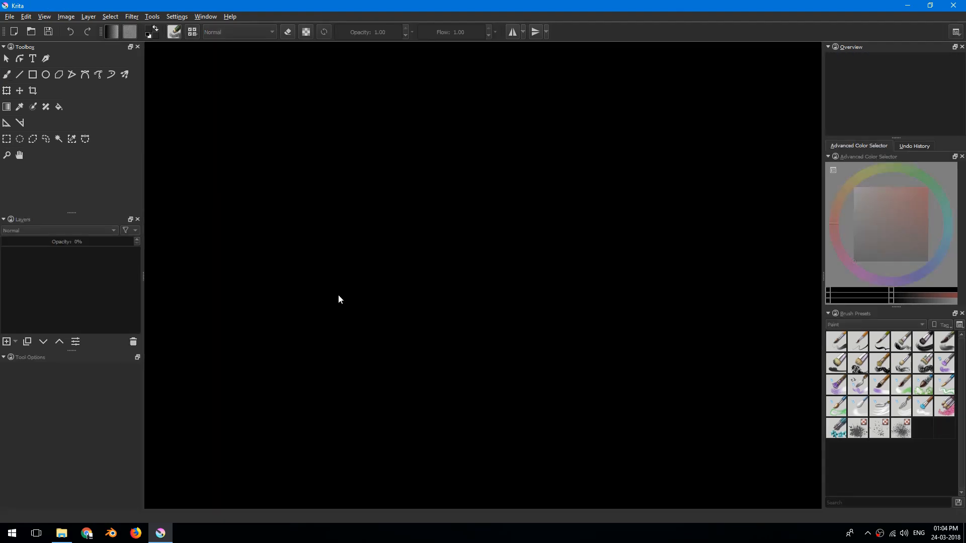
Create a new 1920 × 1080 px RGB/Alpha 8-bit document at 300 ppi and merge its two layers
{"action": "key", "text": "ctrl+n"}
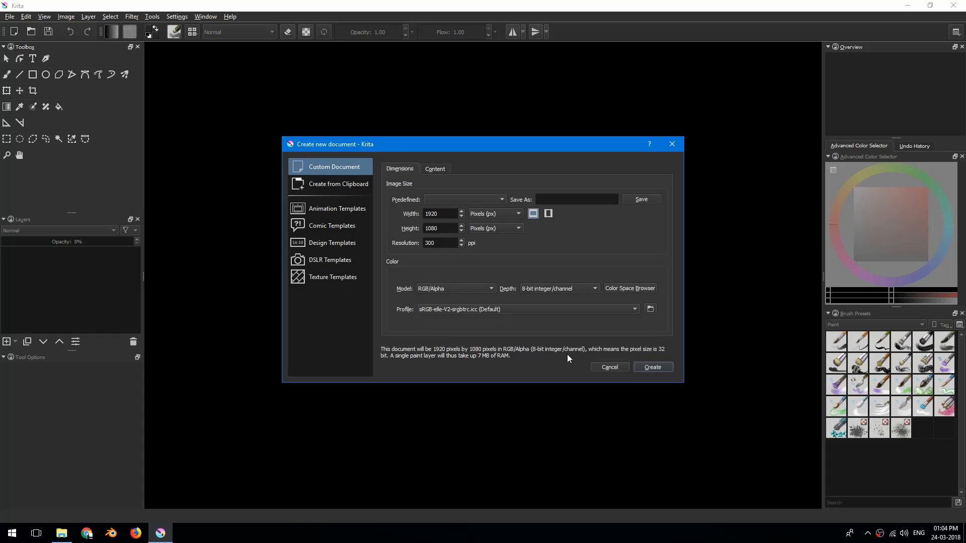
{"action": "left_click", "coordinate": [646, 368]}
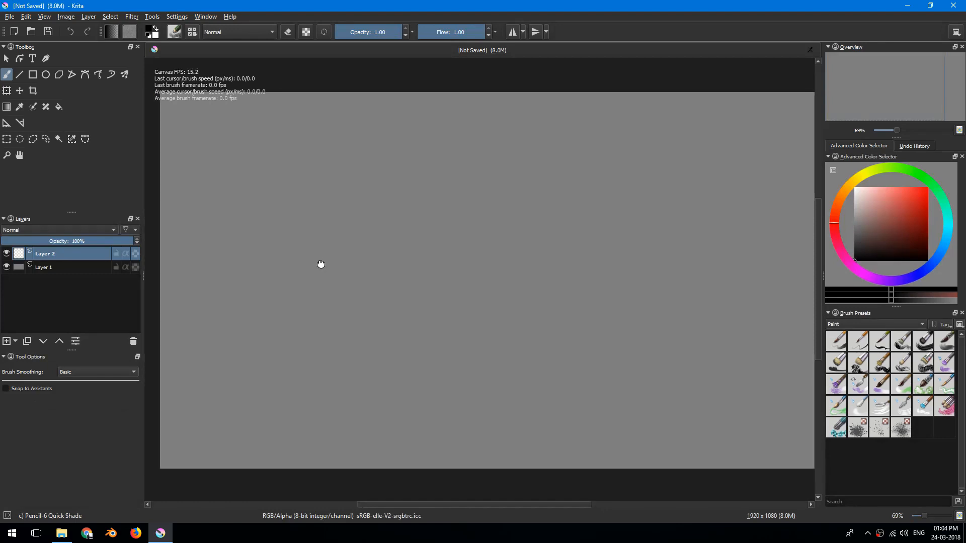
{"action": "left_click", "coordinate": [68, 267], "text": "shift"}
{"action": "key", "text": "ctrl+e"}
{"action": "scroll", "coordinate": [322, 249], "scroll_direction": "up", "scroll_amount": 1}
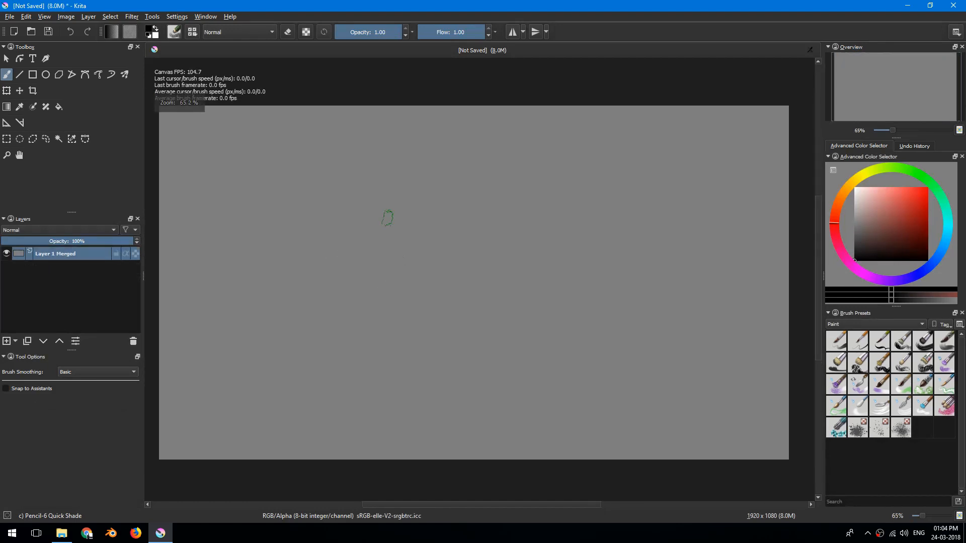
Scribble dense black diagonal pencil strokes in the middle of the merged layer, undoing the first attempt
{"action": "mouse_move", "coordinate": [384, 365]}
{"action": "left_mouse_down"}
{"action": "mouse_move", "coordinate": [473, 278]}
{"action": "mouse_move", "coordinate": [442, 349]}
{"action": "mouse_move", "coordinate": [532, 239]}
{"action": "mouse_move", "coordinate": [504, 309]}
{"action": "mouse_move", "coordinate": [535, 299]}
{"action": "mouse_move", "coordinate": [546, 281]}
{"action": "left_mouse_up"}
{"action": "key", "text": "ctrl+z"}
{"action": "mouse_move", "coordinate": [460, 230]}
{"action": "left_mouse_down"}
{"action": "mouse_move", "coordinate": [421, 316]}
{"action": "mouse_move", "coordinate": [492, 241]}
{"action": "mouse_move", "coordinate": [523, 238]}
{"action": "mouse_move", "coordinate": [558, 259]}
{"action": "mouse_move", "coordinate": [545, 226]}
{"action": "mouse_move", "coordinate": [526, 278]}
{"action": "left_mouse_up"}
{"action": "left_click_drag", "start_coordinate": [433, 252], "coordinate": [446, 230]}
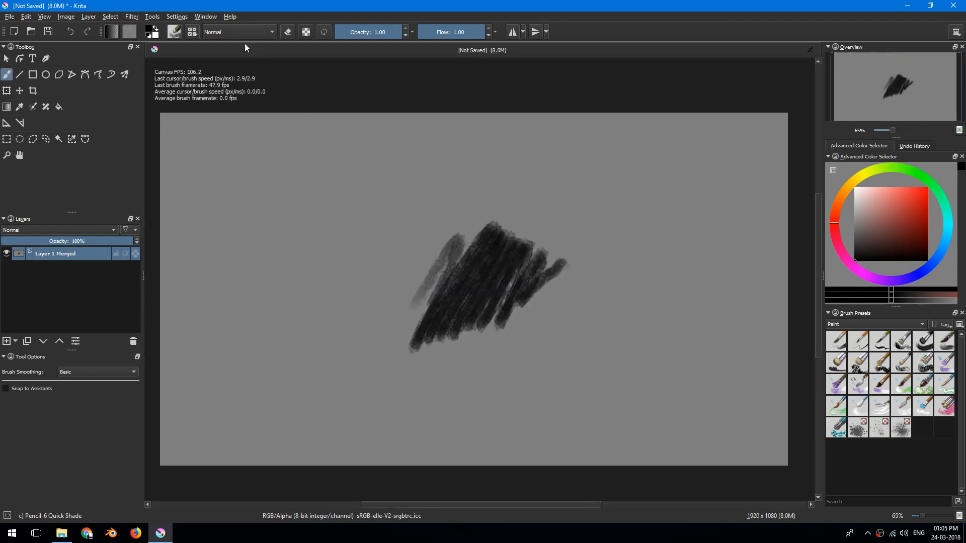
Open the saved macro lol.krarec from drive D for editing and move the macro editor clear of the scribble
{"action": "left_click", "coordinate": [152, 17]}
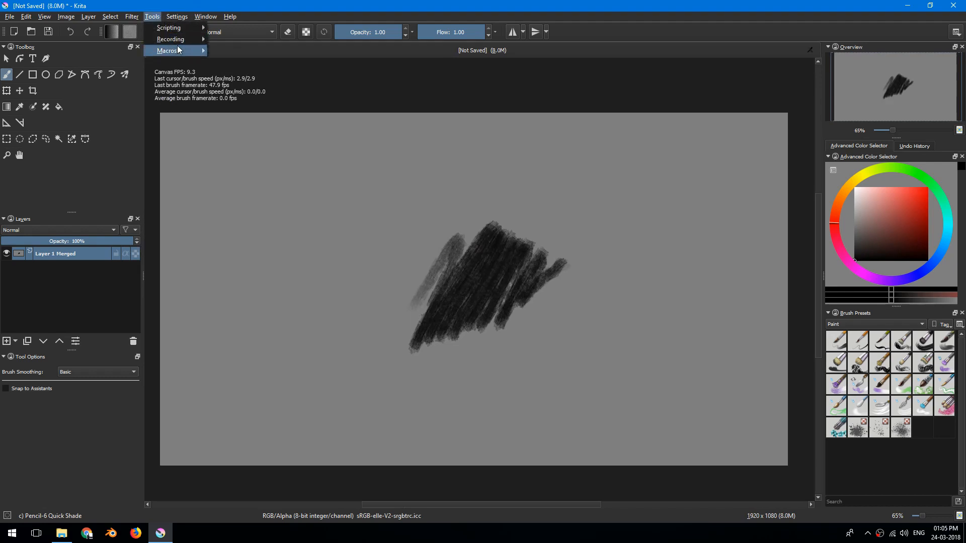
{"action": "mouse_move", "coordinate": [179, 49]}
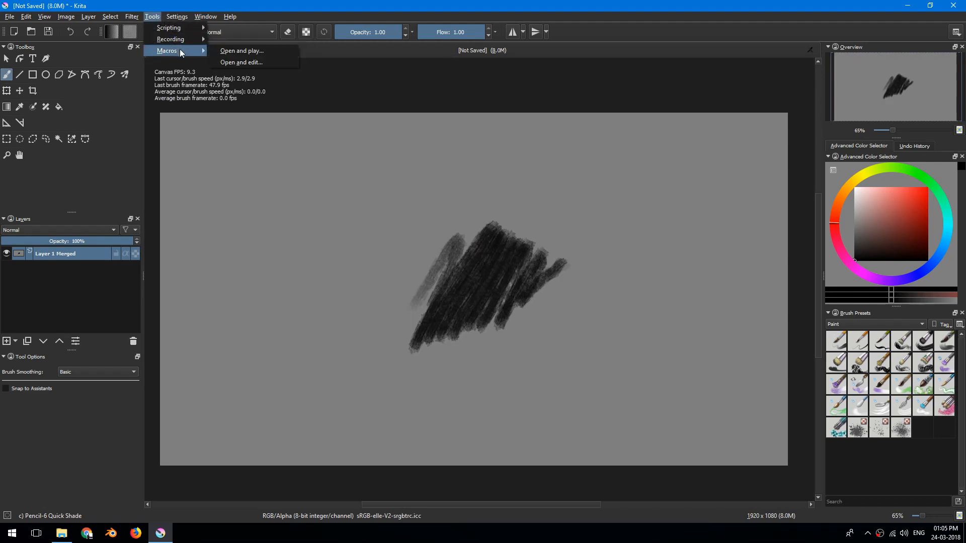
{"action": "left_click", "coordinate": [236, 63]}
{"action": "left_click", "coordinate": [488, 291]}
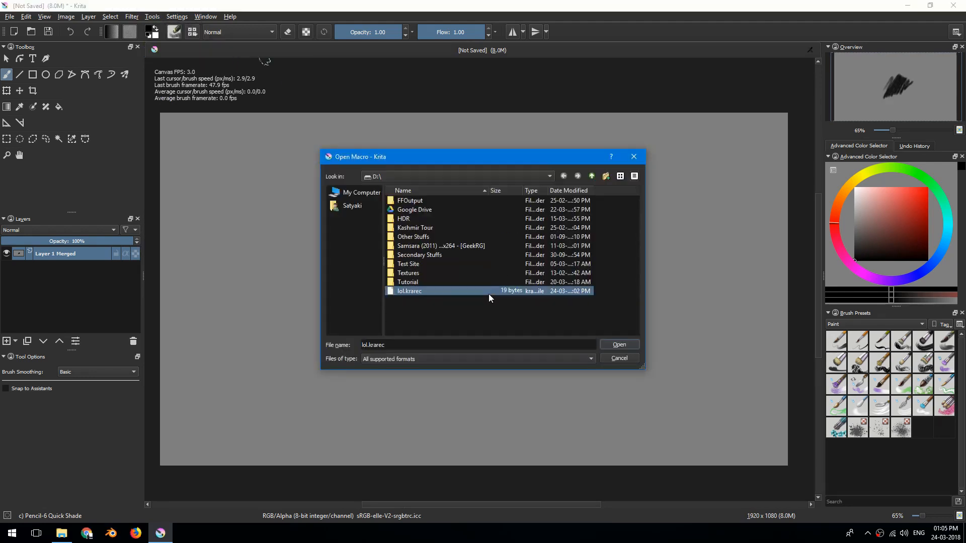
{"action": "left_click", "coordinate": [602, 344]}
{"action": "left_click_drag", "start_coordinate": [487, 190], "coordinate": [696, 142]}
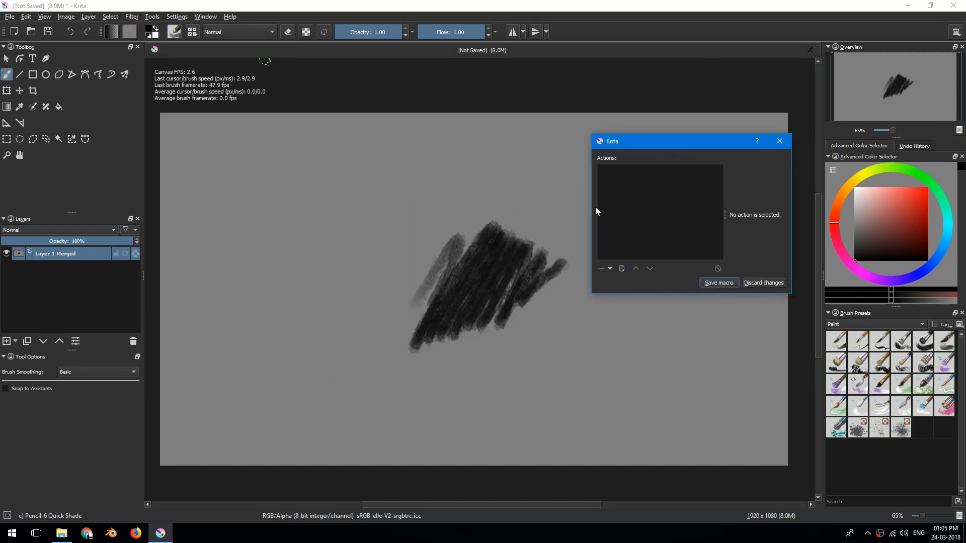
{"action": "left_click", "coordinate": [610, 270]}
{"action": "left_click", "coordinate": [603, 269]}
{"action": "left_click", "coordinate": [610, 270]}
{"action": "left_click", "coordinate": [624, 281]}
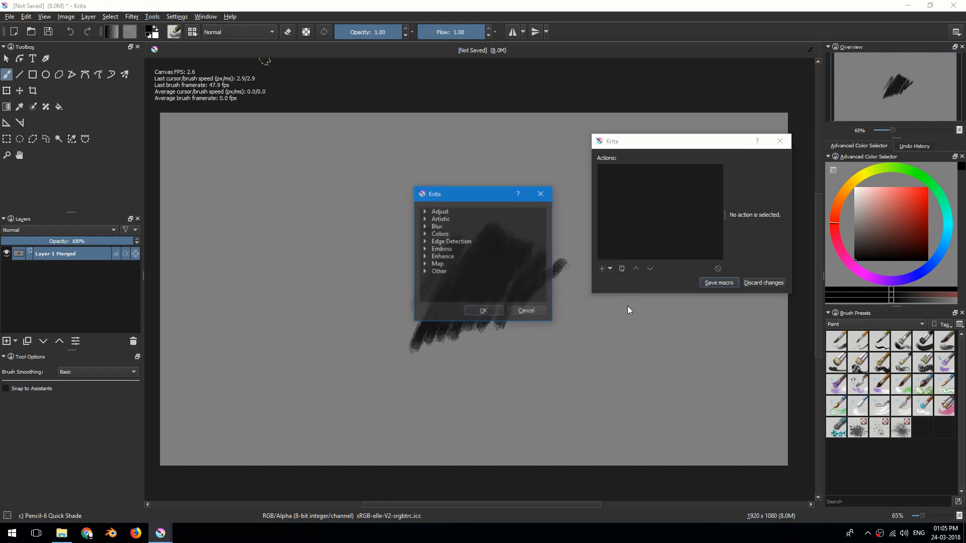
{"action": "left_click", "coordinate": [542, 193]}
Add a Blur filter action to the macro and set its horizontal and vertical radius to 10 px
{"action": "left_click", "coordinate": [610, 270]}
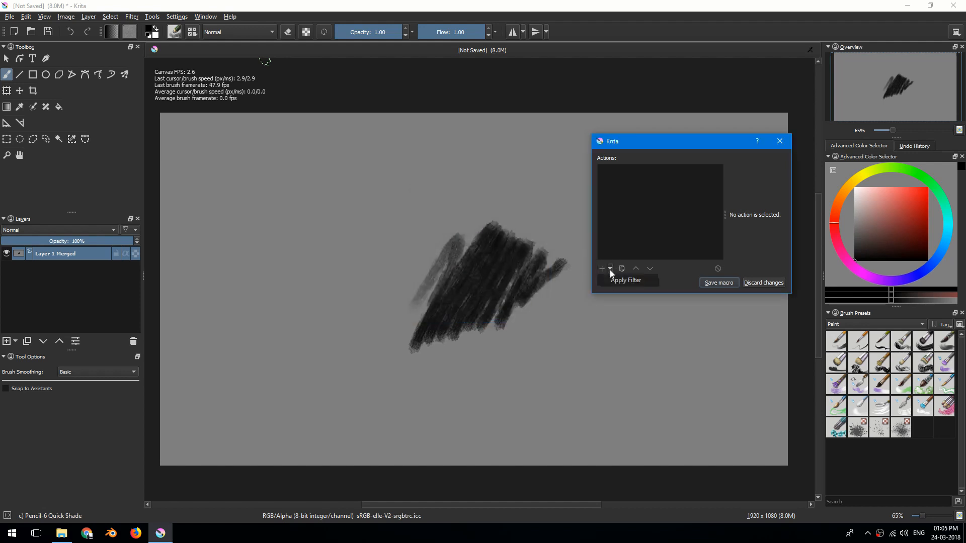
{"action": "left_click", "coordinate": [612, 281]}
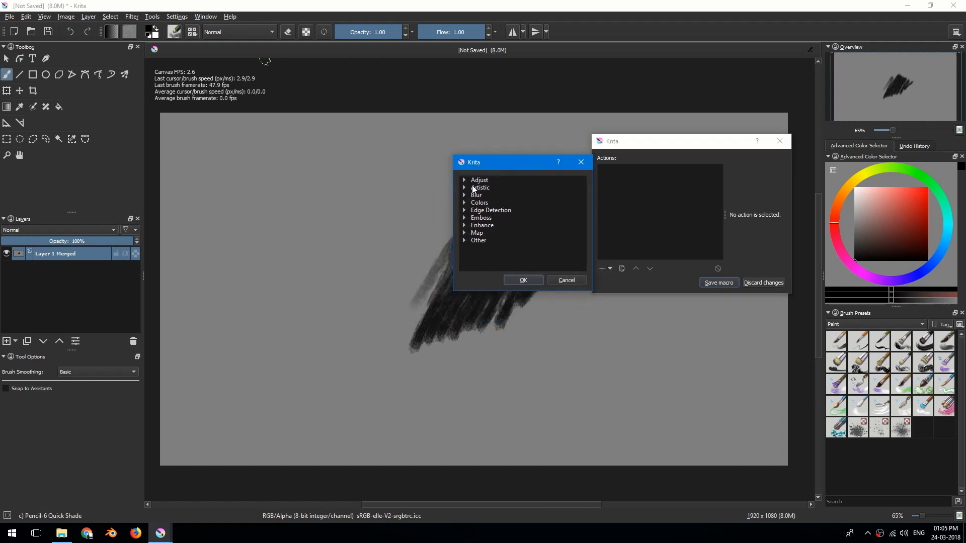
{"action": "left_click", "coordinate": [464, 196]}
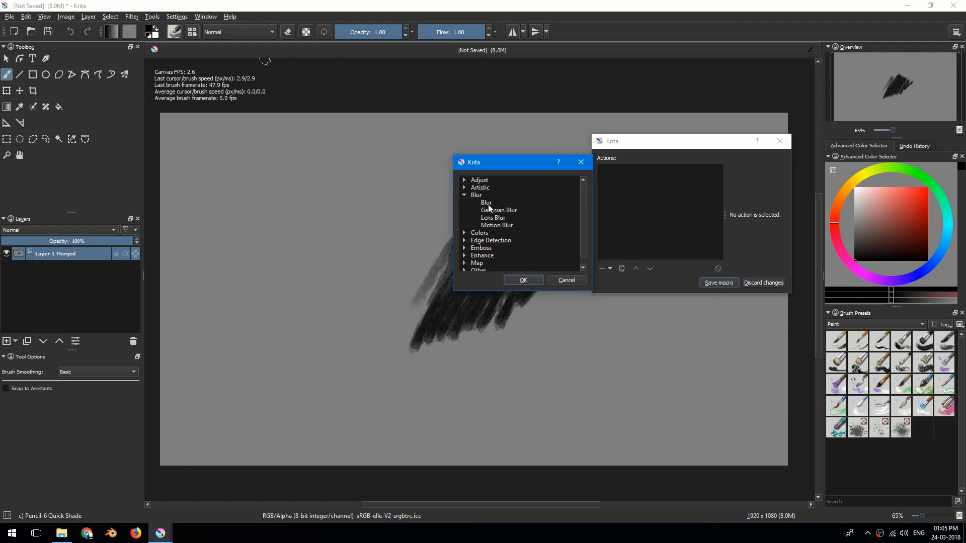
{"action": "left_click", "coordinate": [488, 203]}
{"action": "left_click", "coordinate": [524, 281]}
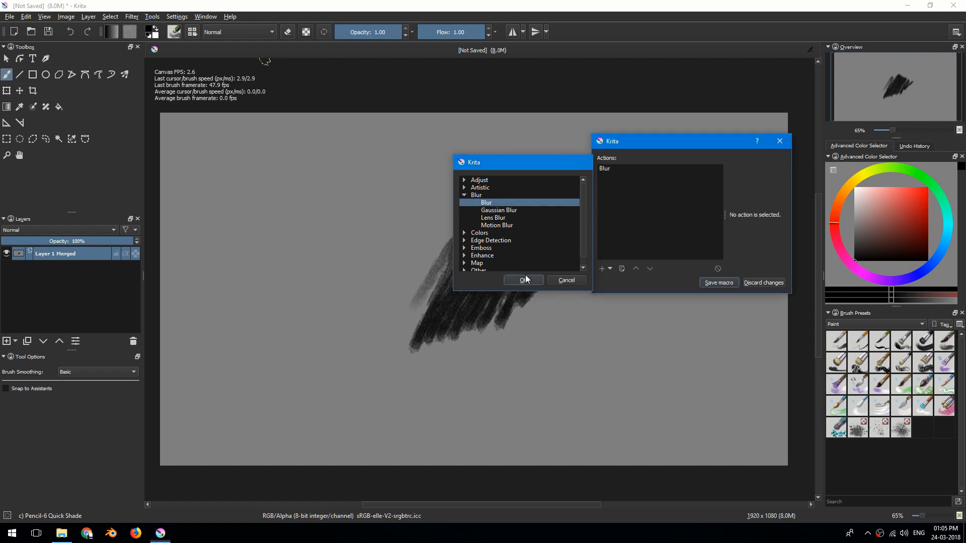
{"action": "left_click", "coordinate": [609, 169]}
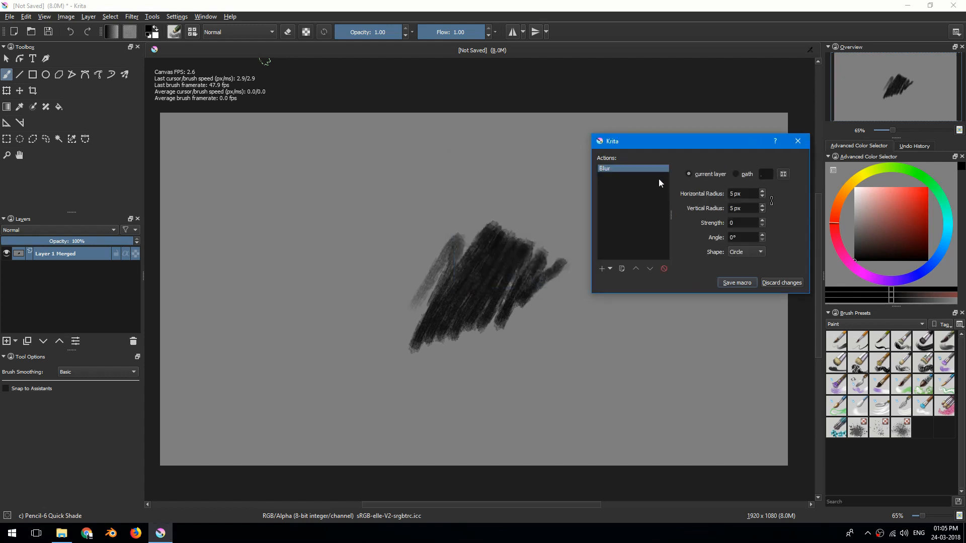
{"action": "double_click", "coordinate": [750, 194]}
{"action": "type", "text": "10"}
Add a Height to Normal Map filter action from the Edge Detection group to the macro
{"action": "left_click", "coordinate": [611, 269]}
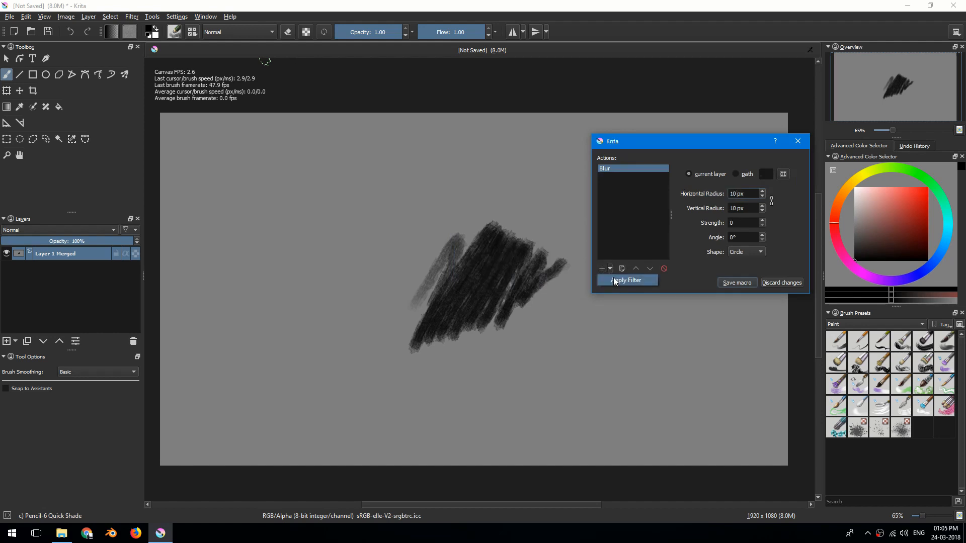
{"action": "left_click", "coordinate": [613, 277]}
{"action": "left_click", "coordinate": [426, 242]}
{"action": "left_click", "coordinate": [424, 257]}
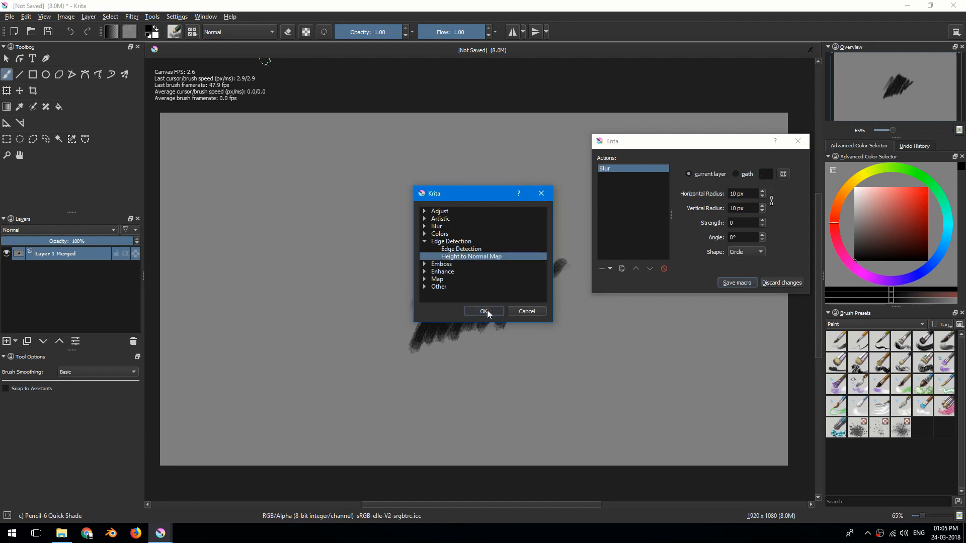
{"action": "left_click", "coordinate": [484, 311]}
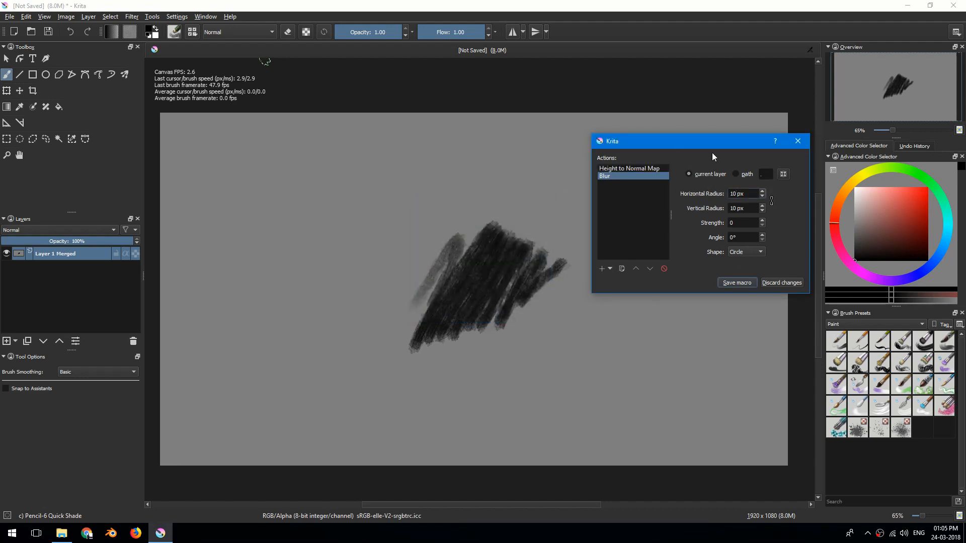
Set the Blur action's horizontal radius to 1 px and save the macro over lol.krarec on drive D
{"action": "left_click_drag", "start_coordinate": [712, 156], "coordinate": [689, 130]}
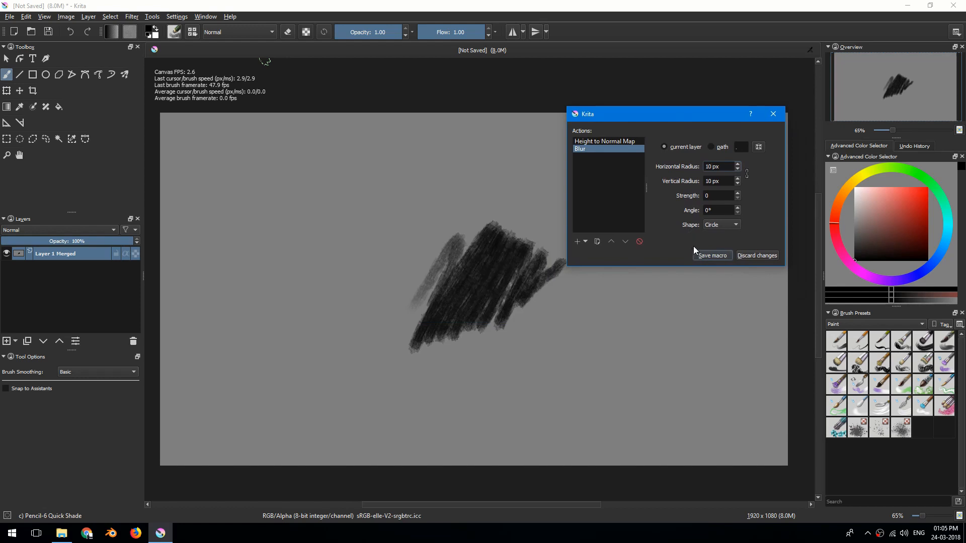
{"action": "left_click_drag", "start_coordinate": [723, 167], "coordinate": [695, 170]}
{"action": "type", "text": "1"}
{"action": "left_click", "coordinate": [715, 256]}
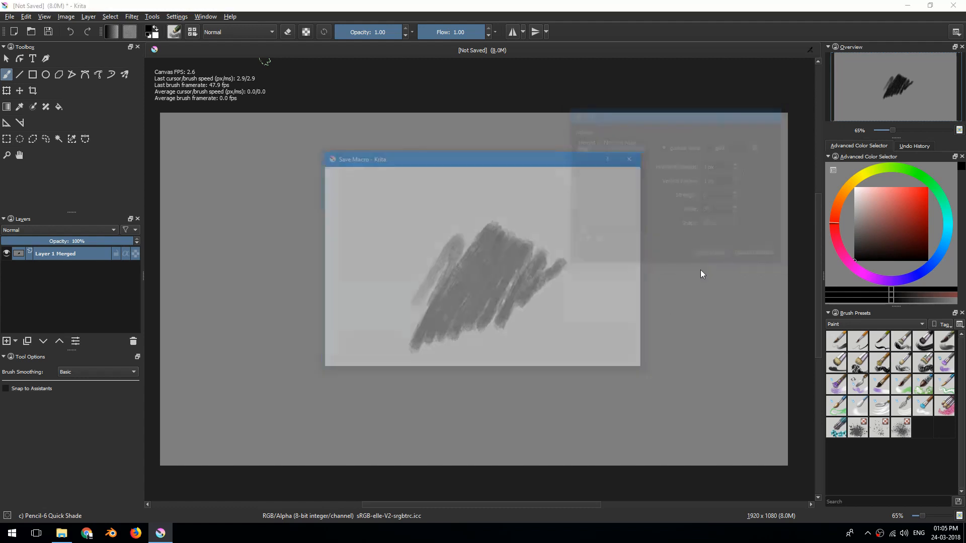
{"action": "left_click", "coordinate": [479, 291]}
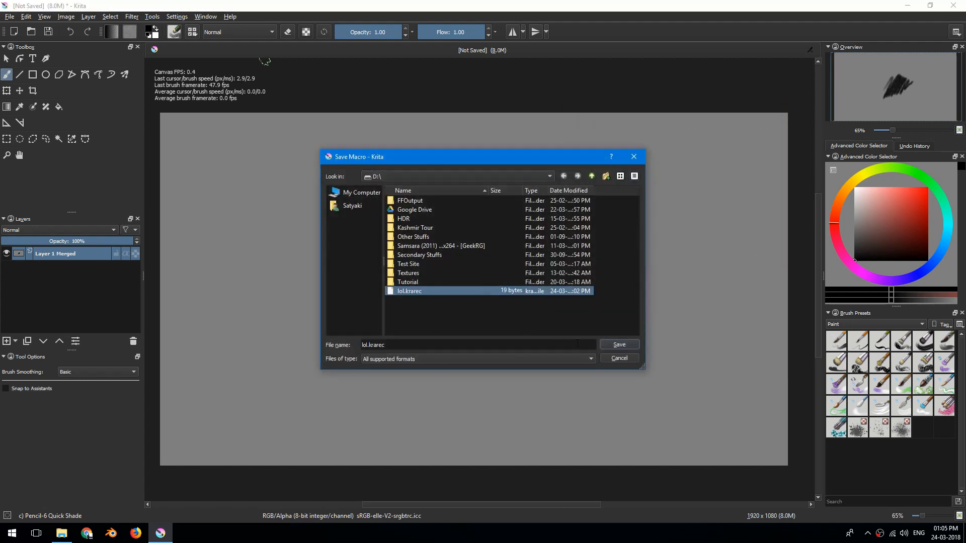
{"action": "left_click", "coordinate": [610, 347]}
{"action": "left_click", "coordinate": [464, 275]}
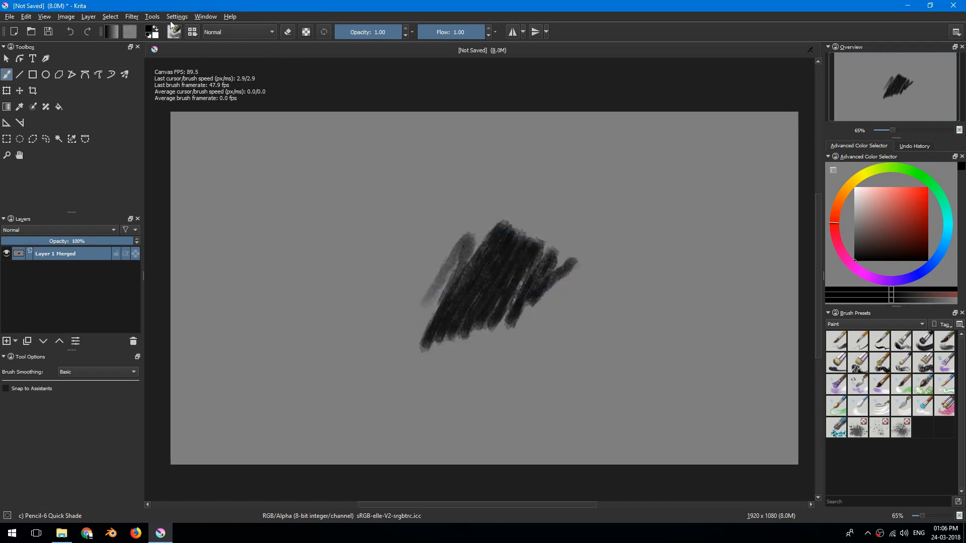
Open the edited macro lol.krarec from drive D and play it on the scribble layer
{"action": "left_click", "coordinate": [153, 16]}
{"action": "mouse_move", "coordinate": [193, 50]}
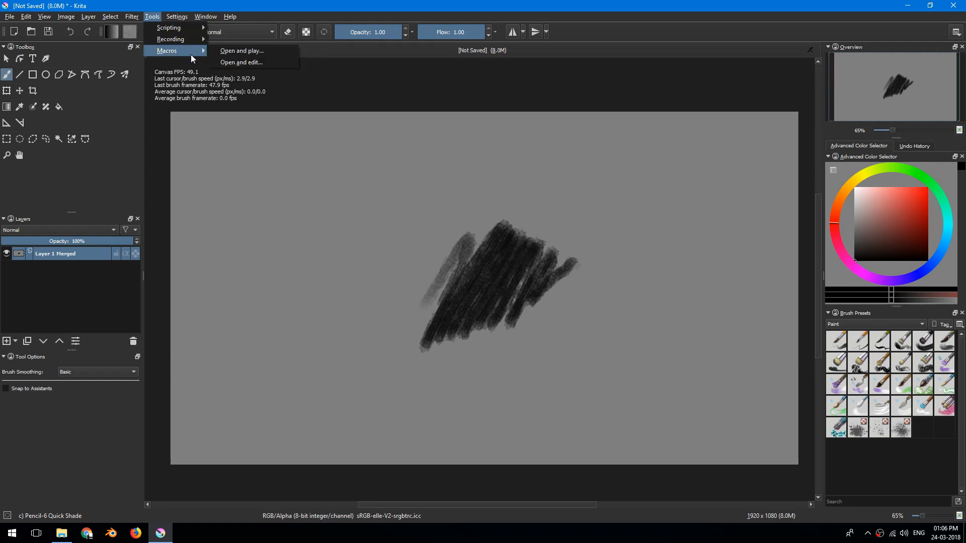
{"action": "left_click", "coordinate": [241, 52]}
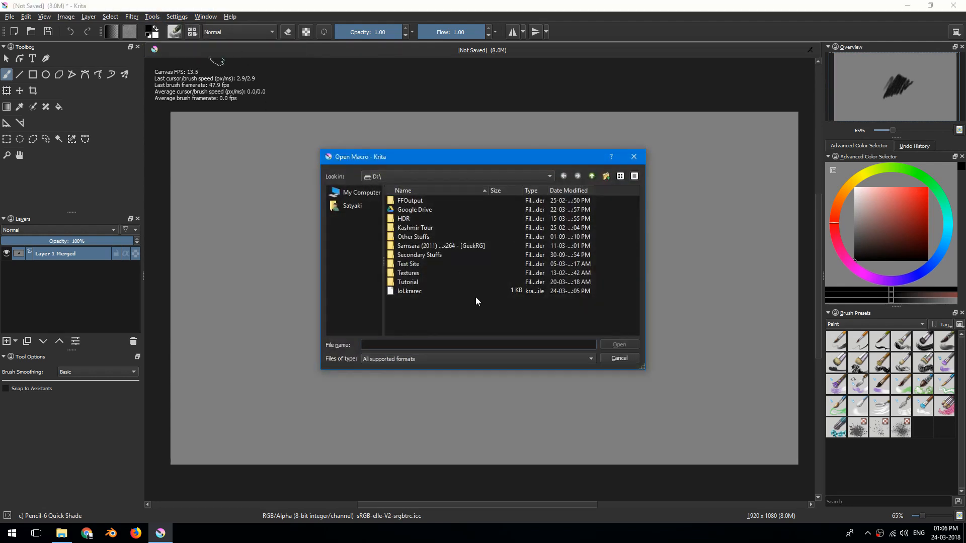
{"action": "left_click", "coordinate": [487, 292]}
{"action": "left_click", "coordinate": [619, 345]}
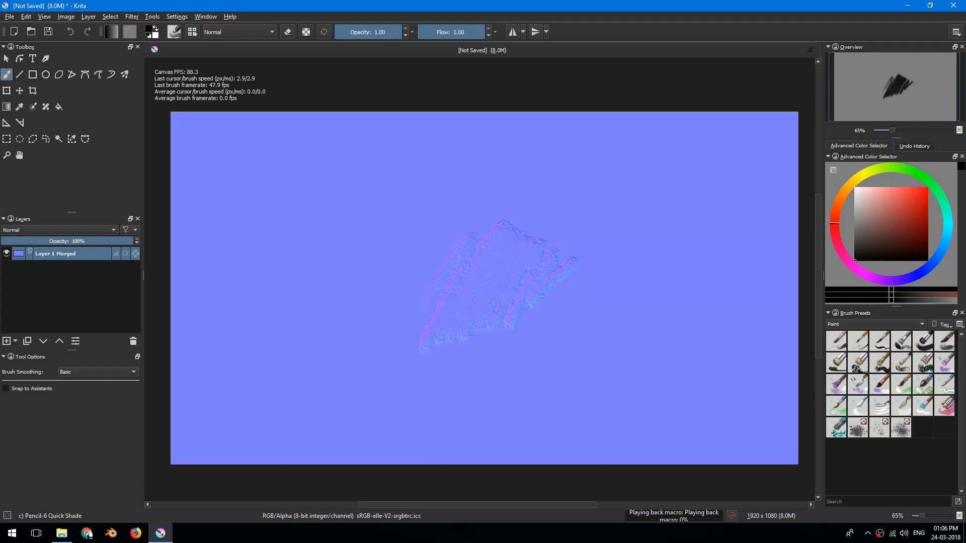
{"action": "left_click_drag", "start_coordinate": [486, 297], "coordinate": [516, 271]}
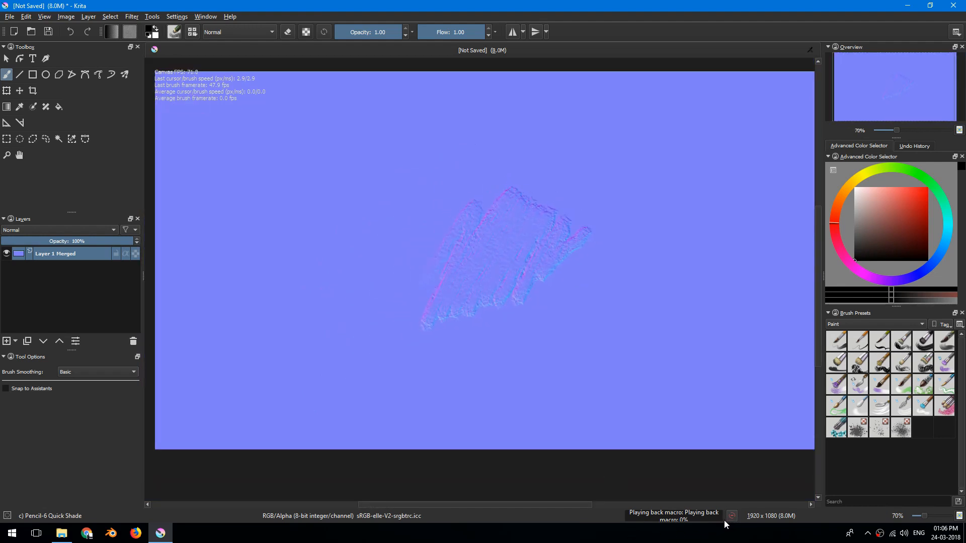
{"action": "mouse_move", "coordinate": [541, 370]}
{"action": "left_mouse_down"}
{"action": "mouse_move", "coordinate": [515, 393]}
{"action": "mouse_move", "coordinate": [500, 351]}
{"action": "mouse_move", "coordinate": [510, 343]}
{"action": "left_mouse_up"}
{"action": "key", "text": "ctrl+z"}
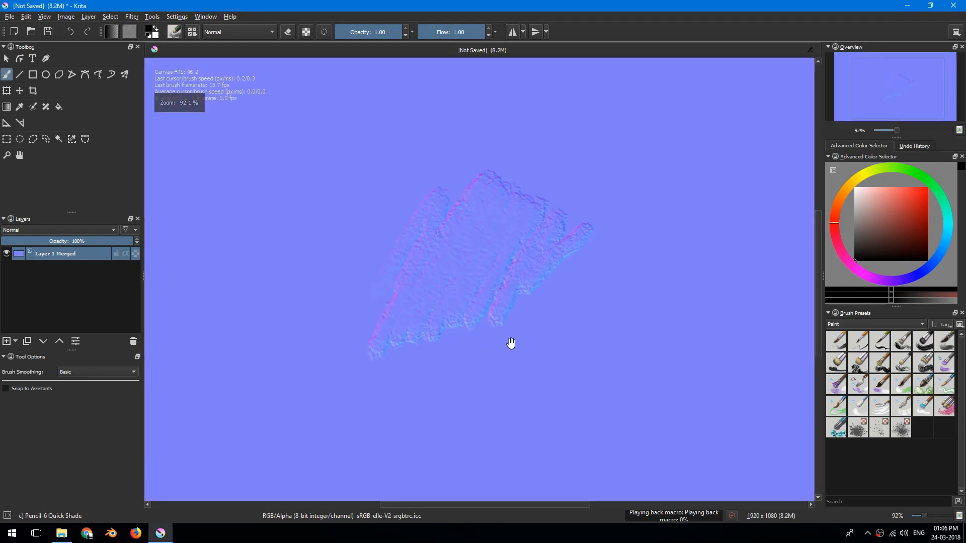
{"action": "mouse_move", "coordinate": [478, 280]}
{"action": "left_mouse_down"}
{"action": "mouse_move", "coordinate": [470, 297]}
{"action": "mouse_move", "coordinate": [481, 294]}
{"action": "left_mouse_up"}
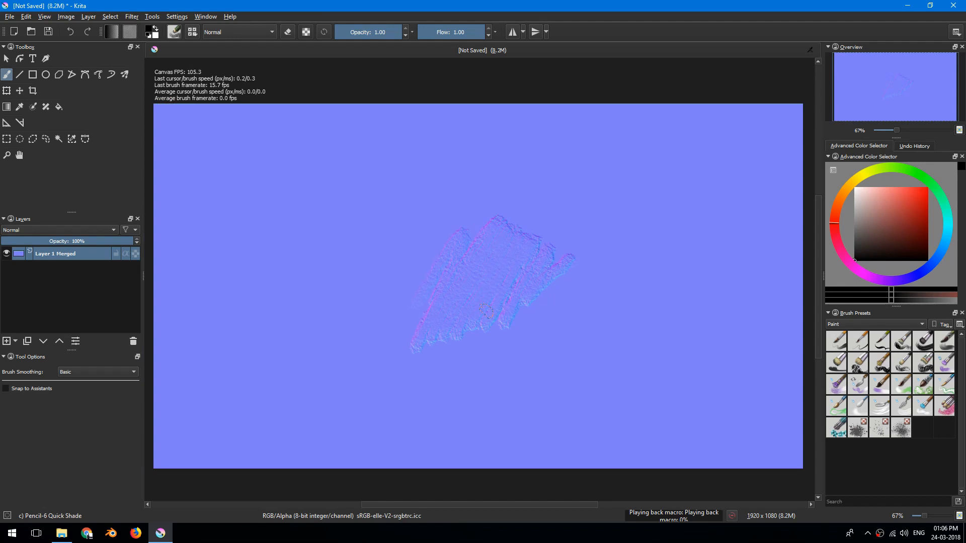
{"action": "left_click_drag", "start_coordinate": [487, 315], "coordinate": [494, 316]}
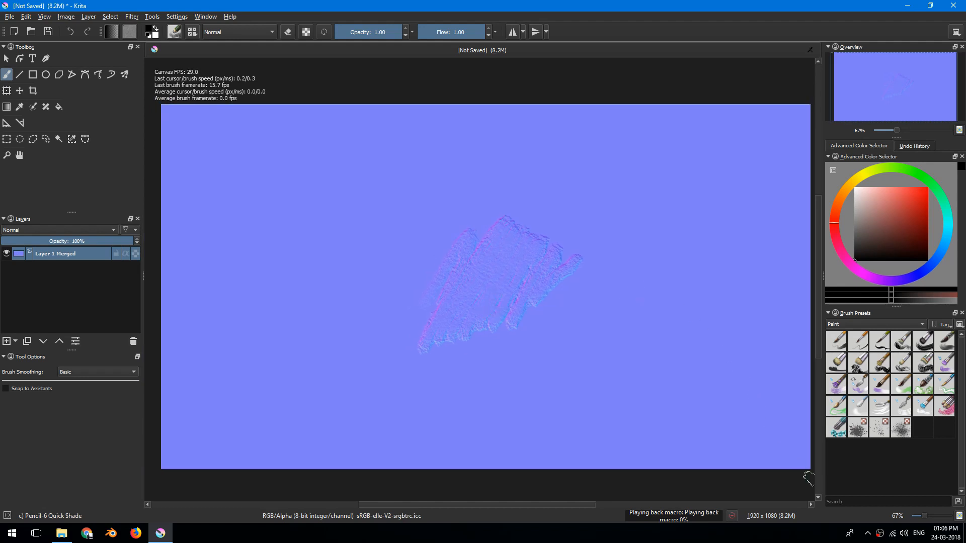
{"action": "right_click", "coordinate": [880, 534]}
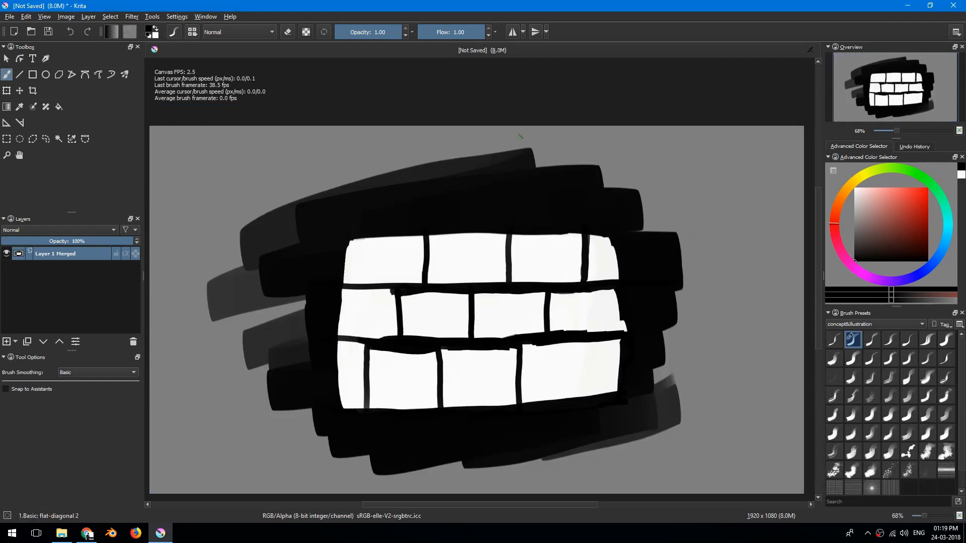
Start the Edge Detection filter on the black-and-white brick drawing and set its output to Top Edge
{"action": "mouse_move", "coordinate": [406, 336]}
{"action": "left_mouse_down"}
{"action": "mouse_move", "coordinate": [424, 304]}
{"action": "mouse_move", "coordinate": [408, 303]}
{"action": "left_mouse_up"}
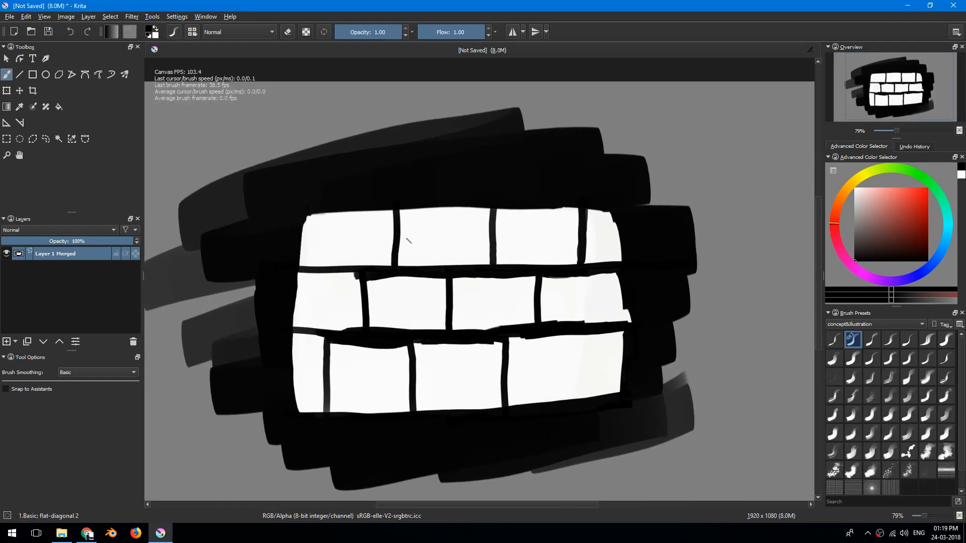
{"action": "left_click_drag", "start_coordinate": [285, 192], "coordinate": [335, 210]}
{"action": "scroll", "coordinate": [274, 189], "scroll_direction": "down", "scroll_amount": 1}
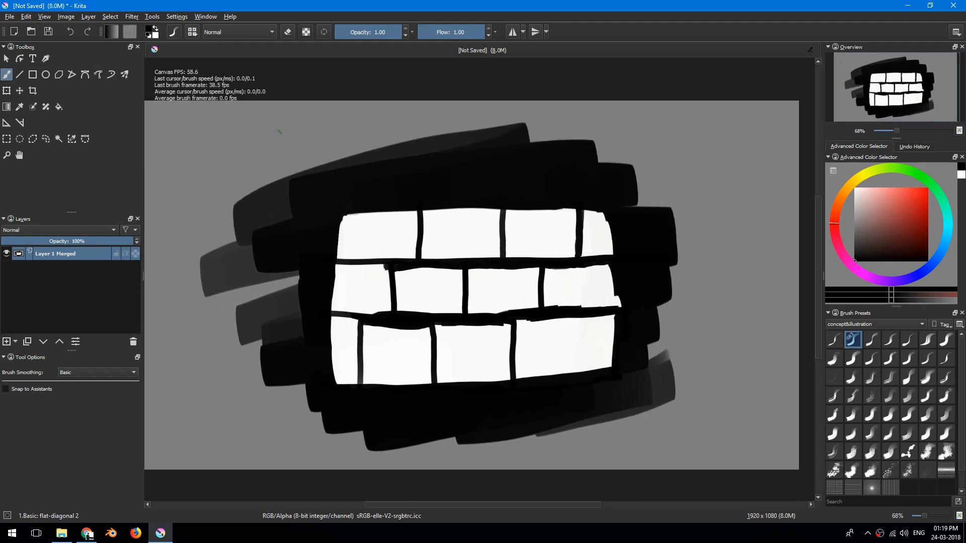
{"action": "left_click", "coordinate": [132, 16]}
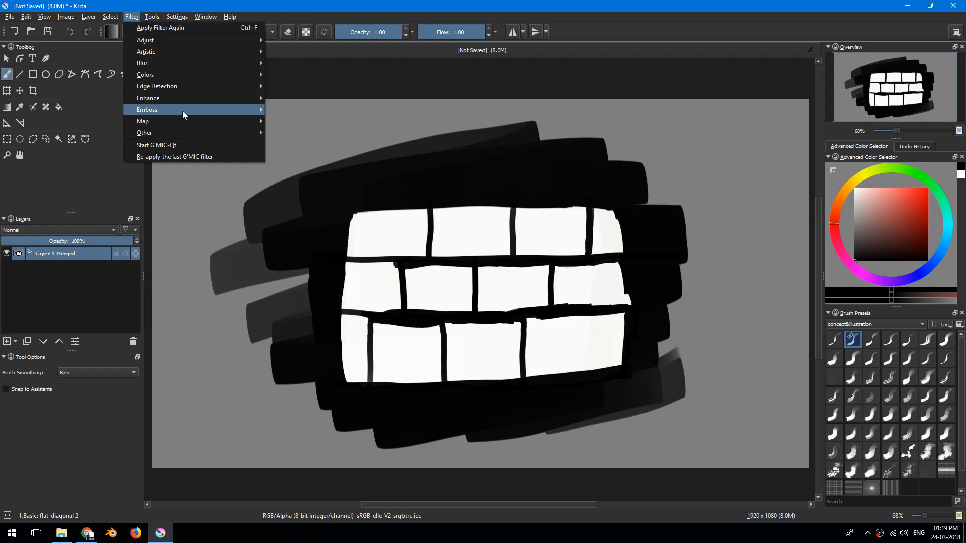
{"action": "mouse_move", "coordinate": [213, 90]}
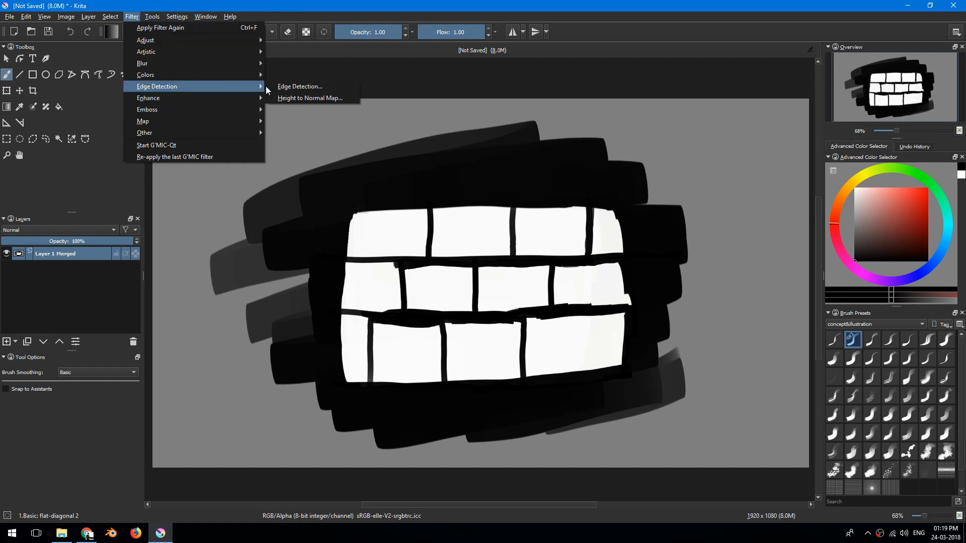
{"action": "left_click", "coordinate": [299, 87]}
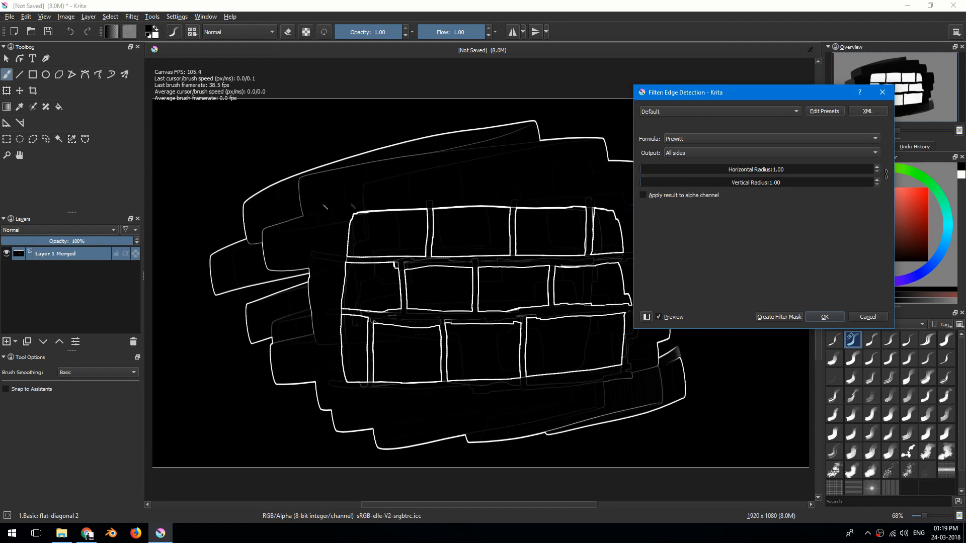
{"action": "left_click", "coordinate": [705, 151]}
{"action": "left_click", "coordinate": [704, 165]}
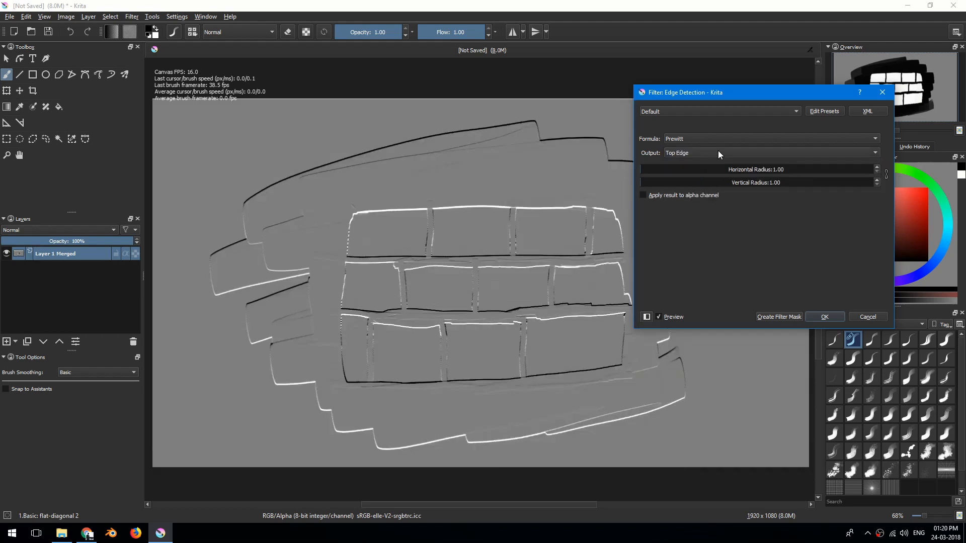
Preview the edge detection with the output set in turn to Bottom Edge, Right Edge, Left Edge and Direction in Radians
{"action": "left_click", "coordinate": [717, 152]}
{"action": "left_click", "coordinate": [714, 162]}
{"action": "left_click", "coordinate": [723, 155]}
{"action": "left_click", "coordinate": [720, 168]}
{"action": "left_click", "coordinate": [723, 155]}
{"action": "left_click", "coordinate": [723, 164]}
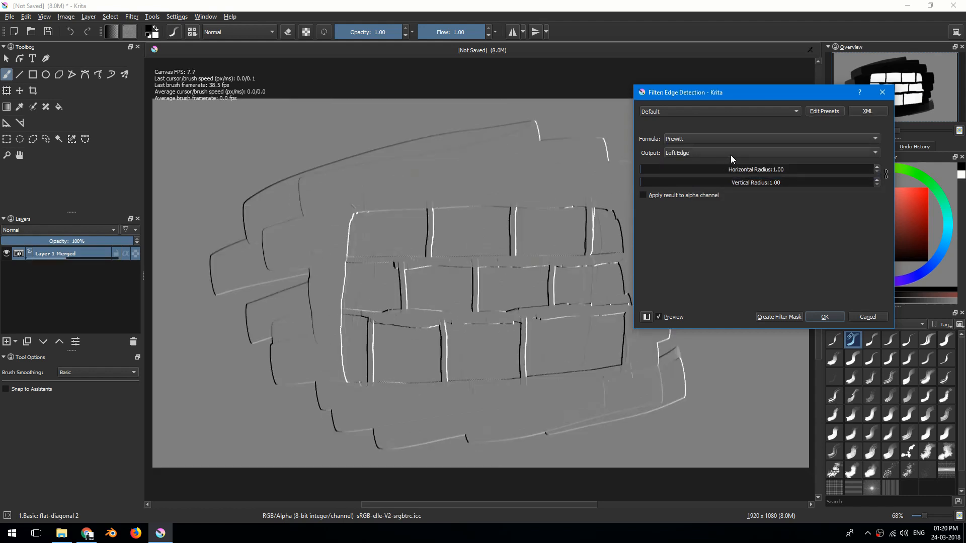
{"action": "left_click", "coordinate": [730, 154]}
{"action": "left_click", "coordinate": [729, 162]}
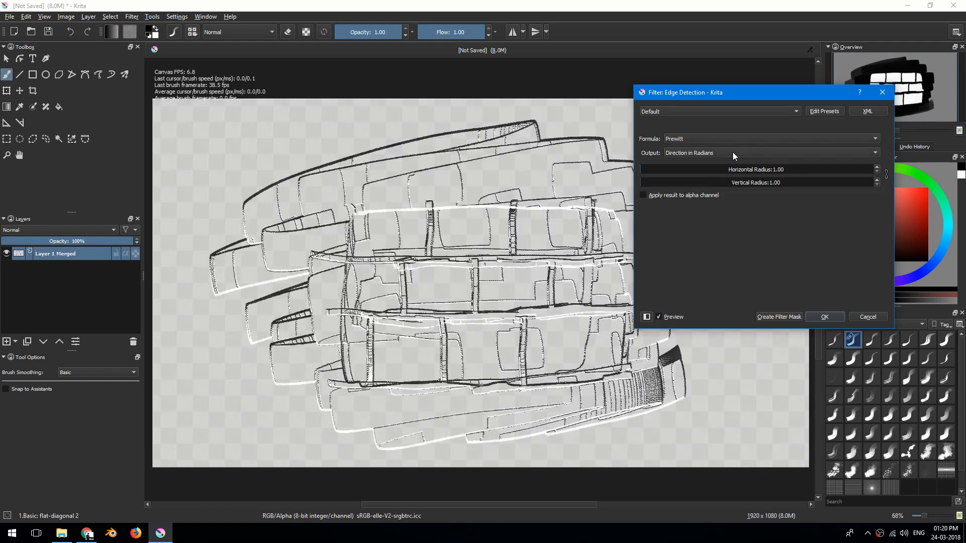
Preview the edge detection with the output set to Left Edge and review the available formulas, keeping Prewitt
{"action": "left_click", "coordinate": [733, 152]}
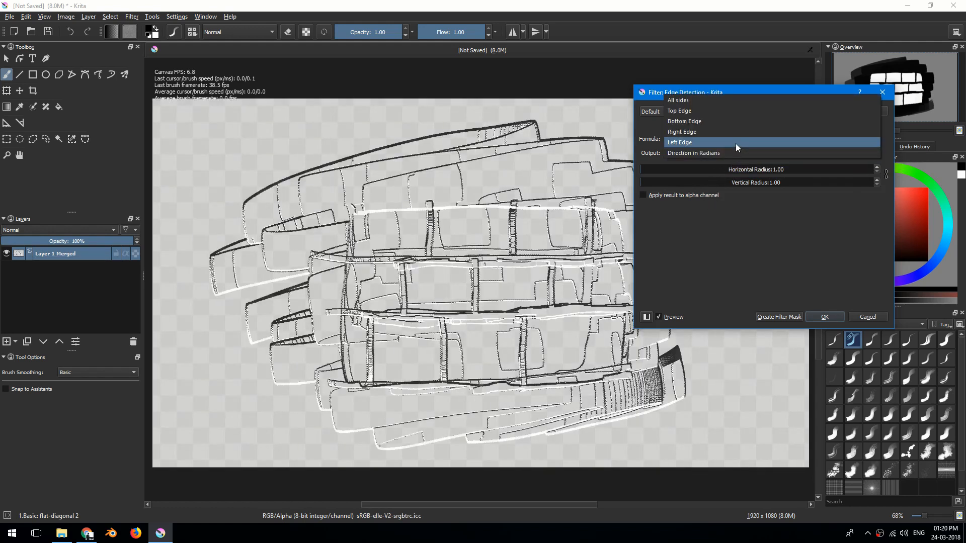
{"action": "left_click", "coordinate": [738, 142]}
{"action": "left_click", "coordinate": [737, 138]}
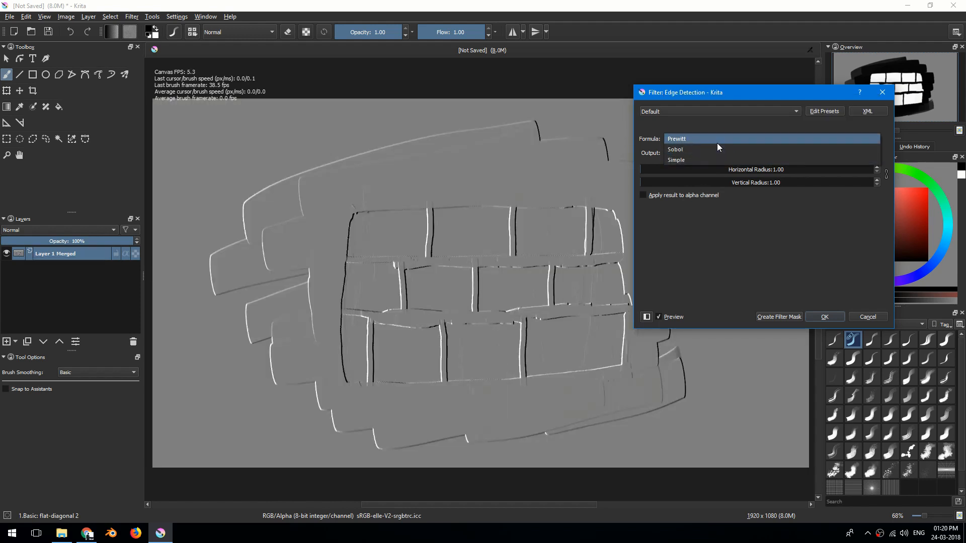
{"action": "left_click", "coordinate": [718, 146]}
{"action": "left_click", "coordinate": [721, 141]}
{"action": "left_click", "coordinate": [727, 128]}
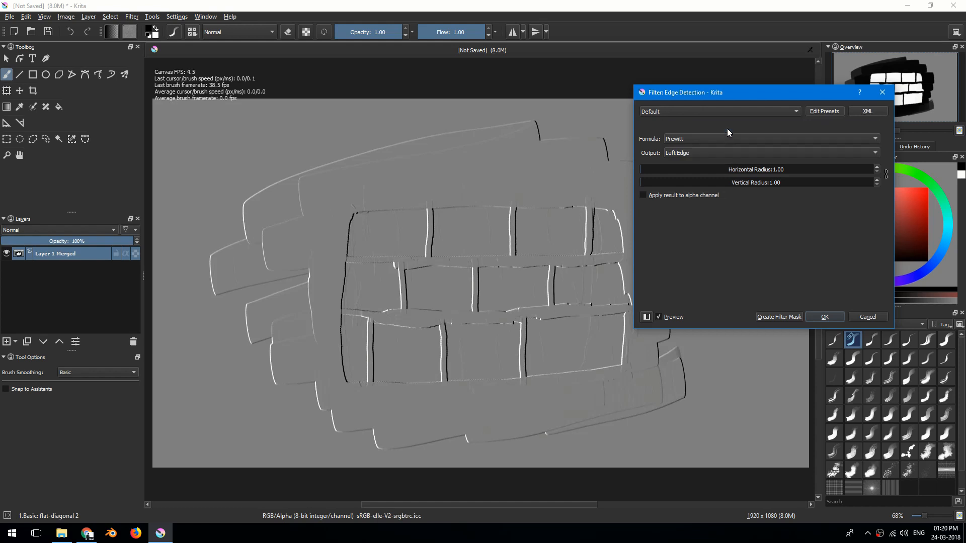
{"action": "left_click", "coordinate": [724, 136]}
{"action": "left_click", "coordinate": [721, 140]}
{"action": "left_click_drag", "start_coordinate": [746, 94], "coordinate": [728, 71]}
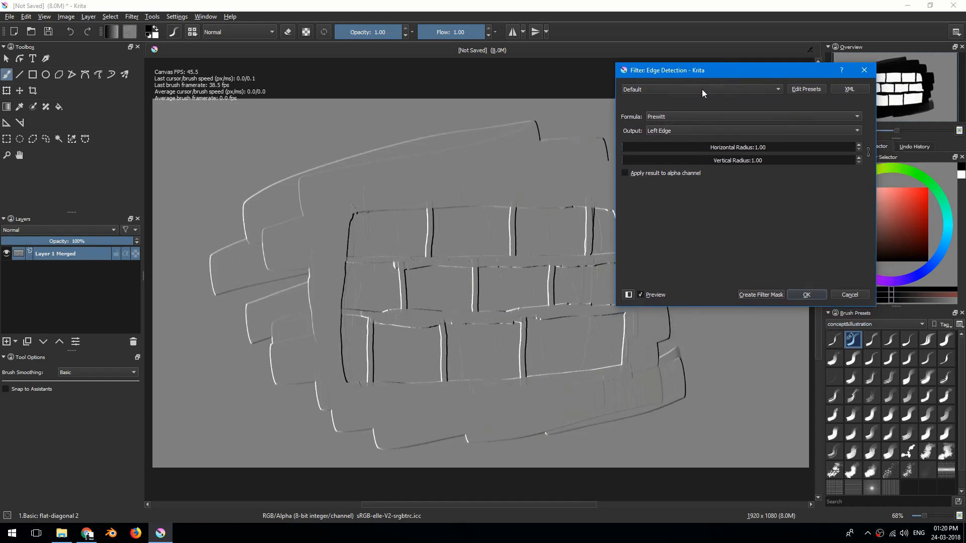
Preview the edge detection applied to the alpha channel, switch that option off again and cancel the filter
{"action": "left_click", "coordinate": [696, 133]}
{"action": "left_click", "coordinate": [712, 196]}
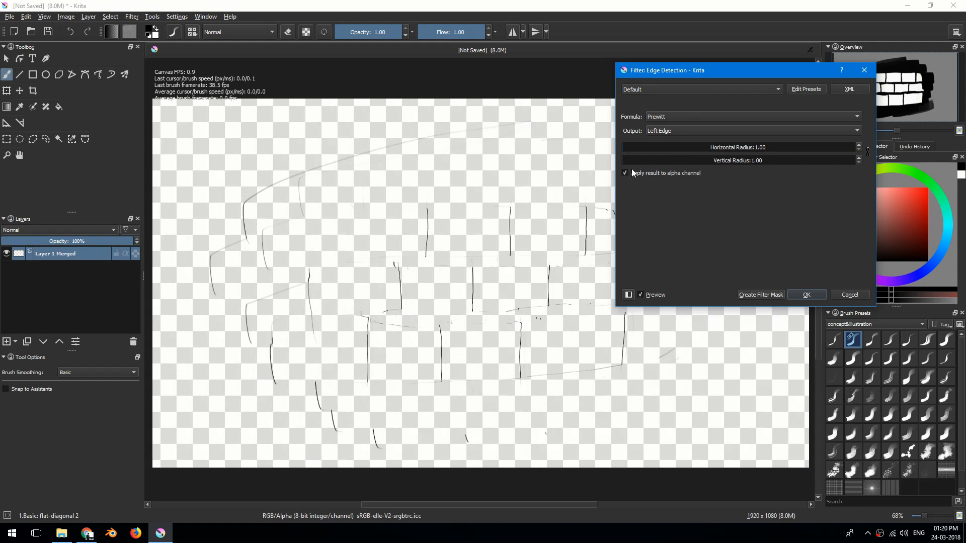
{"action": "left_click", "coordinate": [626, 172]}
{"action": "mouse_move", "coordinate": [716, 67]}
{"action": "left_mouse_down"}
{"action": "mouse_move", "coordinate": [699, 64]}
{"action": "mouse_move", "coordinate": [732, 65]}
{"action": "left_mouse_up"}
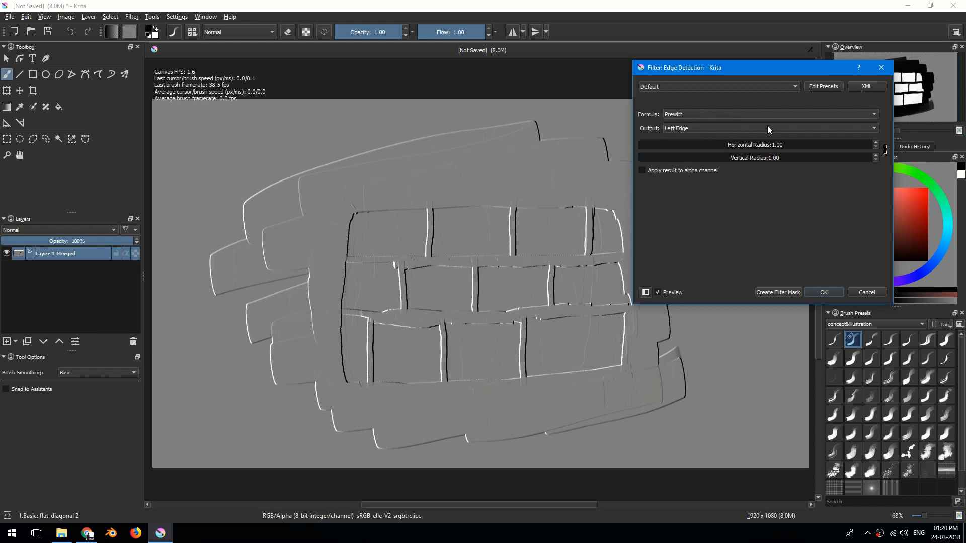
{"action": "left_click_drag", "start_coordinate": [767, 69], "coordinate": [655, 55]}
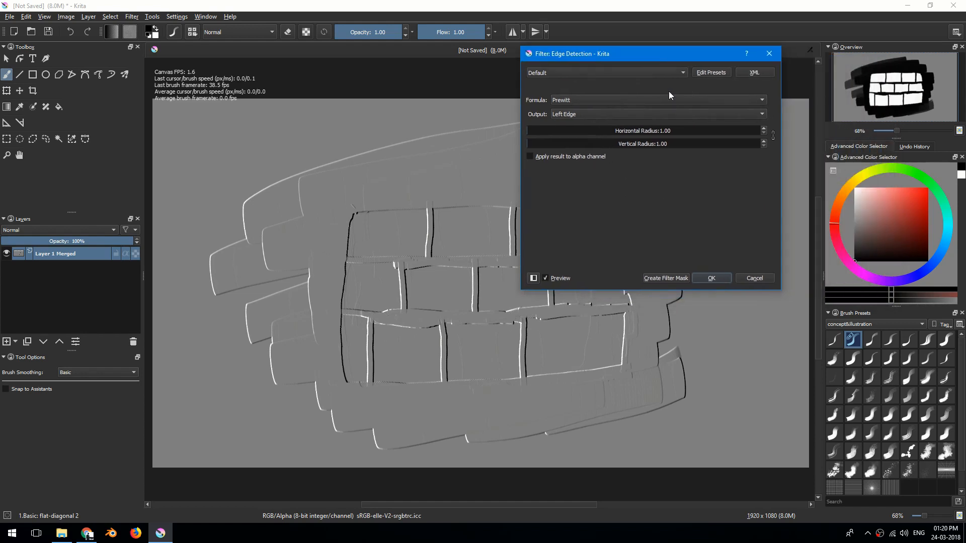
{"action": "left_click", "coordinate": [738, 278]}
Add a new empty paint layer and delete the merged brick drawing layer beneath it
{"action": "mouse_move", "coordinate": [577, 262]}
{"action": "left_mouse_down"}
{"action": "mouse_move", "coordinate": [596, 259]}
{"action": "mouse_move", "coordinate": [568, 250]}
{"action": "left_mouse_up"}
{"action": "scroll", "coordinate": [587, 259], "scroll_direction": "down", "scroll_amount": 1}
{"action": "scroll", "coordinate": [587, 258], "scroll_direction": "up", "scroll_amount": 1}
{"action": "scroll", "coordinate": [568, 250], "scroll_direction": "down", "scroll_amount": 1}
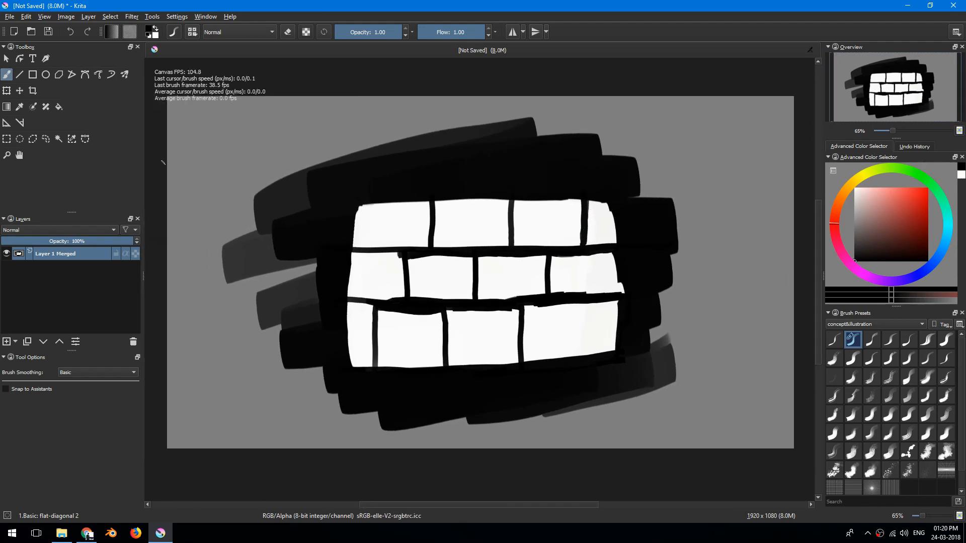
{"action": "left_click", "coordinate": [8, 125]}
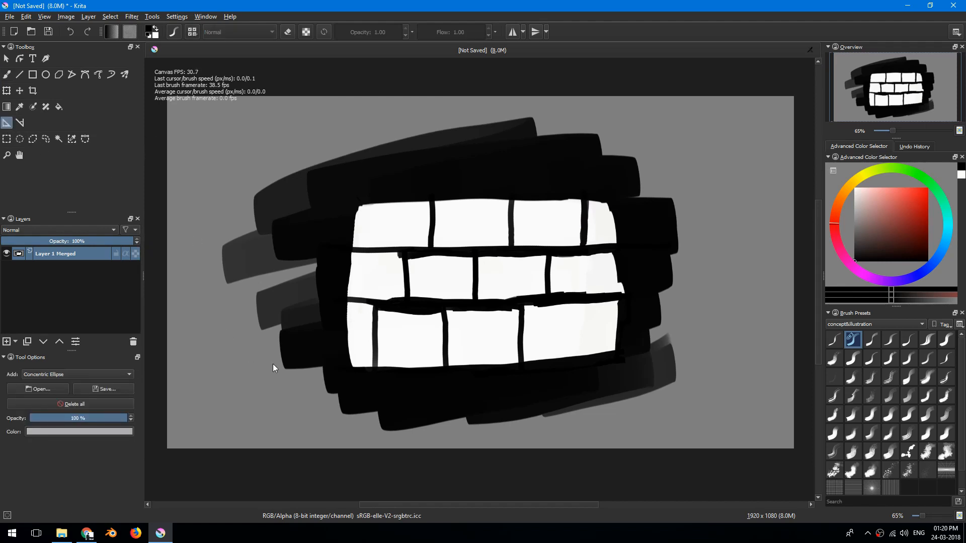
{"action": "left_click_drag", "start_coordinate": [294, 338], "coordinate": [302, 332]}
{"action": "key", "text": "Insert"}
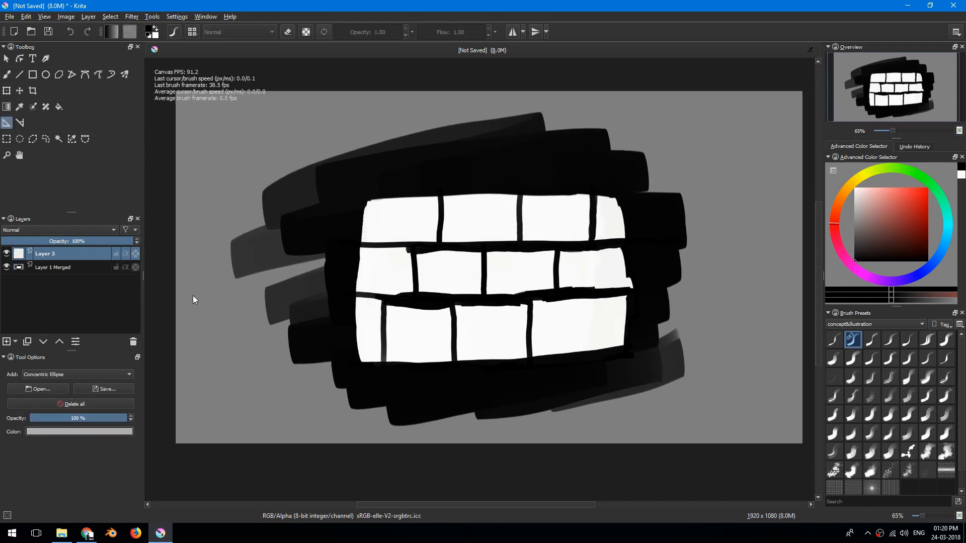
{"action": "left_click", "coordinate": [91, 373]}
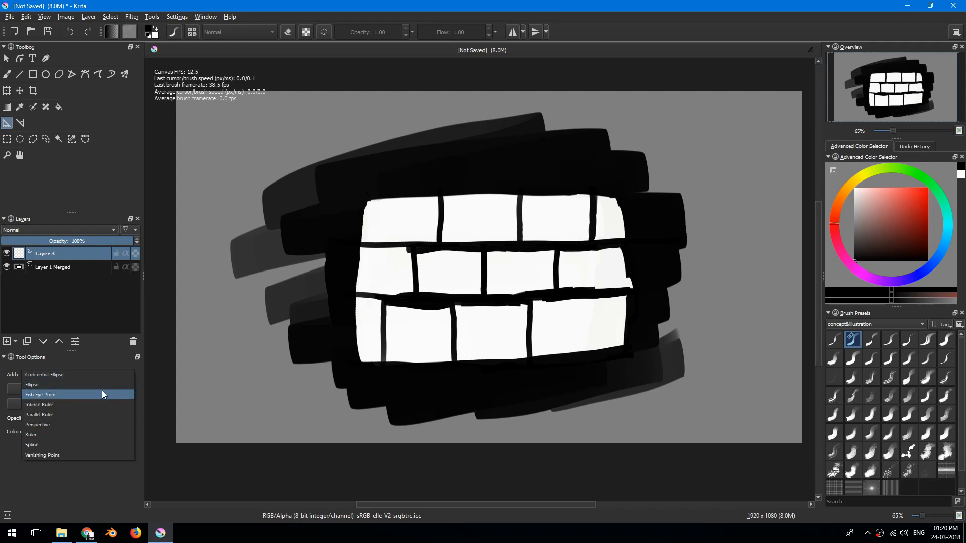
{"action": "left_click", "coordinate": [98, 375]}
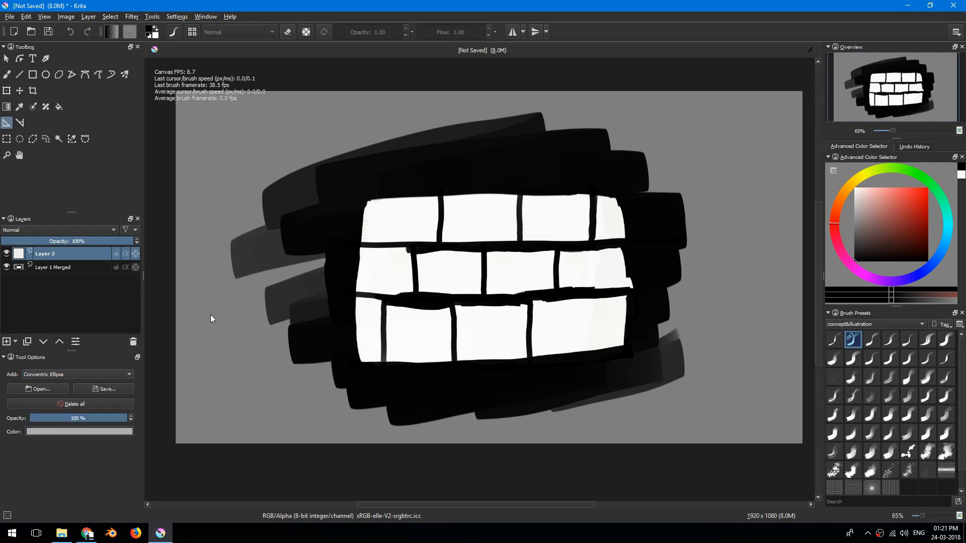
{"action": "left_click", "coordinate": [80, 267]}
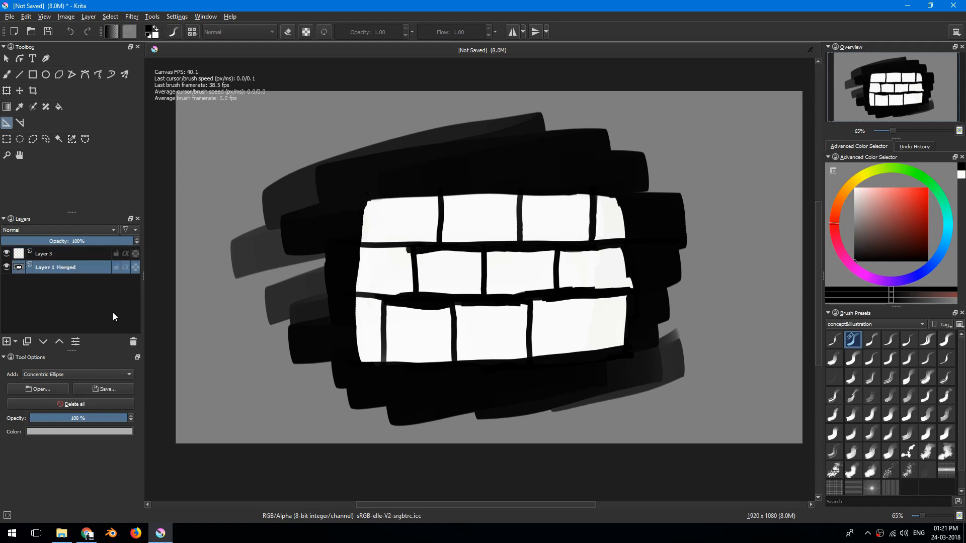
{"action": "left_click", "coordinate": [132, 342]}
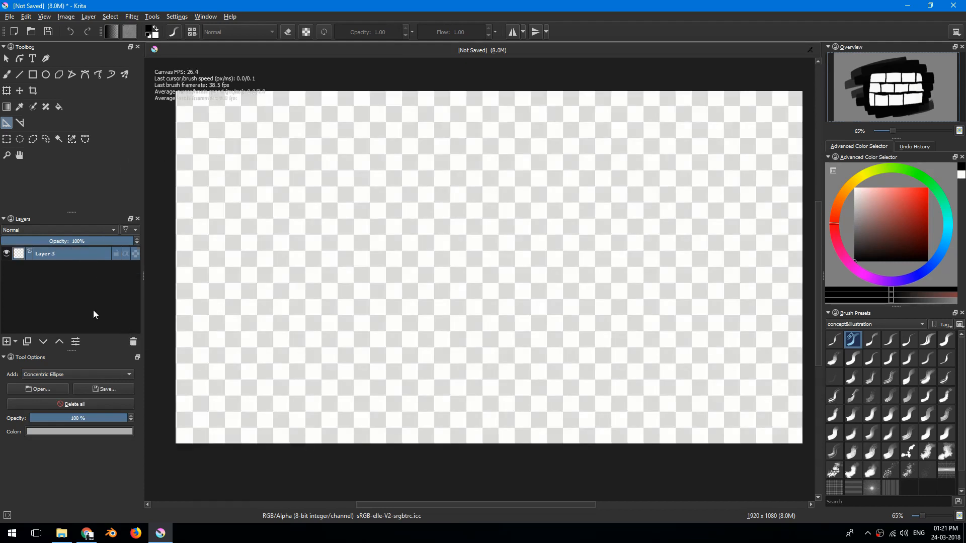
Fill the empty layer with white, undoing the accidental black fill and swapping the foreground and background colors
{"action": "left_click", "coordinate": [59, 107]}
{"action": "left_click", "coordinate": [245, 208]}
{"action": "key", "text": "ctrl+z"}
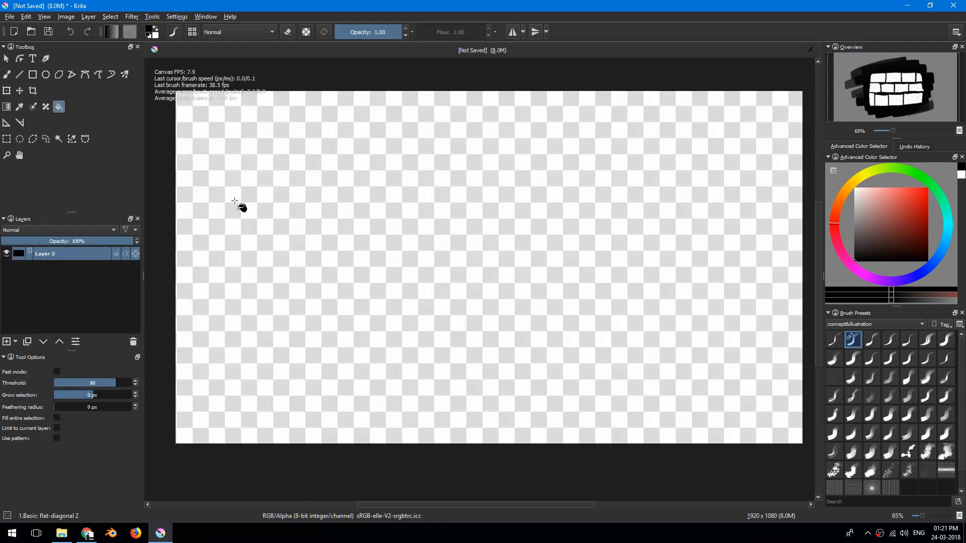
{"action": "key", "text": "x"}
{"action": "left_click", "coordinate": [257, 222]}
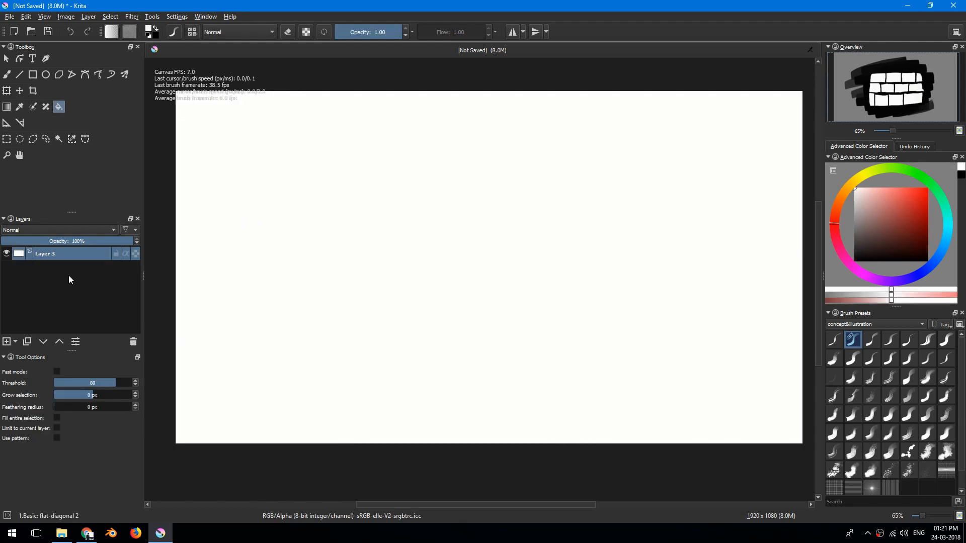
Add another paint layer above the white one, test a black brush stroke on it and undo the stroke
{"action": "left_click", "coordinate": [7, 342]}
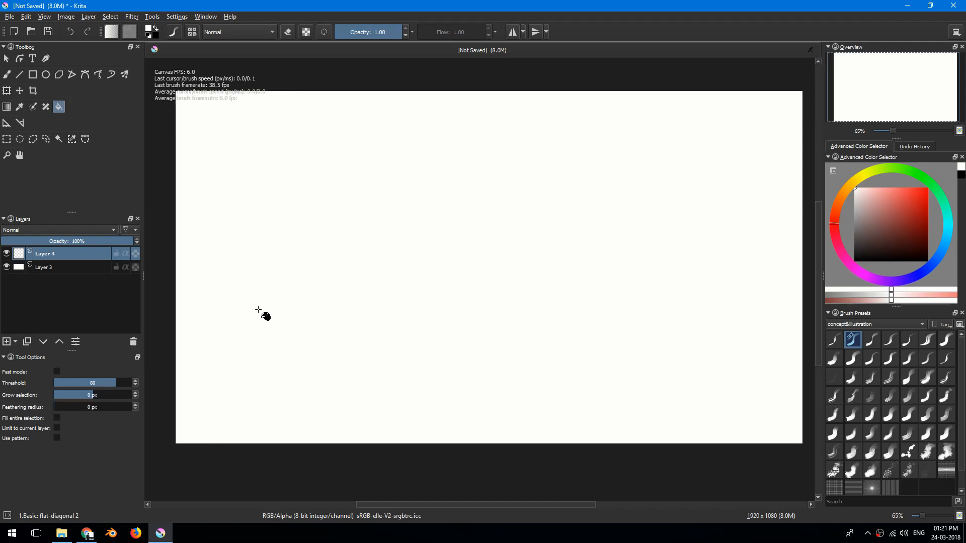
{"action": "key", "text": "b"}
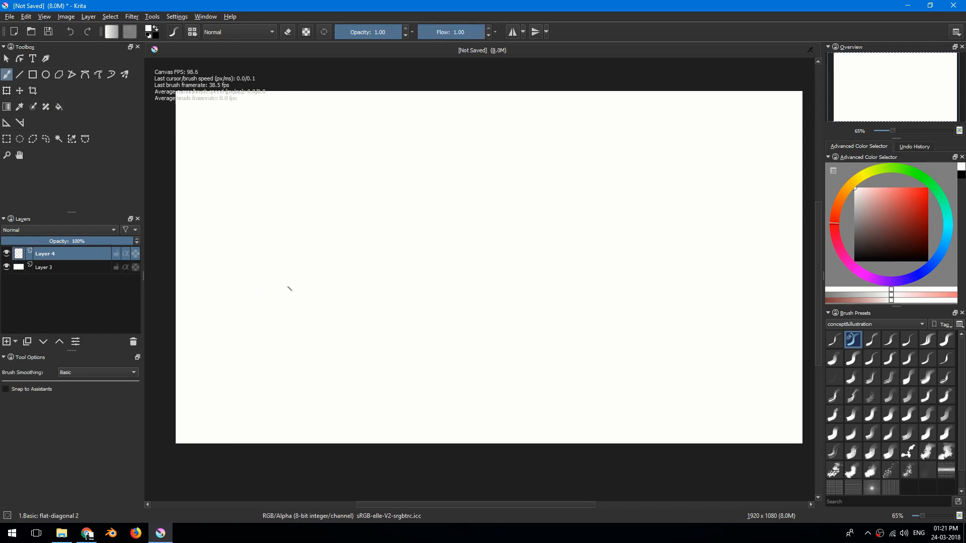
{"action": "key", "text": "x"}
{"action": "mouse_move", "coordinate": [292, 273]}
{"action": "left_mouse_down"}
{"action": "mouse_move", "coordinate": [378, 213]}
{"action": "mouse_move", "coordinate": [406, 246]}
{"action": "mouse_move", "coordinate": [439, 227]}
{"action": "left_mouse_up"}
{"action": "key", "text": "ctrl+z"}
{"action": "left_click_drag", "start_coordinate": [342, 231], "coordinate": [318, 229]}
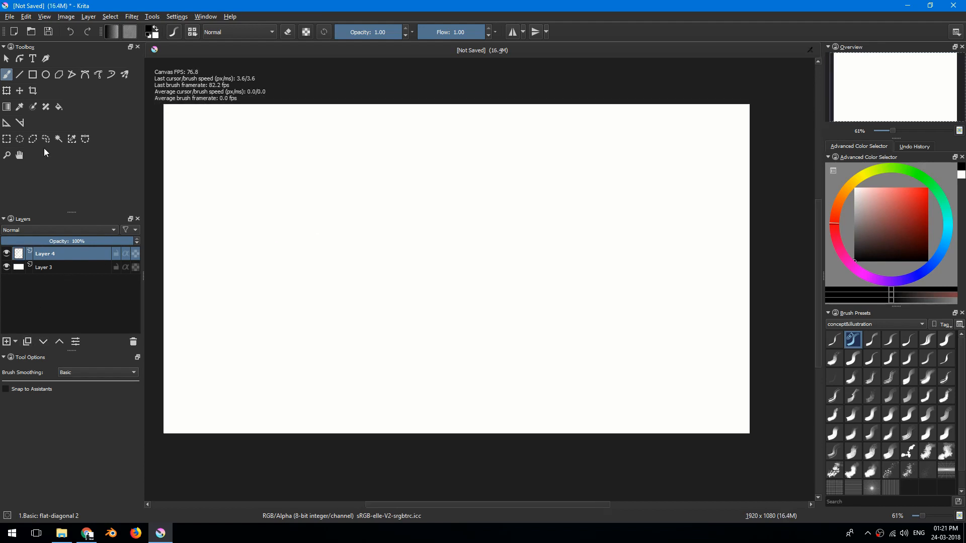
Place a wide Ellipse drawing assistant on the left half of the white canvas
{"action": "left_click", "coordinate": [7, 122]}
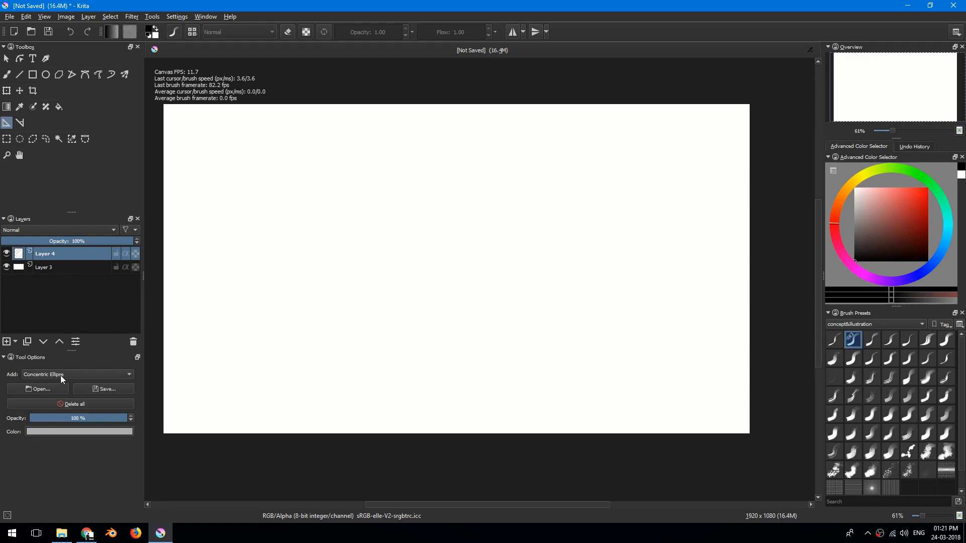
{"action": "left_click", "coordinate": [60, 376]}
{"action": "left_click", "coordinate": [66, 383]}
{"action": "left_click", "coordinate": [237, 236]}
{"action": "left_click", "coordinate": [504, 241]}
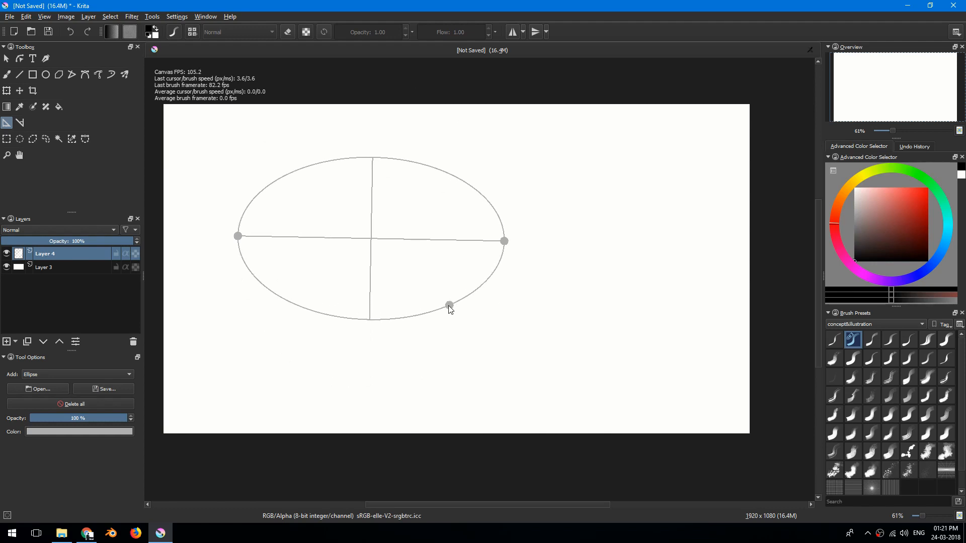
{"action": "left_click", "coordinate": [447, 304]}
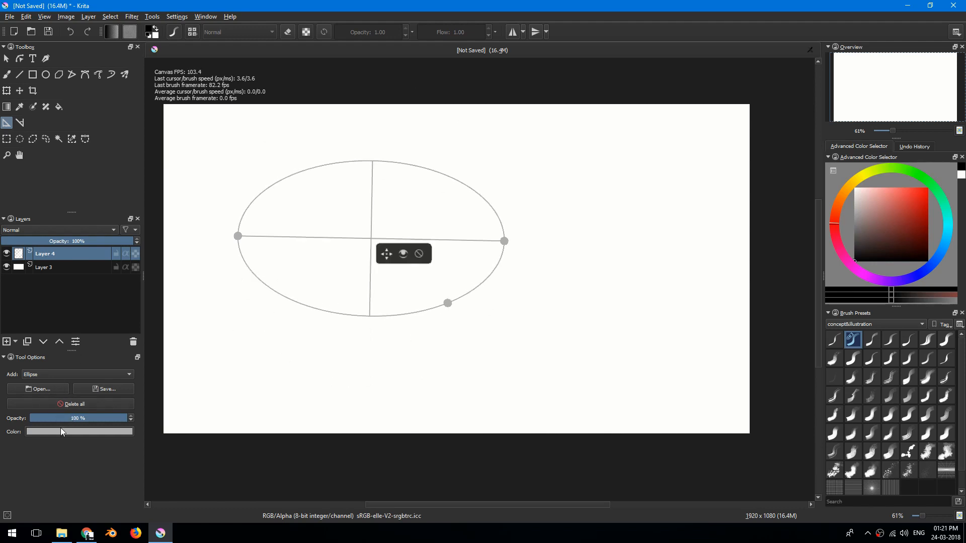
Set the drawing assistants' color to dark red #aa0000 and their opacity to 59%
{"action": "mouse_move", "coordinate": [115, 418]}
{"action": "left_mouse_down"}
{"action": "mouse_move", "coordinate": [74, 424]}
{"action": "mouse_move", "coordinate": [114, 435]}
{"action": "left_mouse_up"}
{"action": "left_click", "coordinate": [101, 431]}
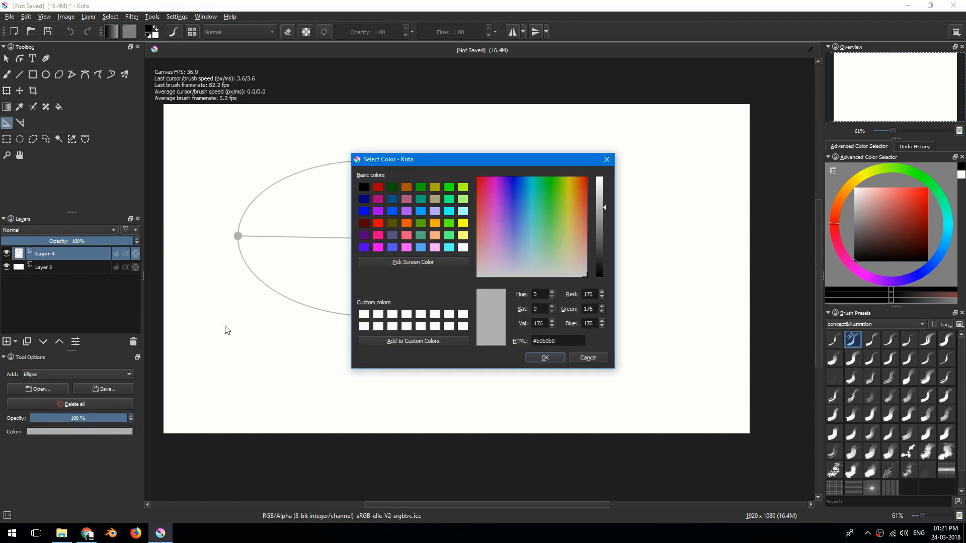
{"action": "left_click_drag", "start_coordinate": [491, 227], "coordinate": [511, 185]}
{"action": "left_click", "coordinate": [379, 187]}
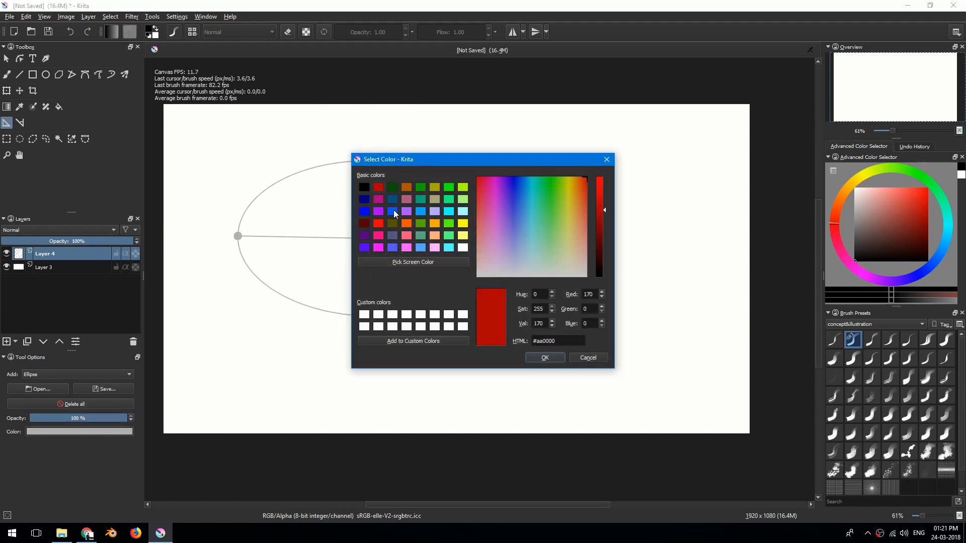
{"action": "left_click", "coordinate": [545, 358]}
{"action": "left_click_drag", "start_coordinate": [120, 421], "coordinate": [87, 423]}
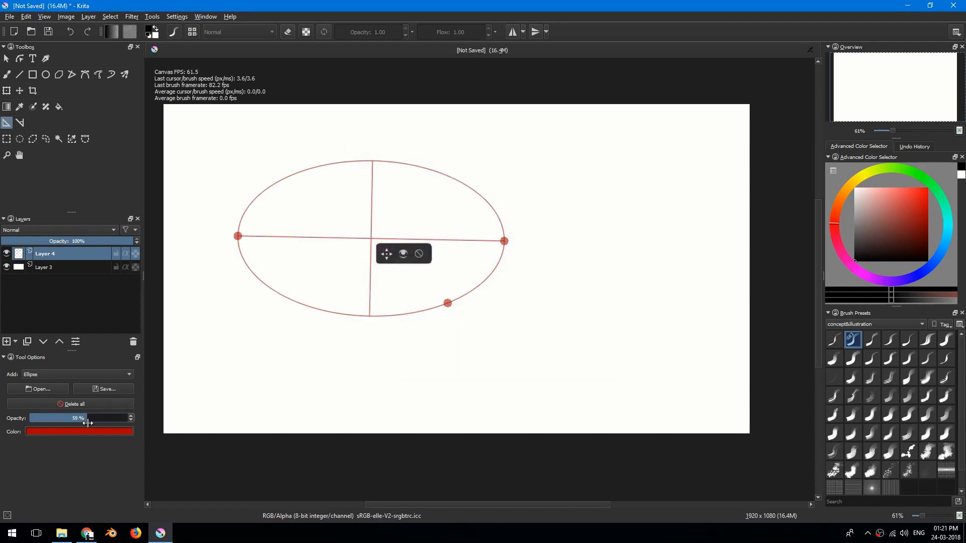
Place an Infinite Ruler assistant diagonally from below the ellipse toward the canvas's upper right and shift it slightly upward
{"action": "left_click", "coordinate": [97, 375]}
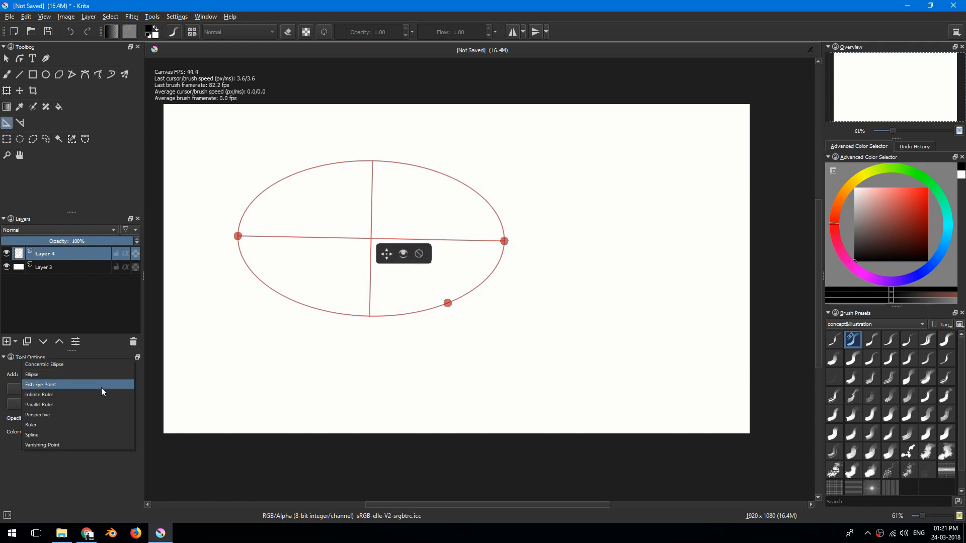
{"action": "left_click", "coordinate": [102, 397]}
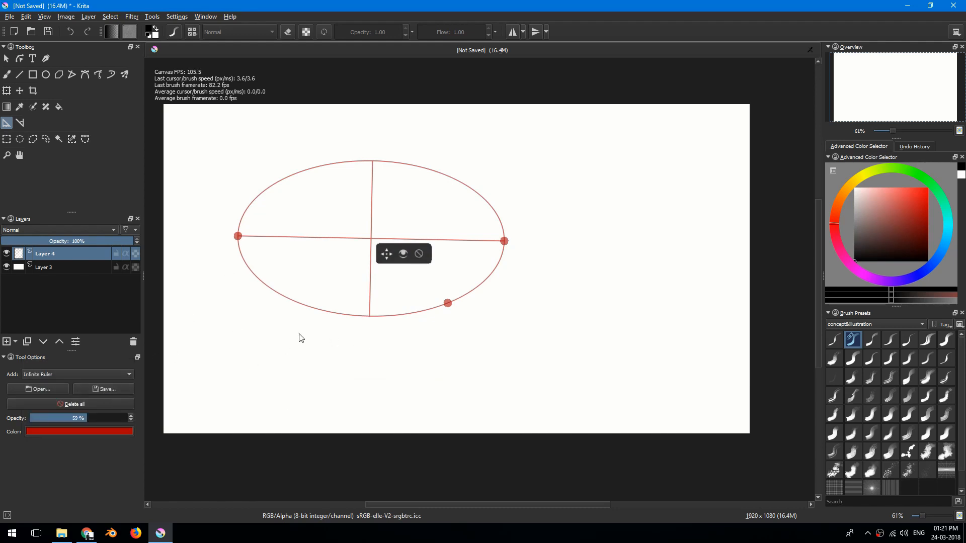
{"action": "left_click_drag", "start_coordinate": [413, 405], "coordinate": [691, 208]}
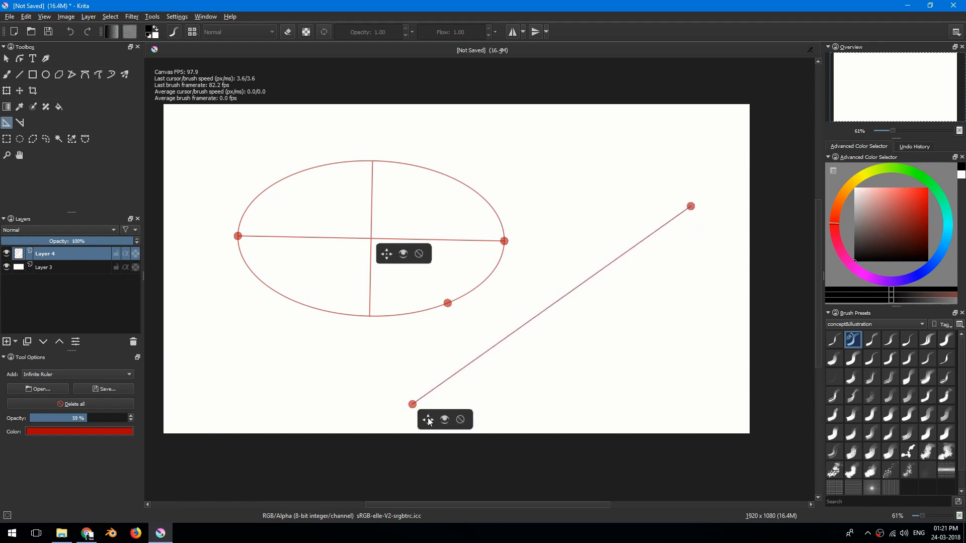
{"action": "left_click_drag", "start_coordinate": [429, 422], "coordinate": [429, 401]}
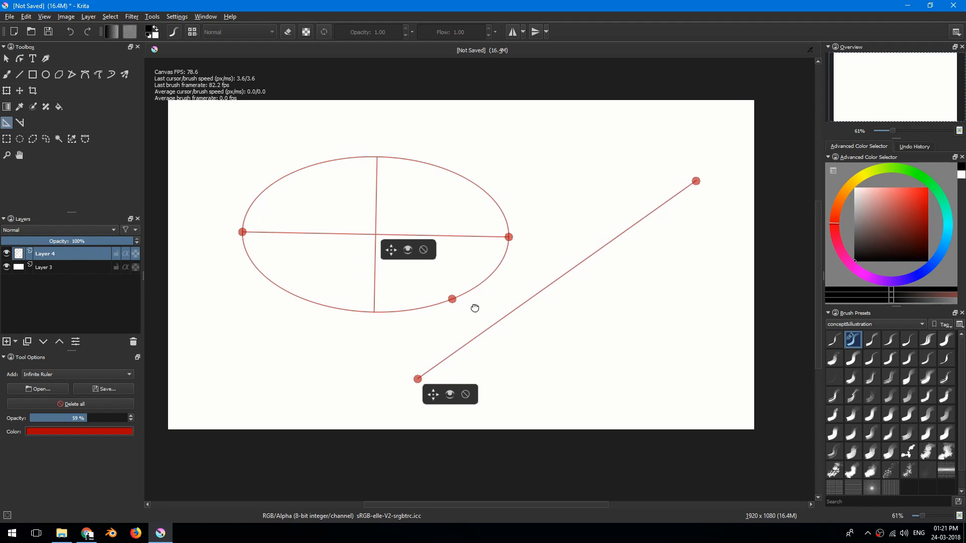
{"action": "left_click_drag", "start_coordinate": [470, 306], "coordinate": [487, 287]}
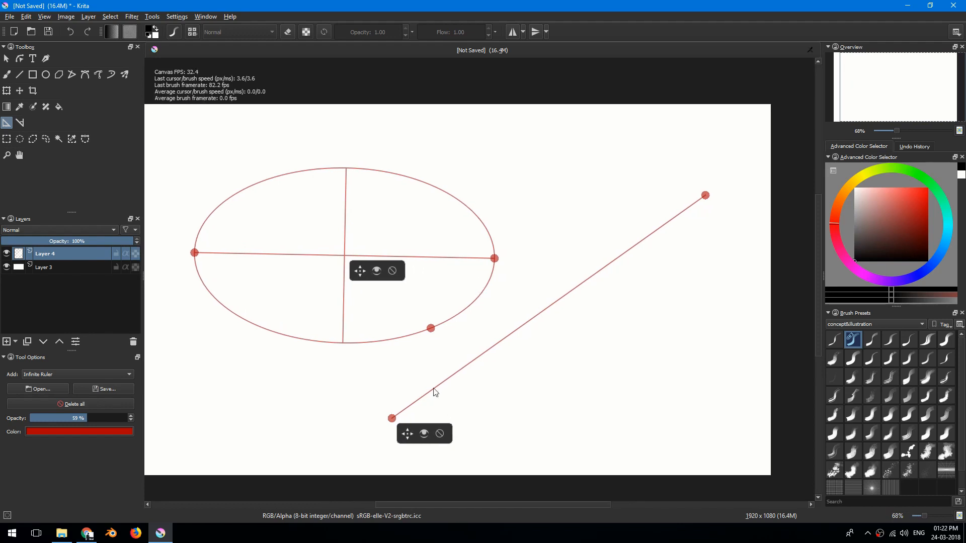
{"action": "left_click_drag", "start_coordinate": [410, 436], "coordinate": [432, 414]}
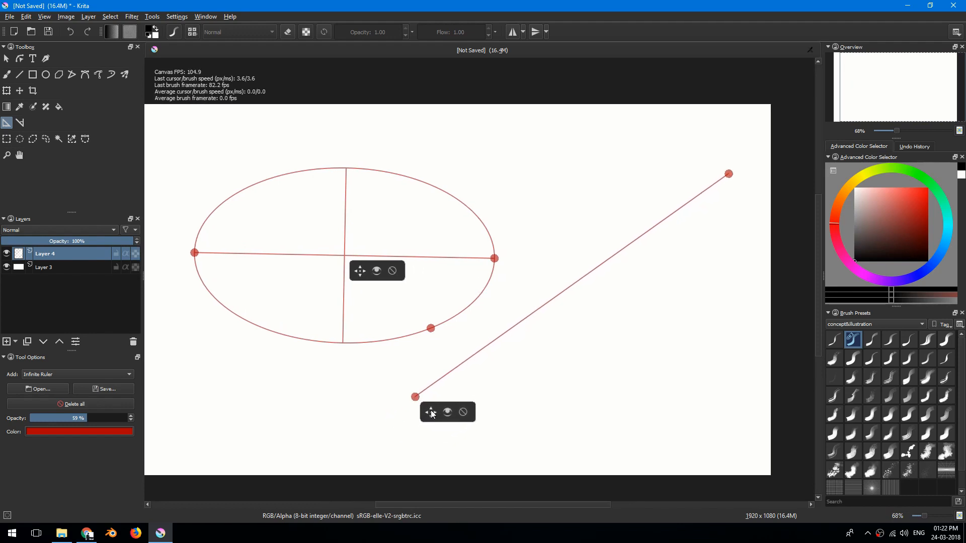
{"action": "left_click_drag", "start_coordinate": [438, 342], "coordinate": [475, 320]}
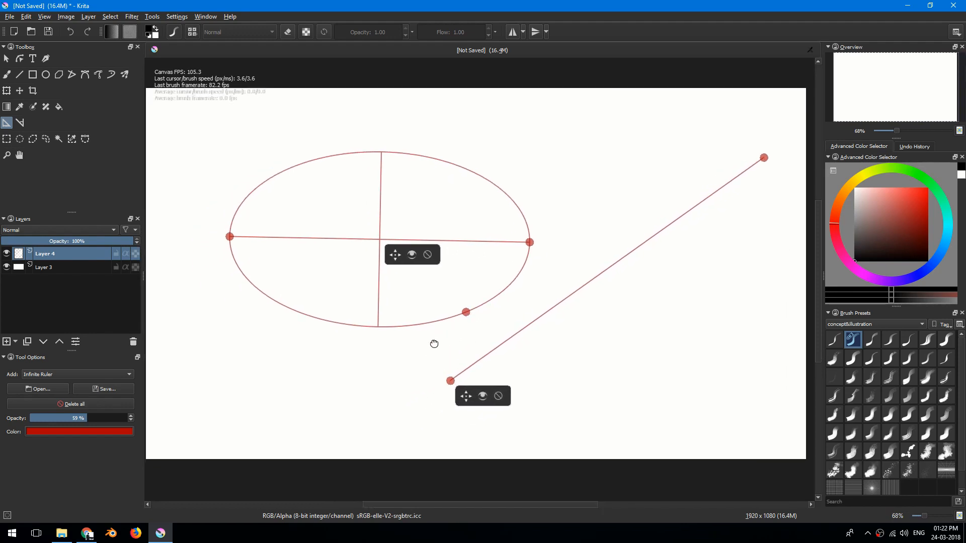
{"action": "left_click_drag", "start_coordinate": [434, 344], "coordinate": [462, 345]}
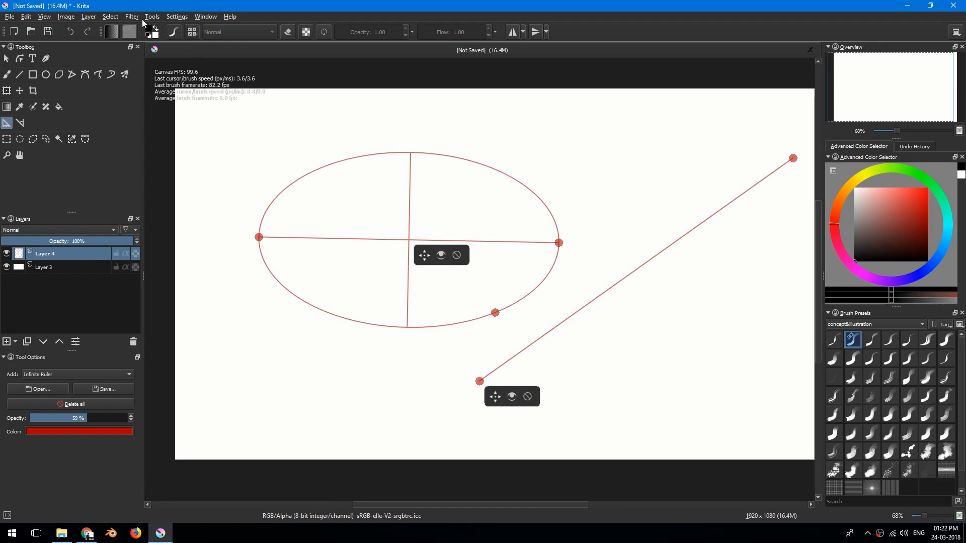
{"action": "left_click", "coordinate": [199, 16]}
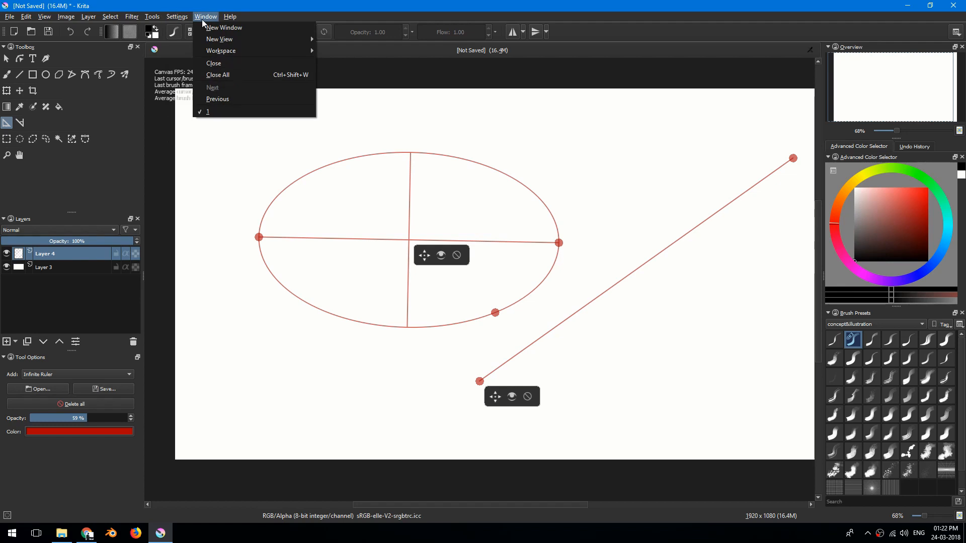
{"action": "mouse_move", "coordinate": [154, 17]}
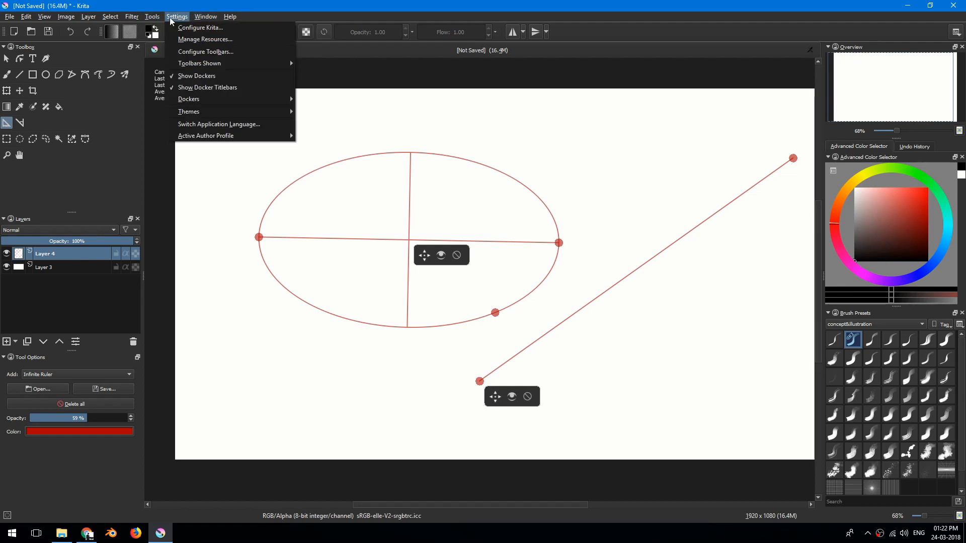
Switch the interface theme to Krita dark and back to Krita darker
{"action": "mouse_move", "coordinate": [222, 111]}
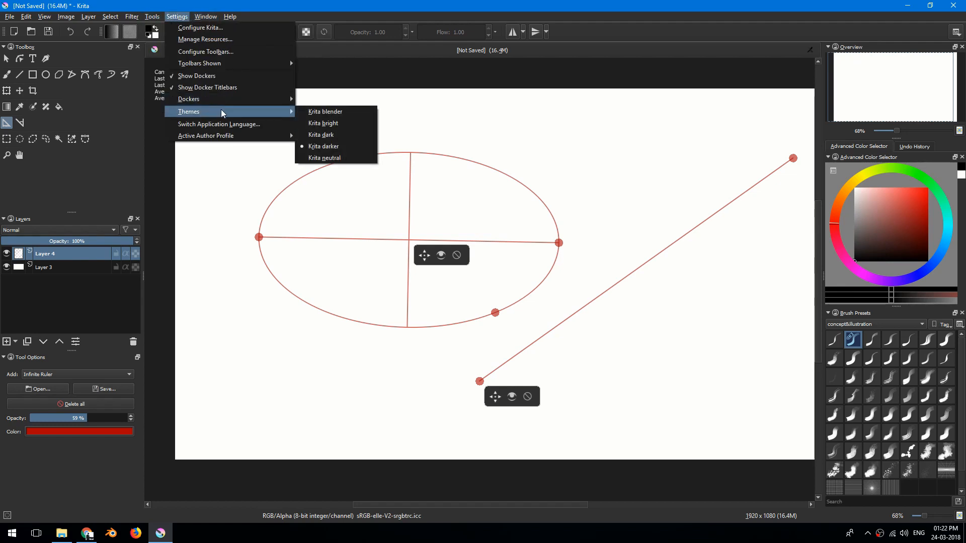
{"action": "left_click", "coordinate": [303, 135]}
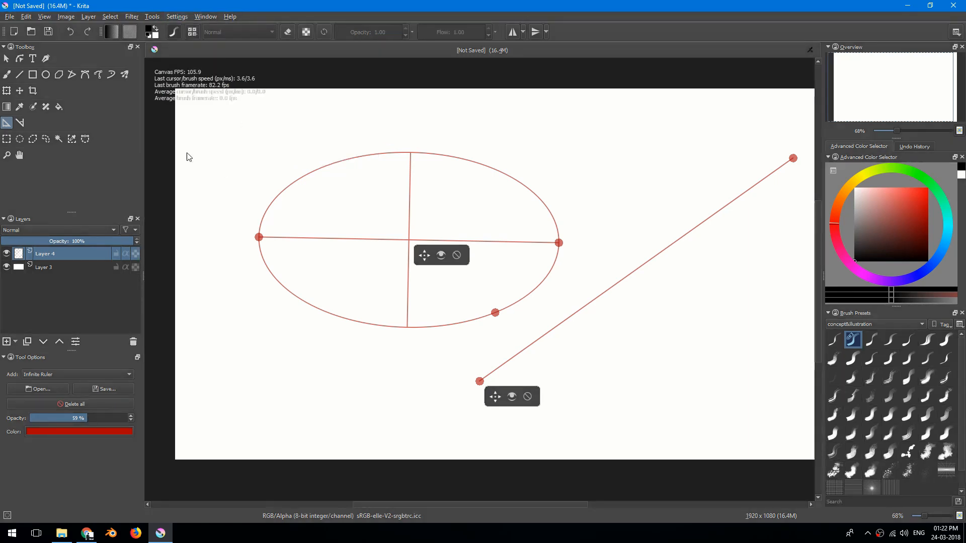
{"action": "left_click", "coordinate": [159, 17]}
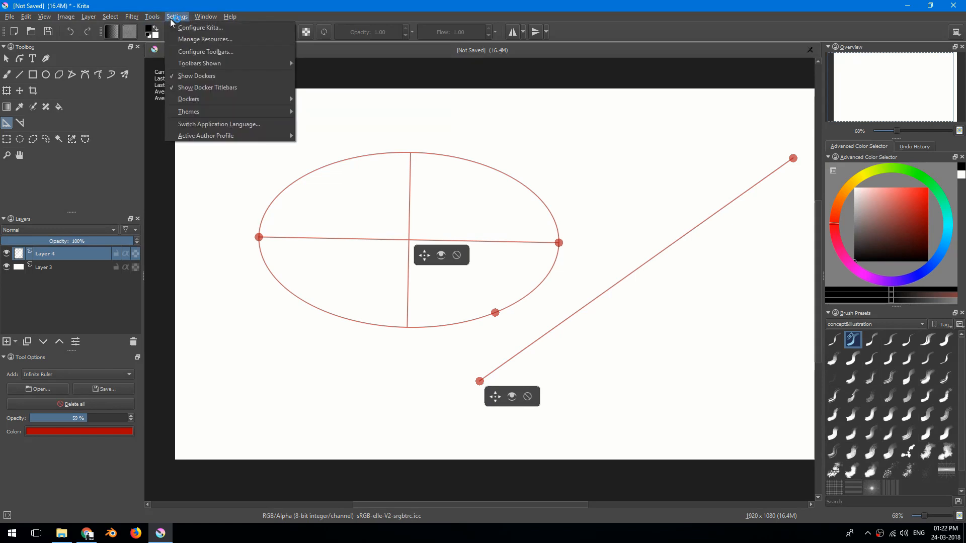
{"action": "mouse_move", "coordinate": [197, 112]}
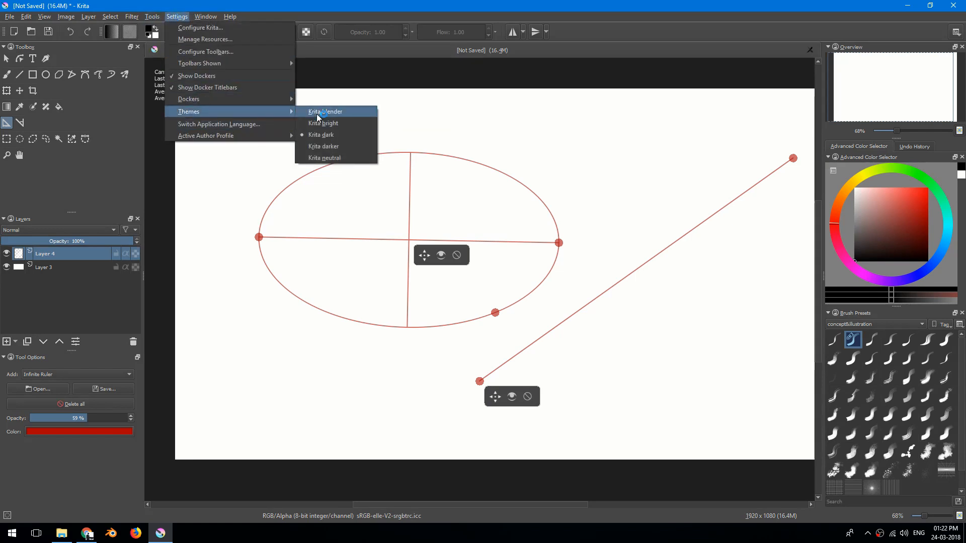
{"action": "left_click", "coordinate": [319, 148]}
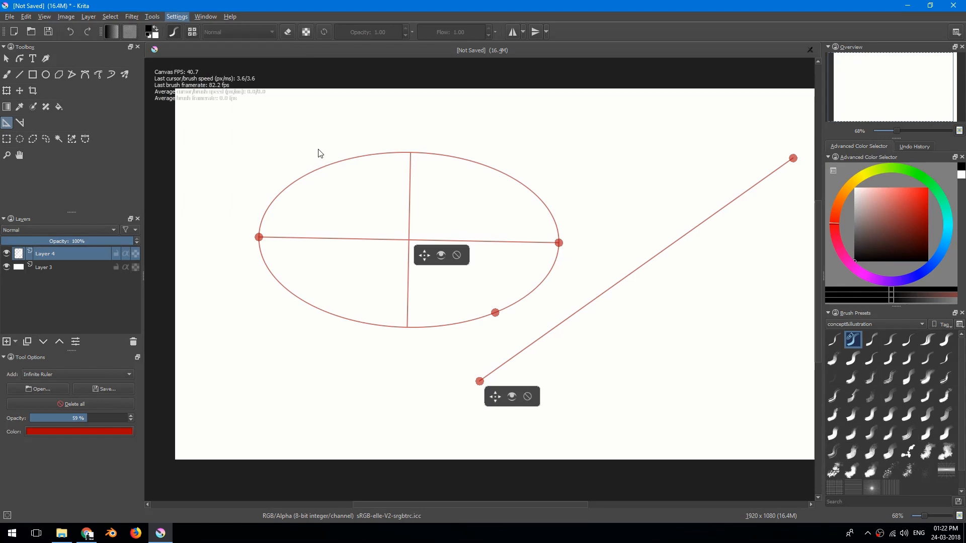
{"action": "scroll", "coordinate": [420, 272], "scroll_direction": "down", "scroll_amount": 2}
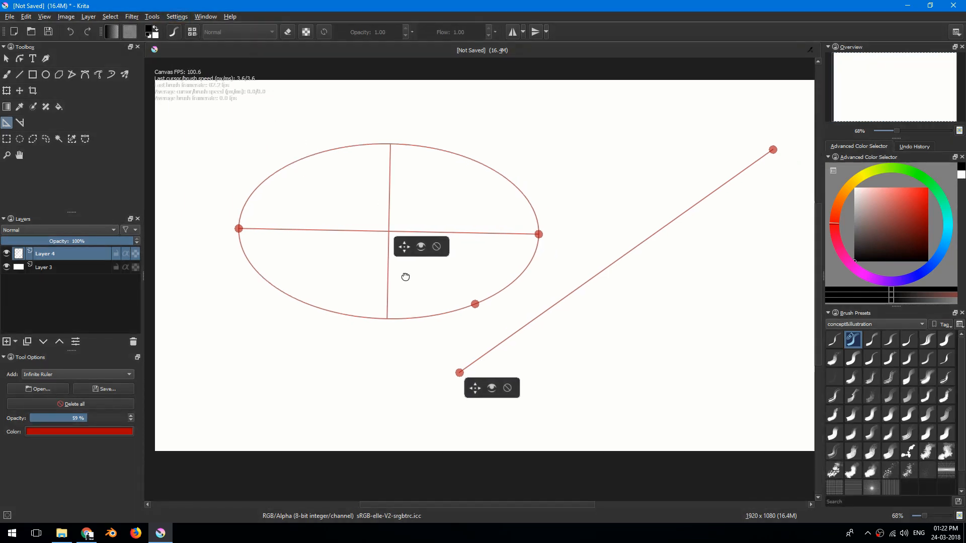
{"action": "scroll", "coordinate": [411, 270], "scroll_direction": "up", "scroll_amount": 1}
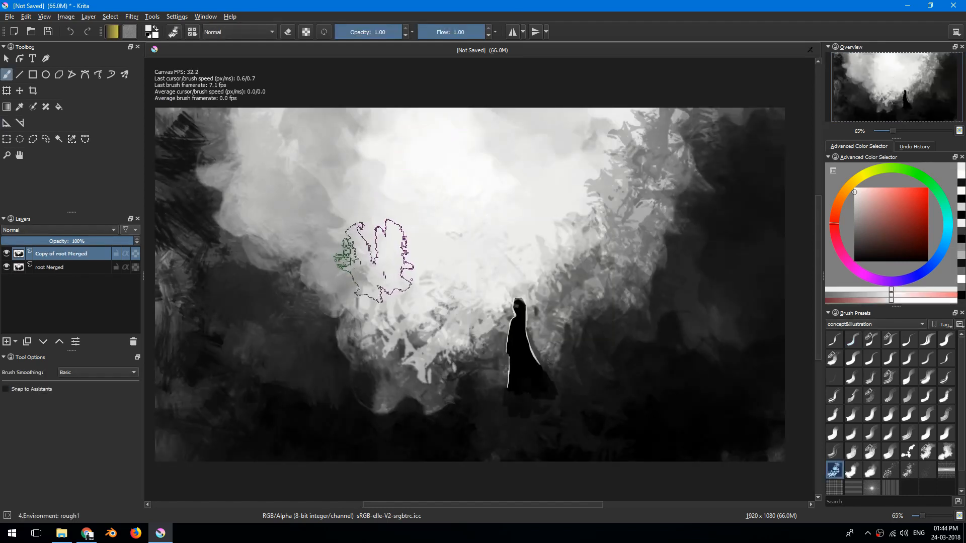
Start a Gradient Map filter on the Copy of root Merged layer and choose the black, blue, orange and white gradient
{"action": "left_click_drag", "start_coordinate": [365, 268], "coordinate": [371, 266]}
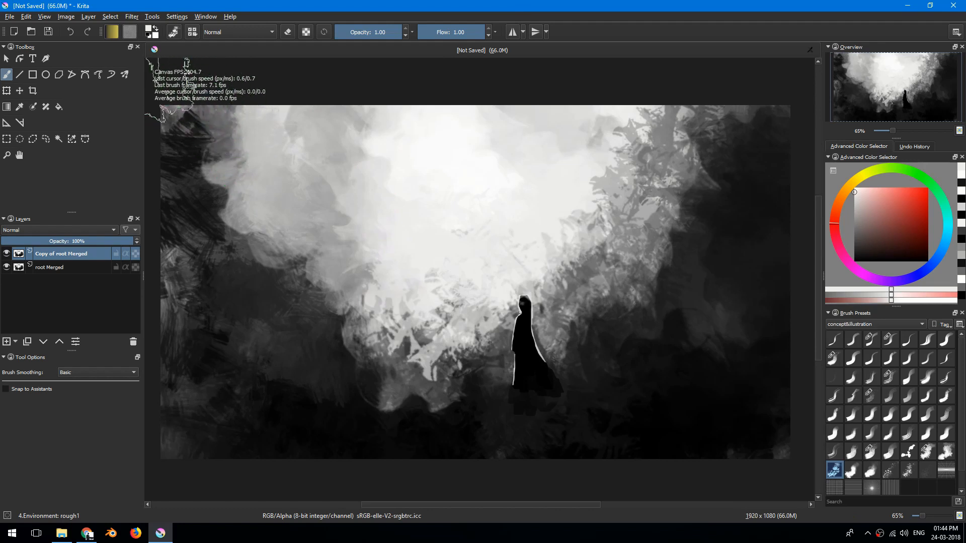
{"action": "left_click", "coordinate": [131, 17]}
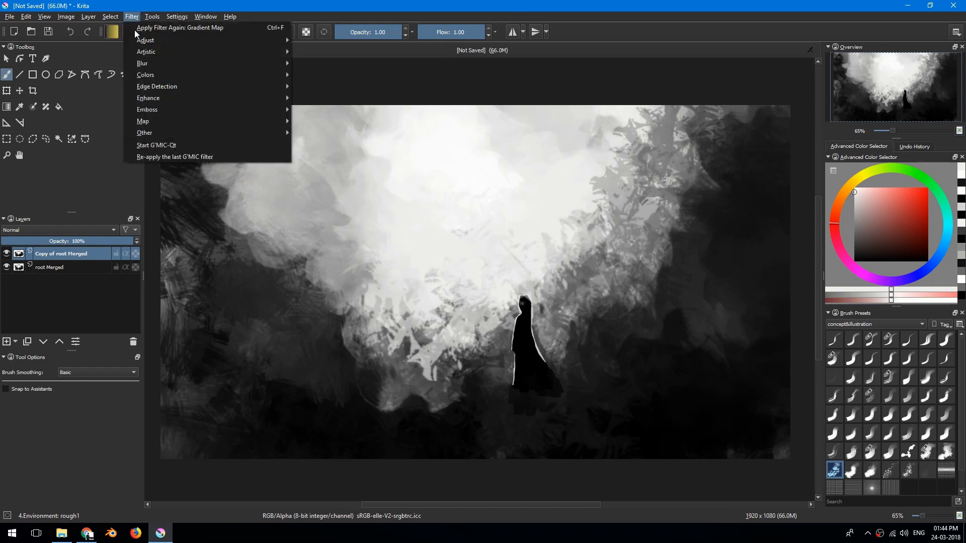
{"action": "mouse_move", "coordinate": [206, 121]}
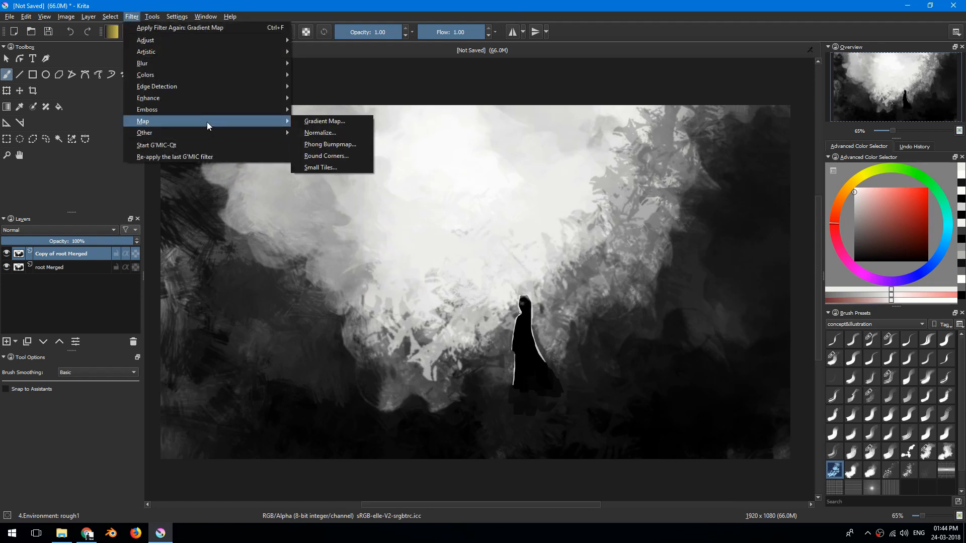
{"action": "left_click", "coordinate": [320, 124]}
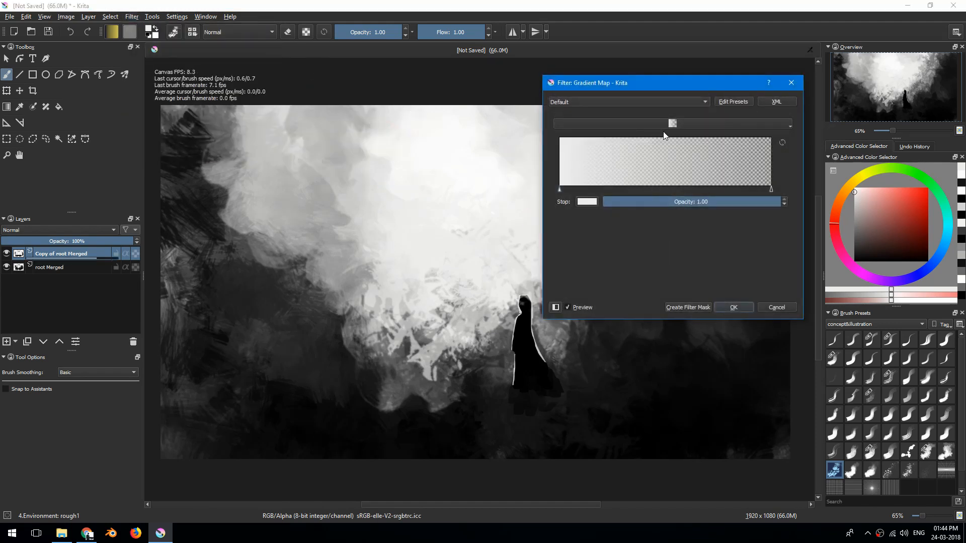
{"action": "left_click", "coordinate": [672, 122]}
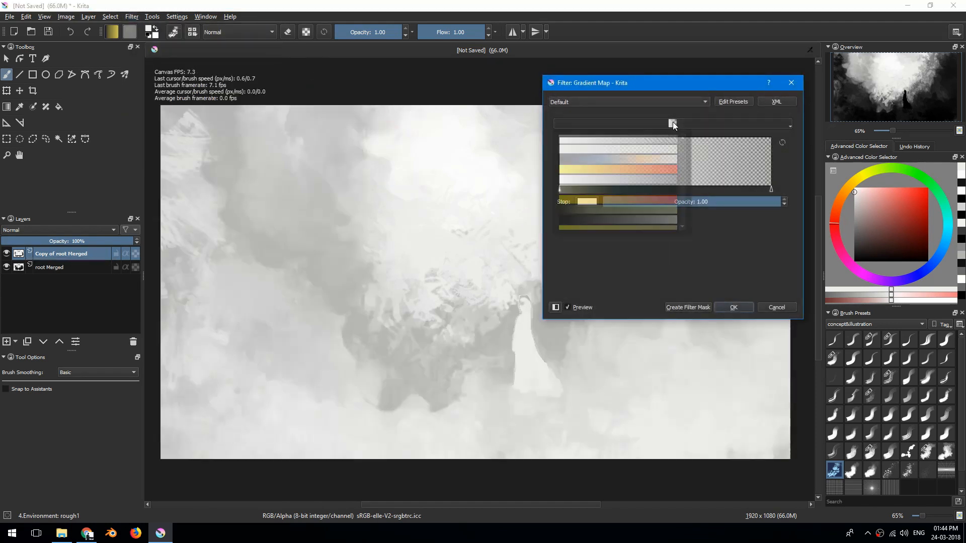
{"action": "left_click", "coordinate": [660, 159]}
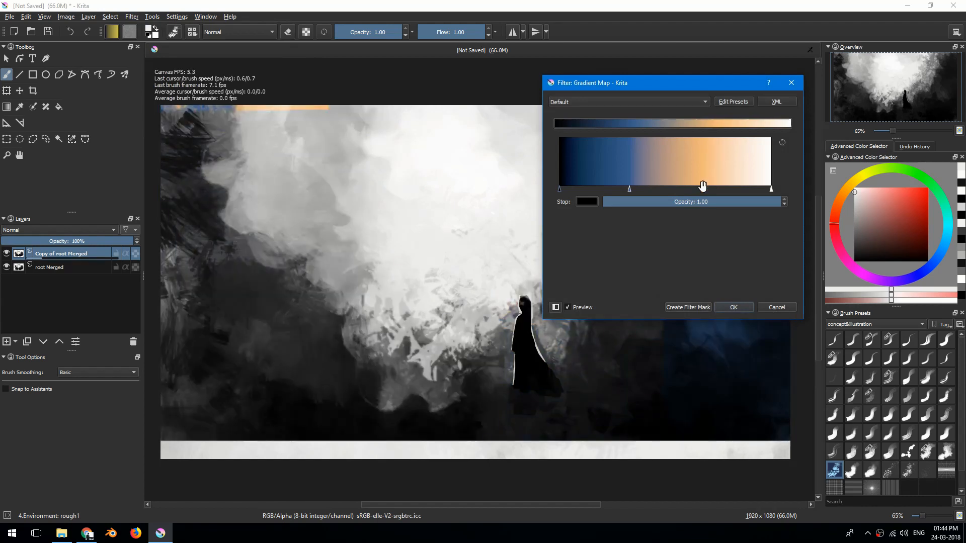
Lower the gradient's black stop opacity to 0.22, flipping the gradient and flipping it back along the way
{"action": "left_click_drag", "start_coordinate": [774, 199], "coordinate": [691, 201]}
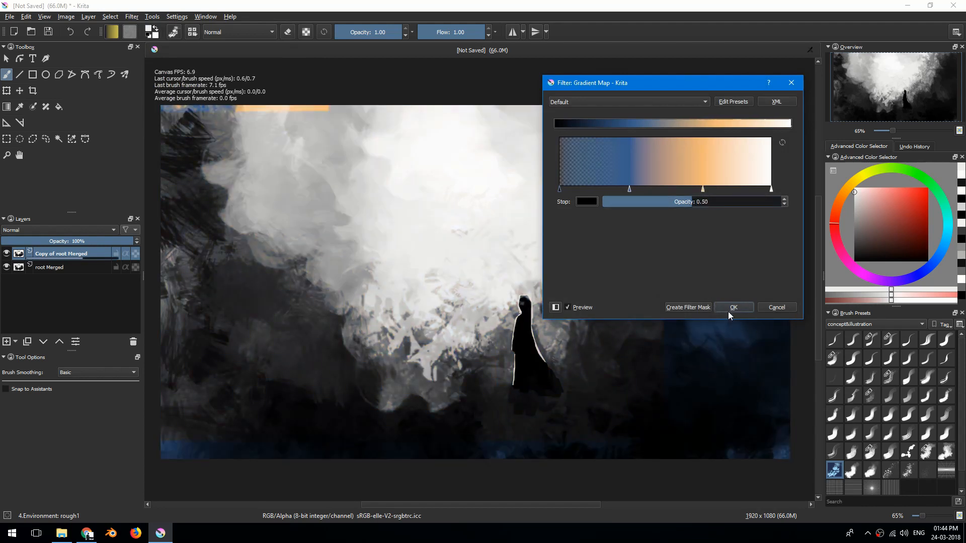
{"action": "left_click_drag", "start_coordinate": [685, 202], "coordinate": [631, 206]}
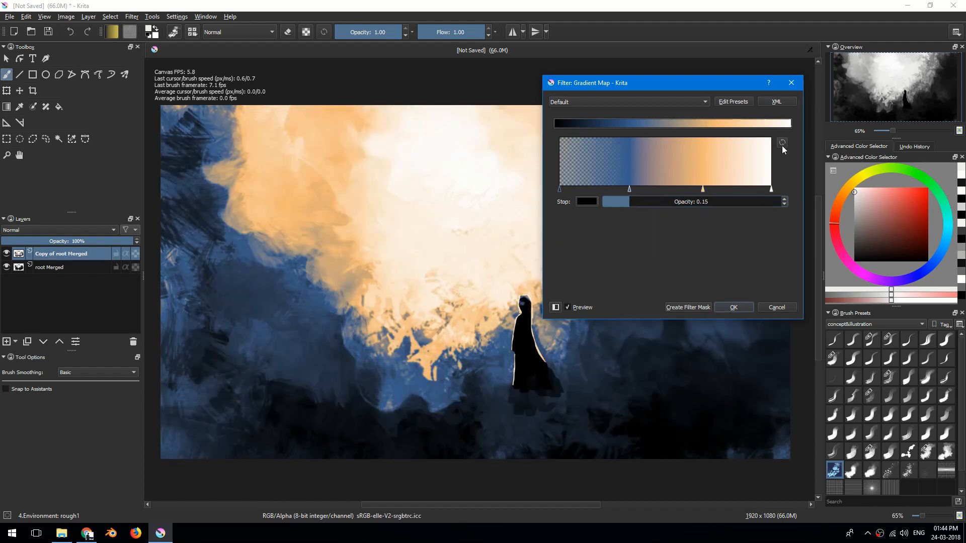
{"action": "left_click", "coordinate": [781, 144]}
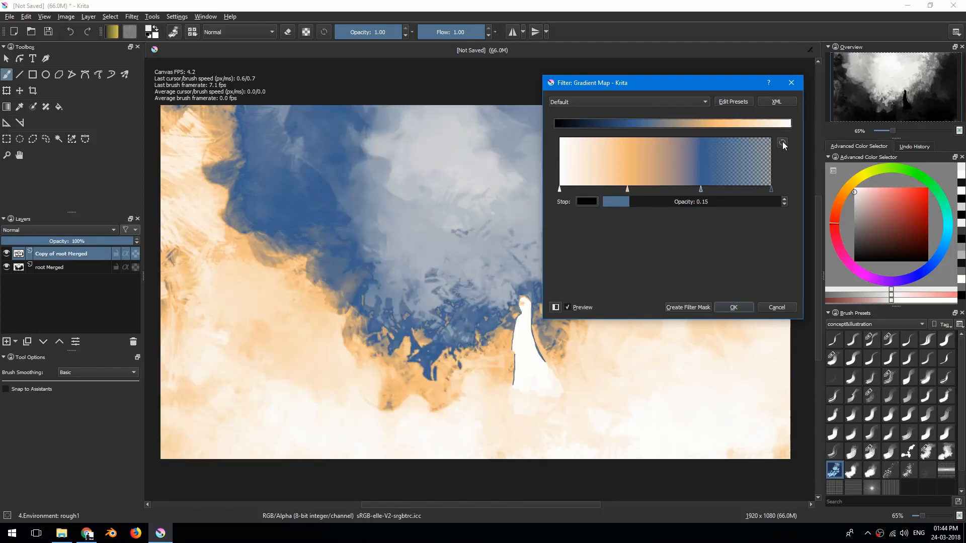
{"action": "left_click", "coordinate": [782, 143]}
{"action": "mouse_move", "coordinate": [635, 202]}
{"action": "left_mouse_down"}
{"action": "mouse_move", "coordinate": [685, 202]}
{"action": "mouse_move", "coordinate": [644, 204]}
{"action": "left_mouse_up"}
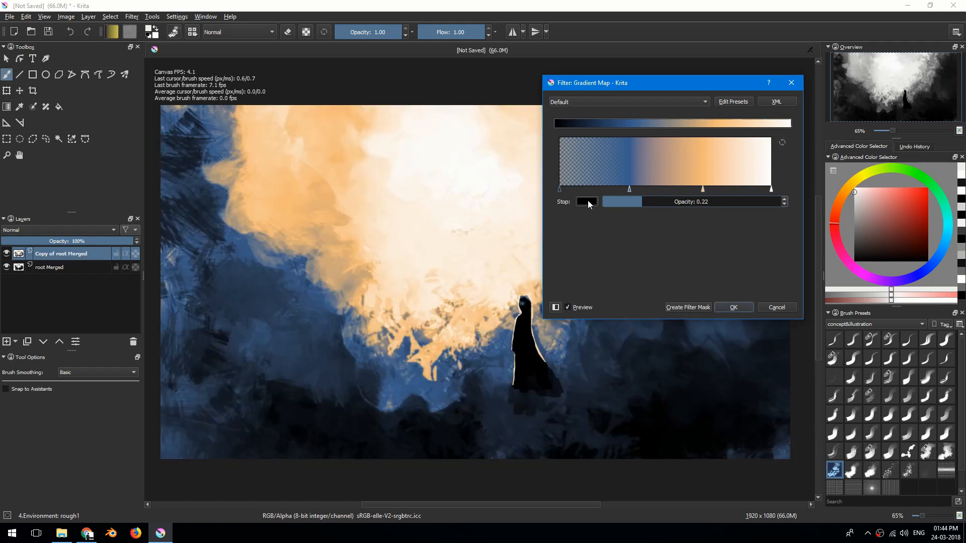
Change the color of the gradient's black stop to a muted reddish brown
{"action": "left_click", "coordinate": [587, 201]}
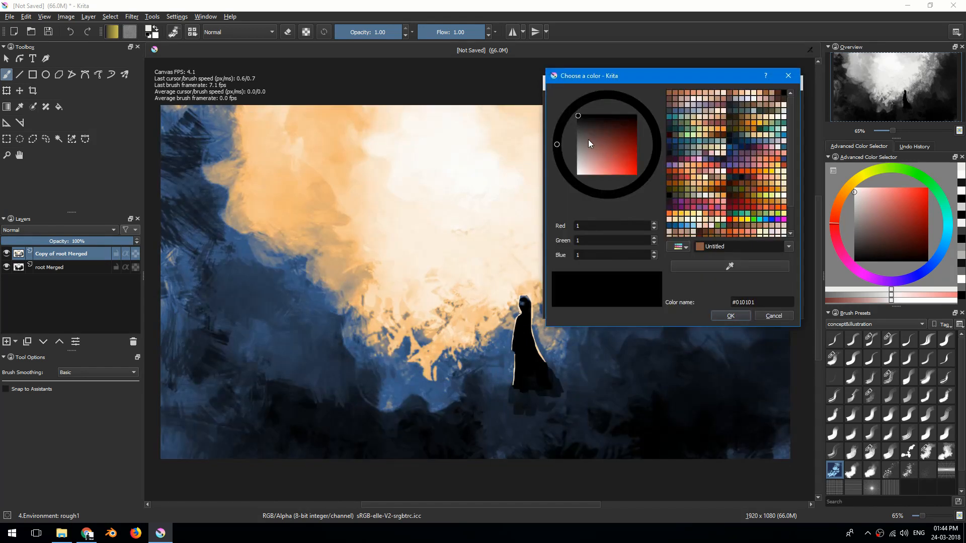
{"action": "left_click", "coordinate": [588, 140]}
{"action": "left_click", "coordinate": [731, 317]}
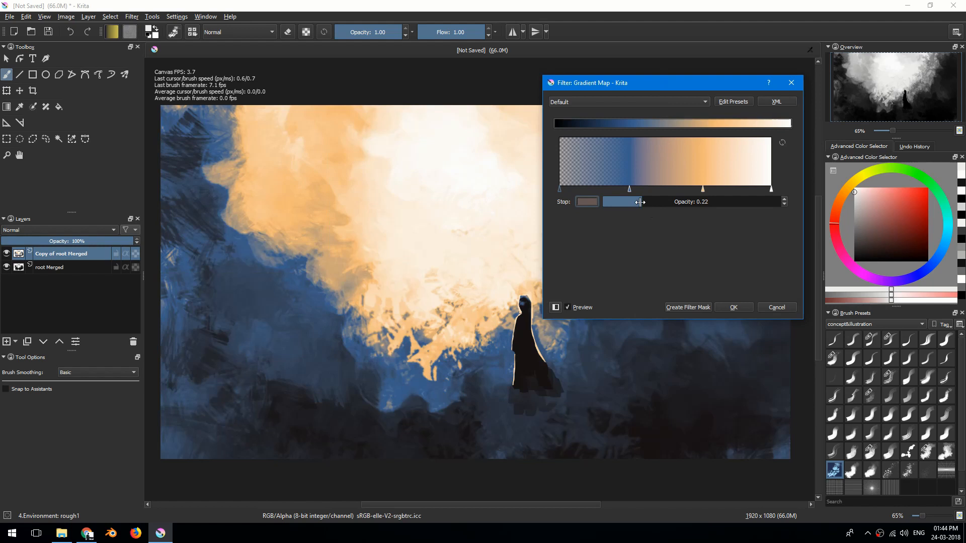
{"action": "left_click", "coordinate": [591, 202]}
{"action": "left_click", "coordinate": [575, 146]}
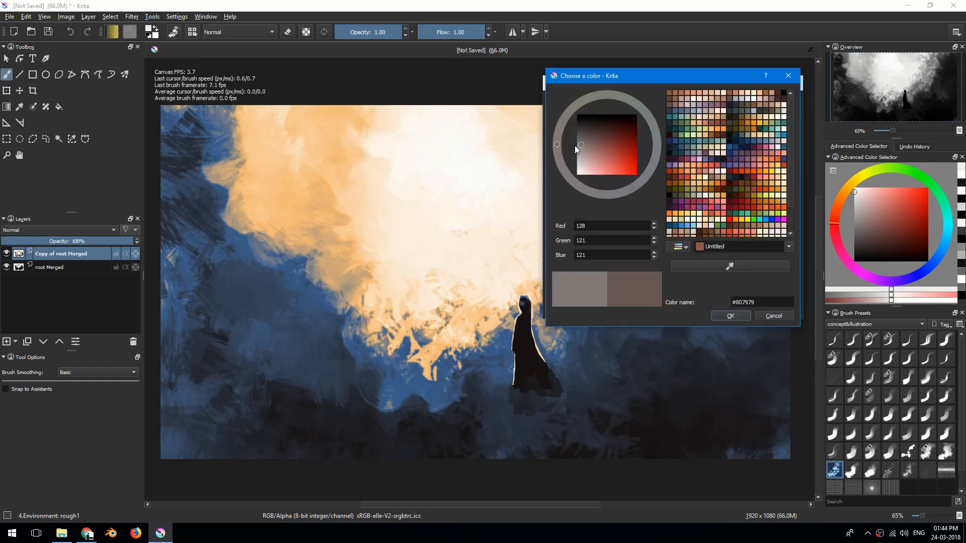
{"action": "left_click", "coordinate": [581, 149]}
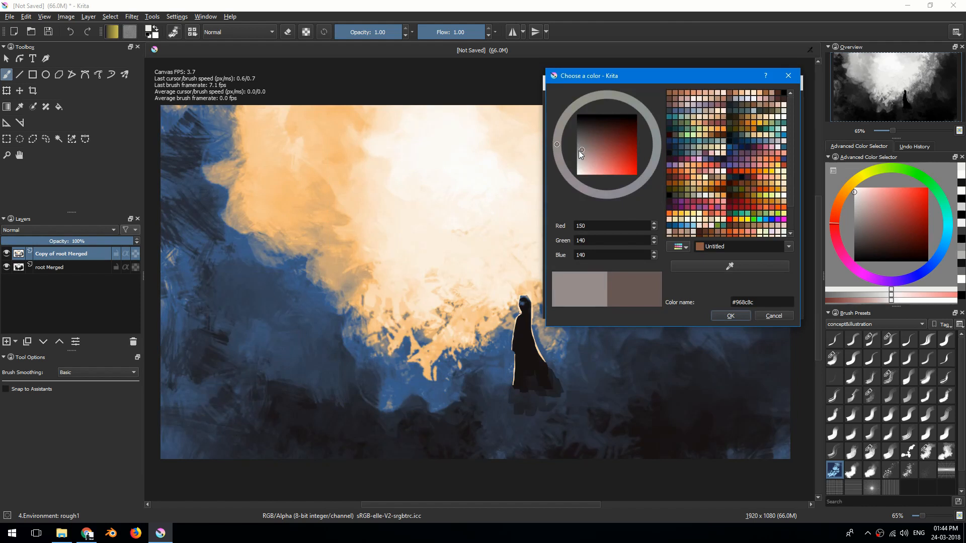
{"action": "left_click", "coordinate": [776, 316]}
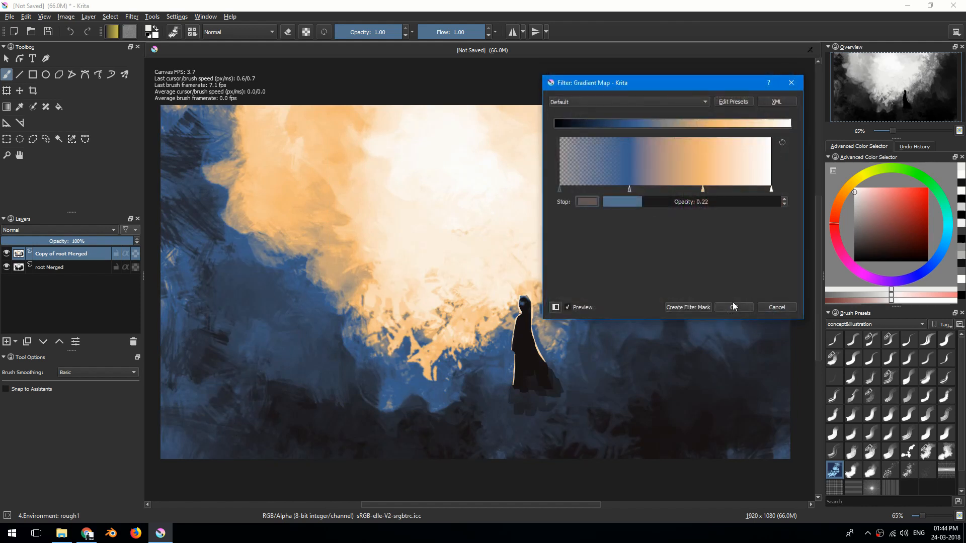
Apply the blue and orange gradient map to the painting
{"action": "left_click", "coordinate": [733, 307]}
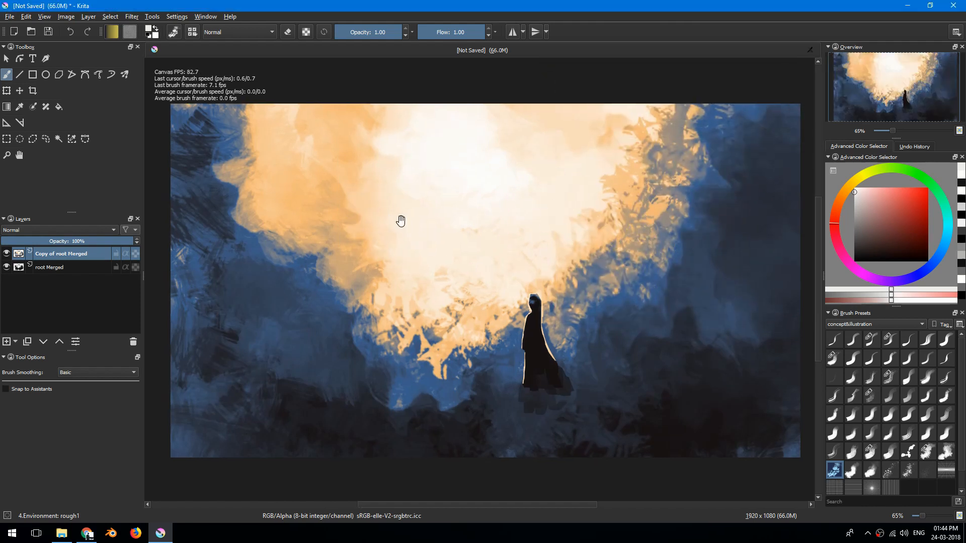
{"action": "left_click_drag", "start_coordinate": [326, 277], "coordinate": [329, 253]}
Show the Comics Manager docker and close it again, keeping the program window maximized
{"action": "left_click", "coordinate": [176, 17]}
{"action": "mouse_move", "coordinate": [216, 101]}
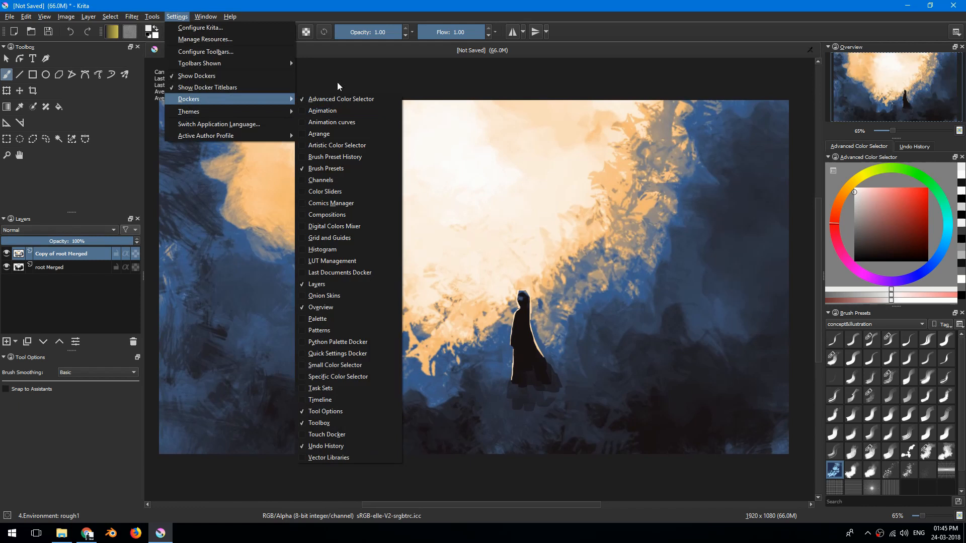
{"action": "left_click", "coordinate": [306, 204]}
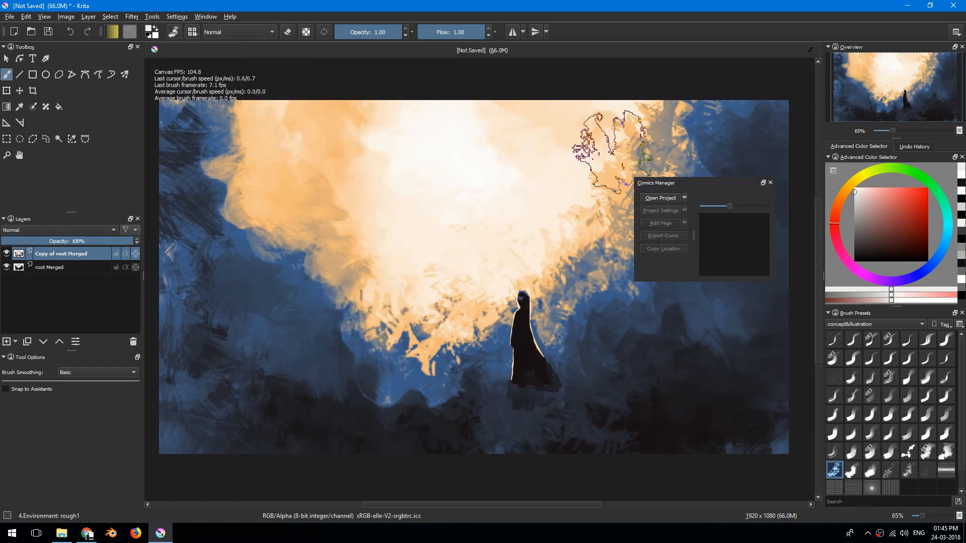
{"action": "left_click", "coordinate": [770, 183]}
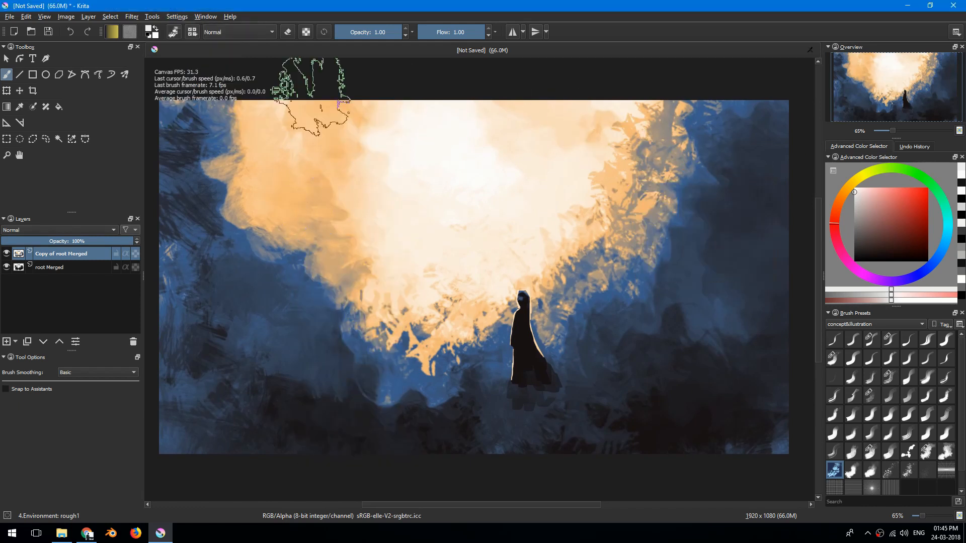
{"action": "double_click", "coordinate": [150, 13]}
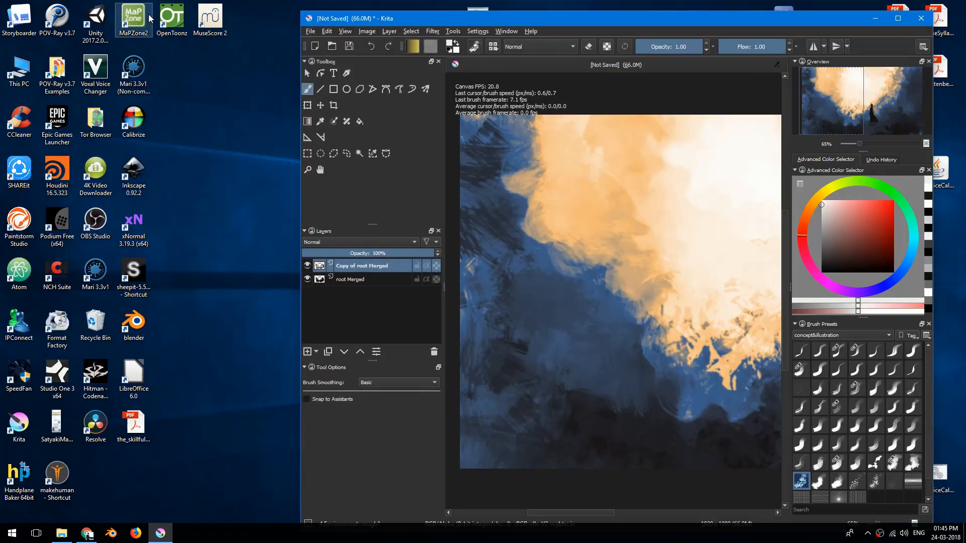
{"action": "left_click", "coordinate": [898, 20]}
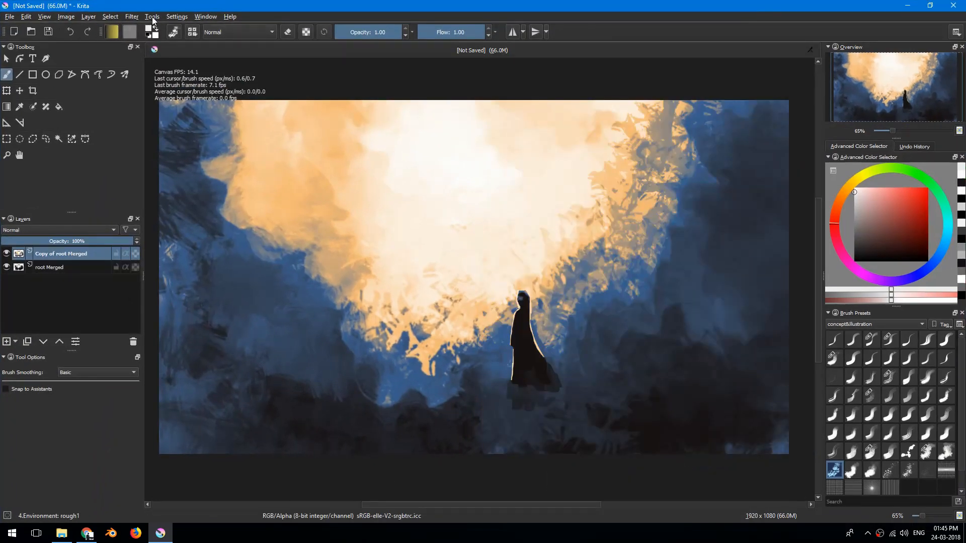
Show the Vector Libraries docker and place Yelling Balloon 1 from Pepper & Carrot Speech Bubbles beside the cloaked figure's head
{"action": "left_click", "coordinate": [151, 17]}
{"action": "mouse_move", "coordinate": [229, 105]}
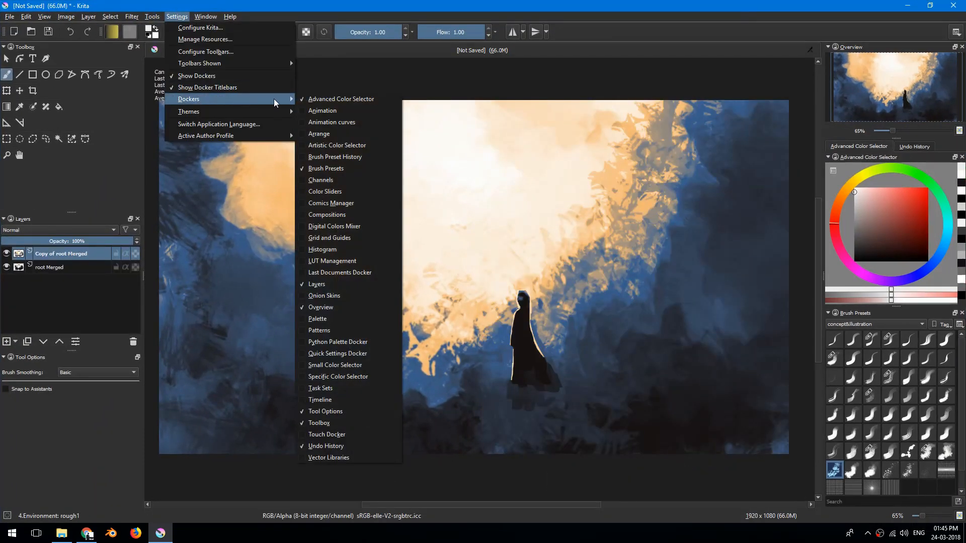
{"action": "left_click", "coordinate": [303, 458]}
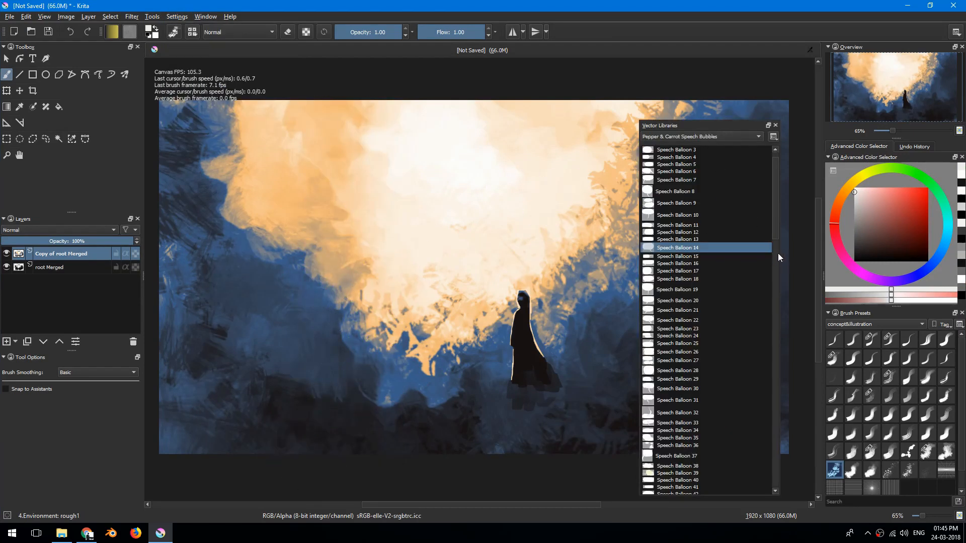
{"action": "left_click_drag", "start_coordinate": [774, 241], "coordinate": [774, 361]}
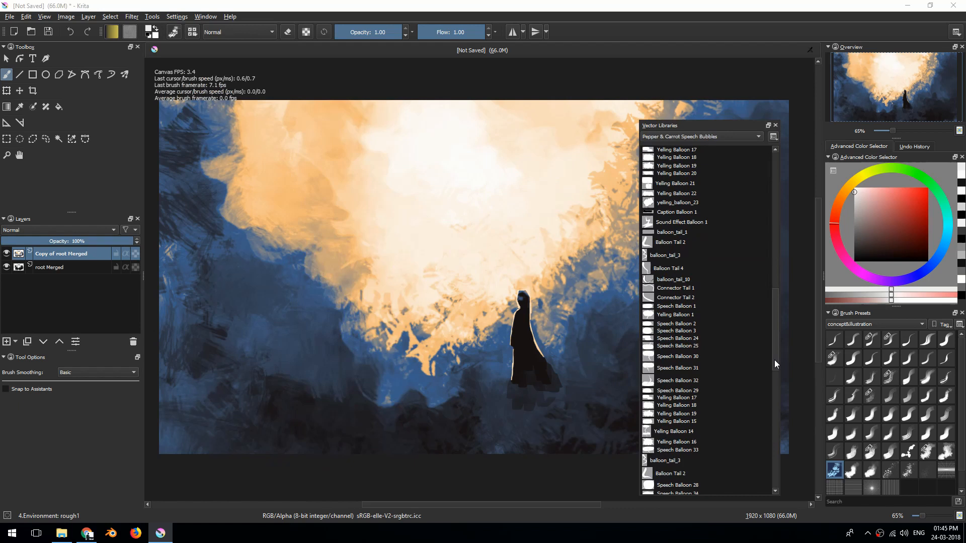
{"action": "left_click_drag", "start_coordinate": [682, 316], "coordinate": [596, 276]}
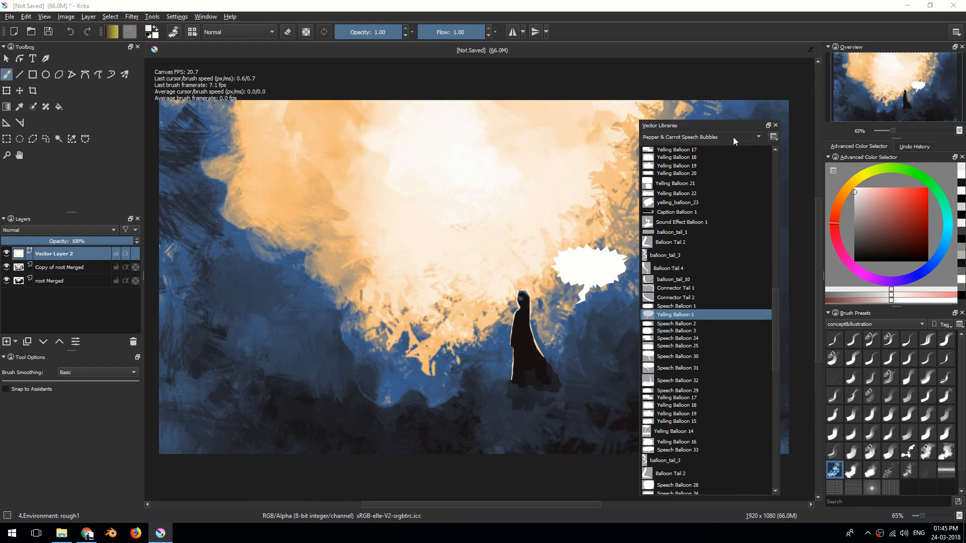
Browse the Krita Brush Preset Icon Library, Pepper & Carrot Speech Bubbles and Word Balloons vector libraries
{"action": "left_click", "coordinate": [742, 109]}
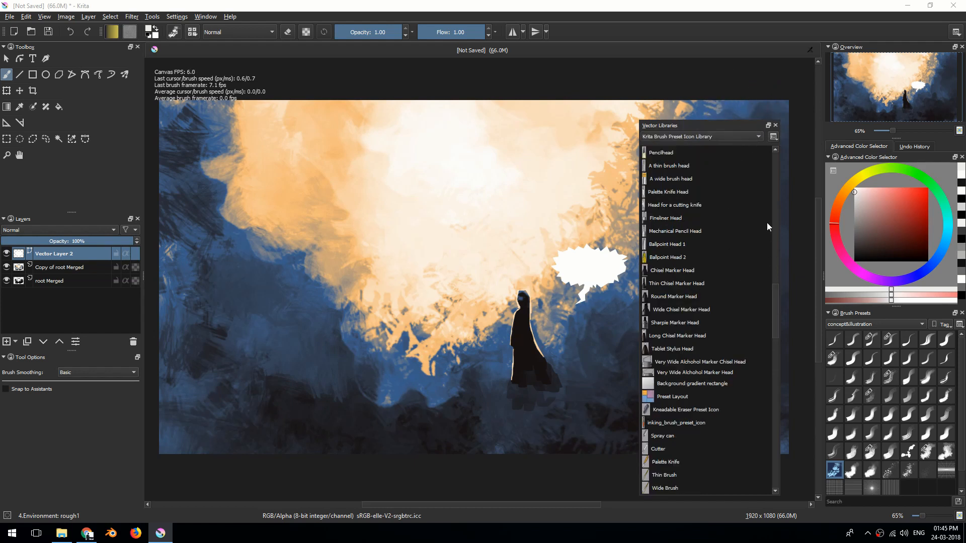
{"action": "scroll", "coordinate": [767, 222], "scroll_direction": "up", "scroll_amount": 10}
{"action": "left_click", "coordinate": [727, 135]}
{"action": "left_click", "coordinate": [726, 145]}
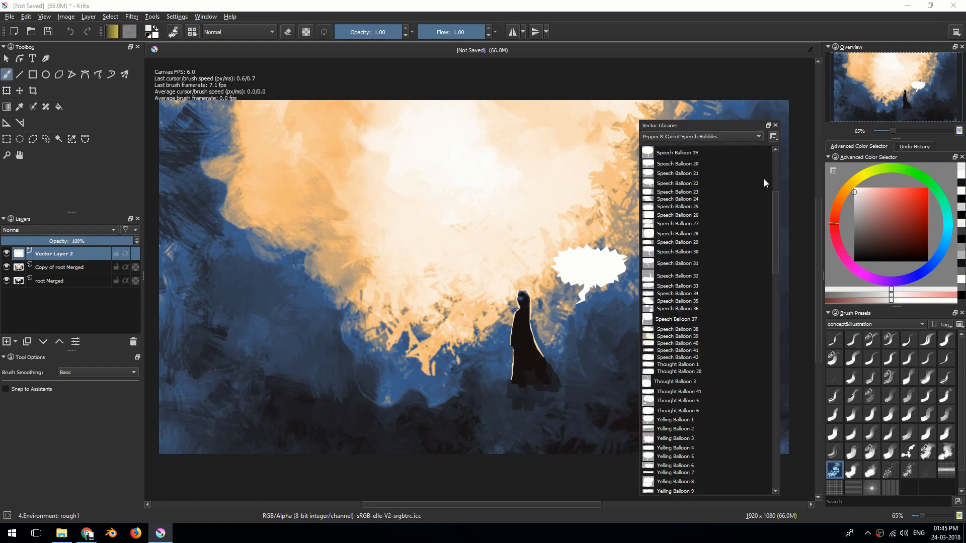
{"action": "left_click", "coordinate": [742, 135]}
{"action": "left_click", "coordinate": [737, 144]}
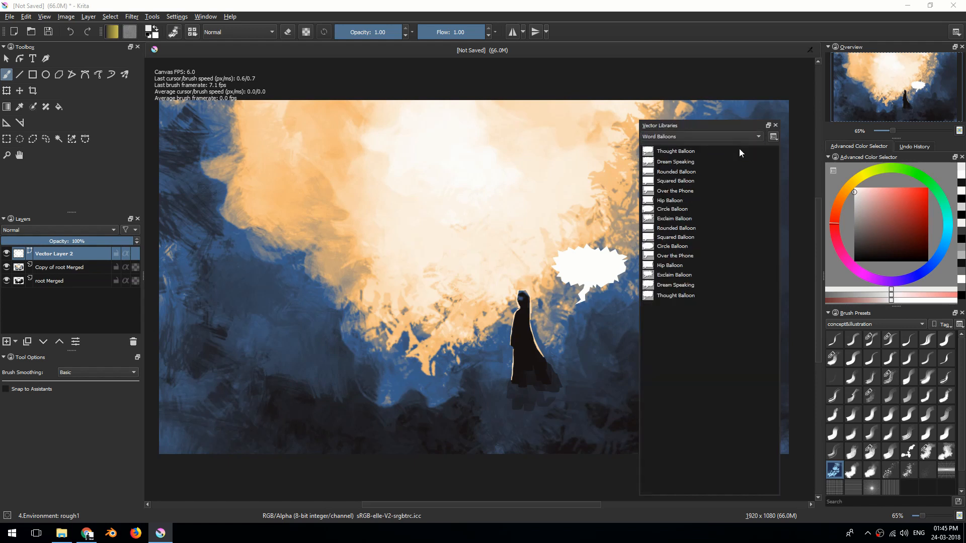
Add the Over the Phone balloon from the Word Balloons library to the canvas and close the Vector Libraries docker
{"action": "left_click_drag", "start_coordinate": [702, 188], "coordinate": [604, 224]}
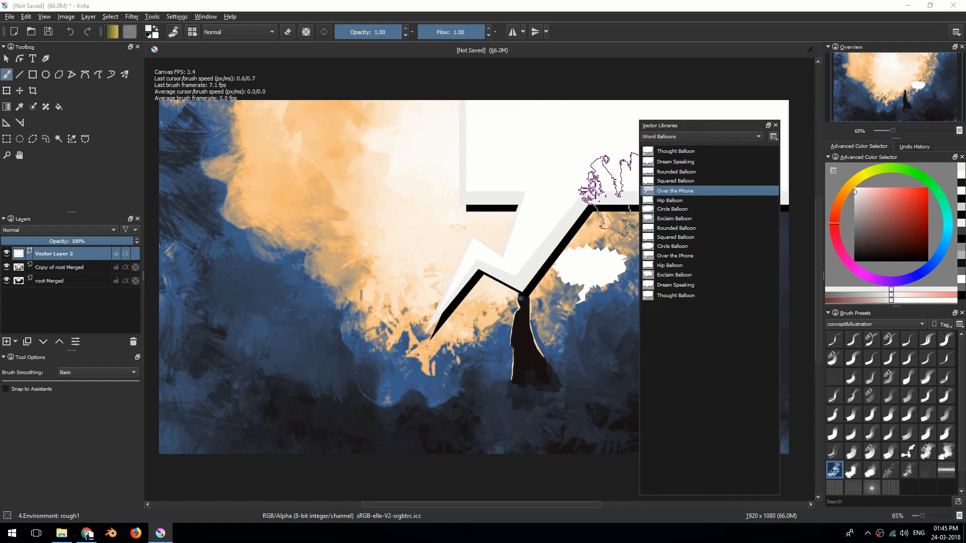
{"action": "left_click", "coordinate": [775, 126]}
Undo the placement of both speech balloons on the painting
{"action": "left_click_drag", "start_coordinate": [590, 297], "coordinate": [583, 305]}
{"action": "left_click_drag", "start_coordinate": [583, 302], "coordinate": [585, 322]}
{"action": "left_click_drag", "start_coordinate": [595, 274], "coordinate": [584, 241]}
{"action": "left_click_drag", "start_coordinate": [535, 282], "coordinate": [537, 291]}
{"action": "mouse_move", "coordinate": [540, 279]}
{"action": "left_mouse_down"}
{"action": "mouse_move", "coordinate": [595, 300]}
{"action": "mouse_move", "coordinate": [618, 280]}
{"action": "mouse_move", "coordinate": [558, 283]}
{"action": "left_mouse_up"}
{"action": "key", "text": "ctrl+z"}
{"action": "key", "text": "ctrl+z"}
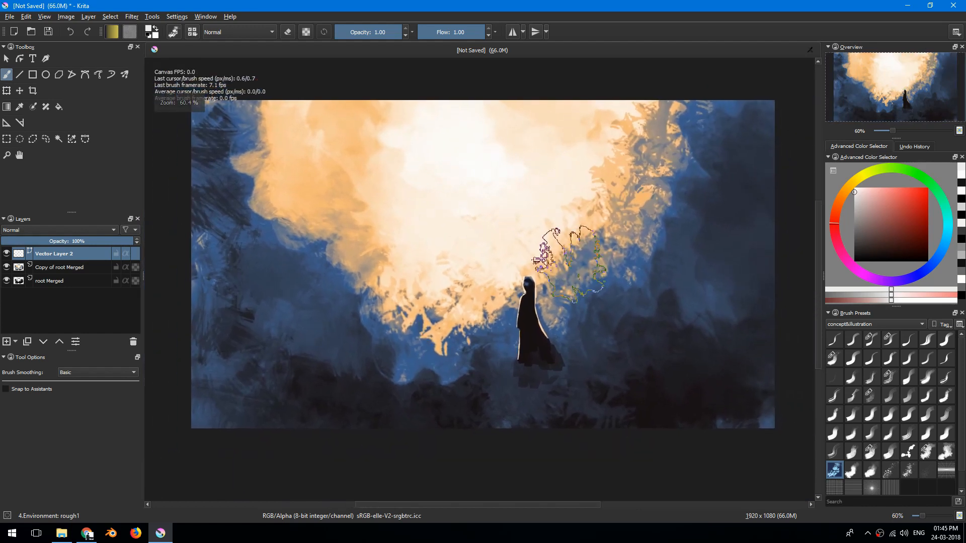
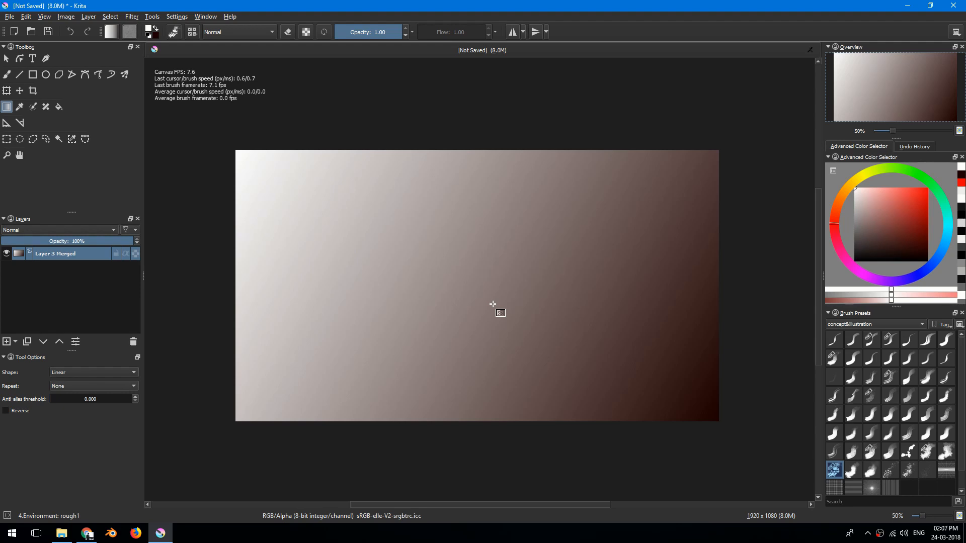
Scale the gradient image to 12000 px wide using the Bicubic filter with constrained proportions
{"action": "key", "text": "ctrl+alt+i"}
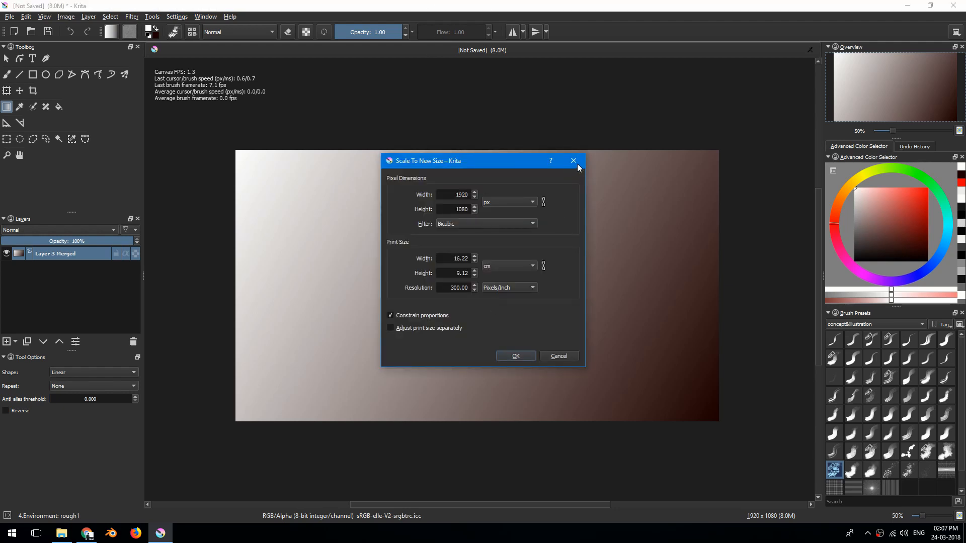
{"action": "left_click", "coordinate": [503, 224]}
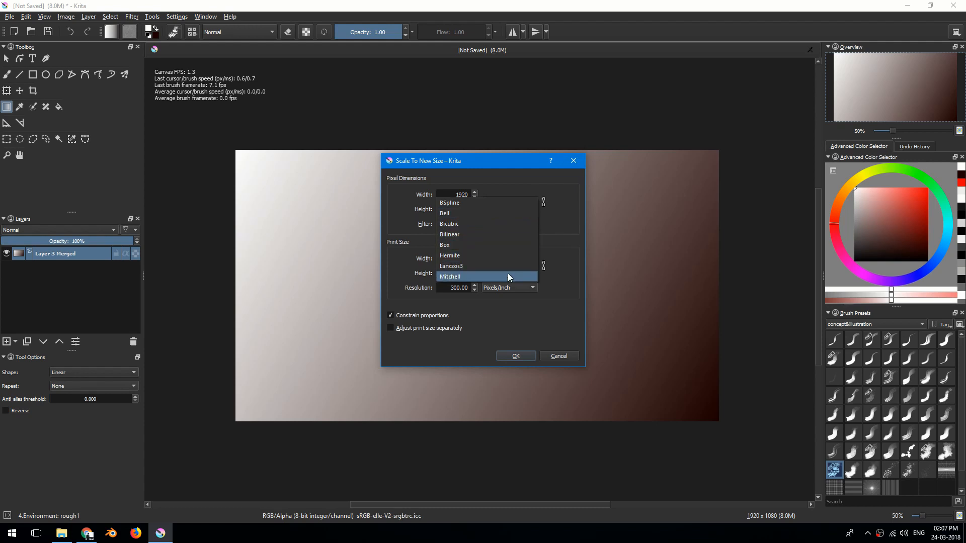
{"action": "left_click", "coordinate": [533, 225]}
{"action": "left_click_drag", "start_coordinate": [529, 161], "coordinate": [576, 166]}
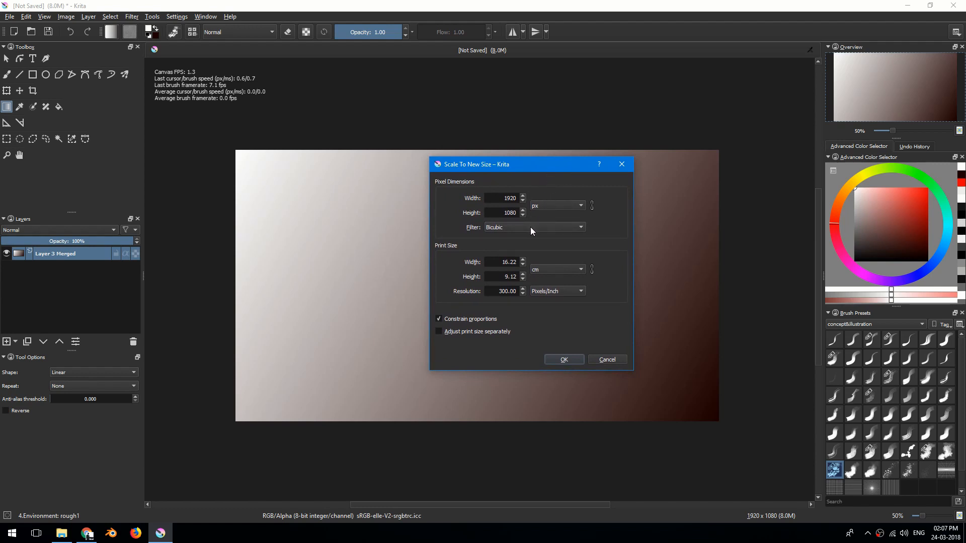
{"action": "double_click", "coordinate": [501, 199]}
{"action": "type", "text": "10000"}
{"action": "left_click_drag", "start_coordinate": [556, 174], "coordinate": [653, 143]}
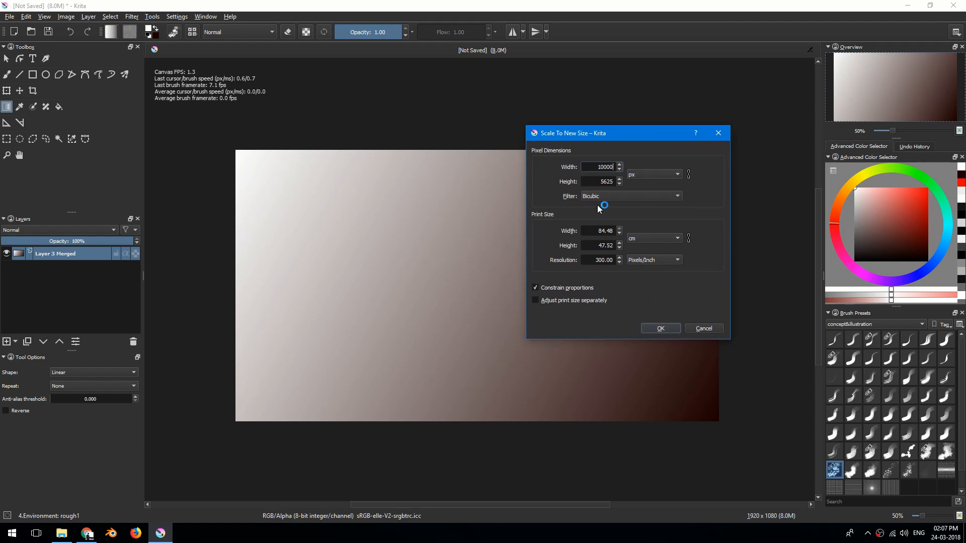
{"action": "type", "text": "12000"}
{"action": "left_click", "coordinate": [664, 327]}
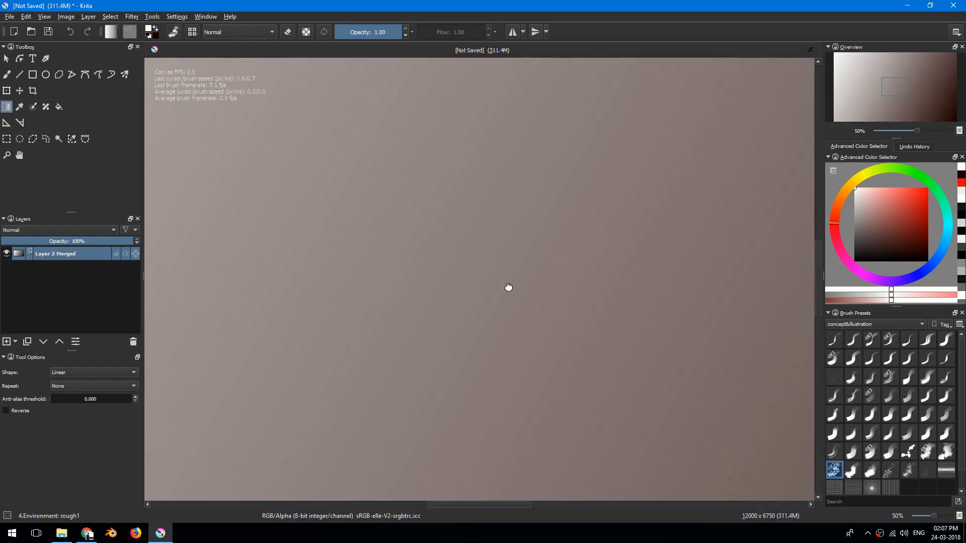
Inspect the enlarged gradient up close and undo the image scaling
{"action": "mouse_move", "coordinate": [509, 288]}
{"action": "left_mouse_down"}
{"action": "mouse_move", "coordinate": [559, 273]}
{"action": "mouse_move", "coordinate": [553, 213]}
{"action": "mouse_move", "coordinate": [519, 289]}
{"action": "left_mouse_up"}
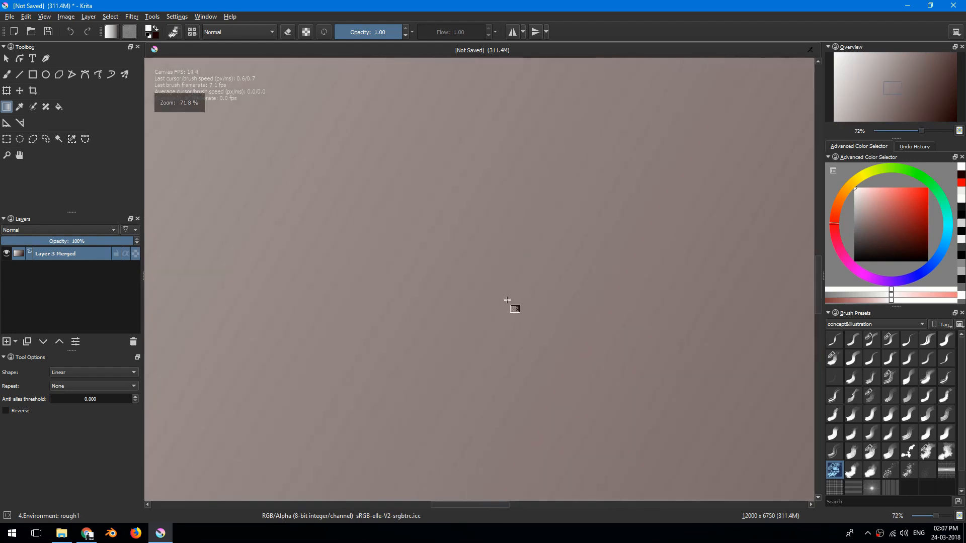
{"action": "mouse_move", "coordinate": [562, 240]}
{"action": "left_mouse_down"}
{"action": "mouse_move", "coordinate": [494, 315]}
{"action": "mouse_move", "coordinate": [507, 297]}
{"action": "mouse_move", "coordinate": [464, 364]}
{"action": "mouse_move", "coordinate": [483, 320]}
{"action": "mouse_move", "coordinate": [539, 253]}
{"action": "mouse_move", "coordinate": [554, 254]}
{"action": "left_mouse_up"}
{"action": "left_click_drag", "start_coordinate": [440, 295], "coordinate": [536, 217]}
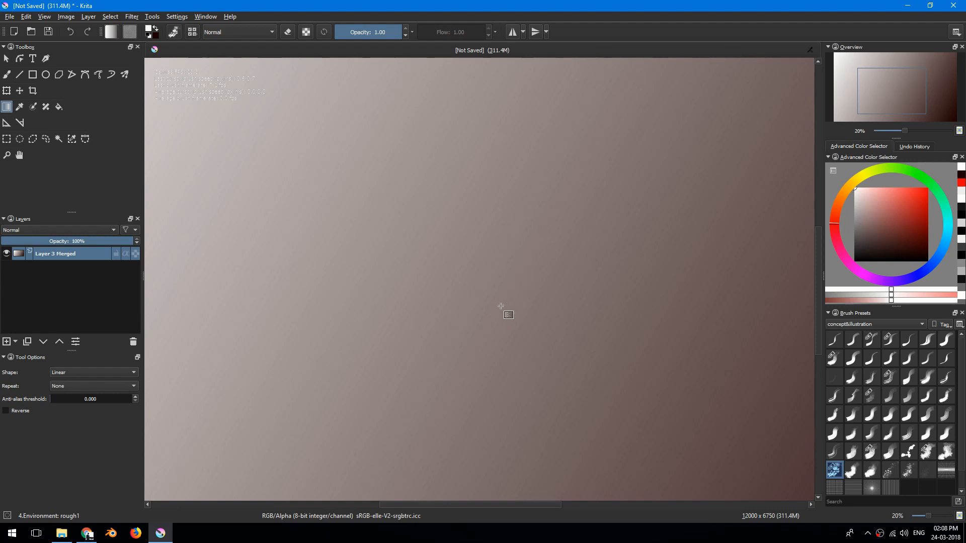
{"action": "left_click_drag", "start_coordinate": [479, 328], "coordinate": [437, 371]}
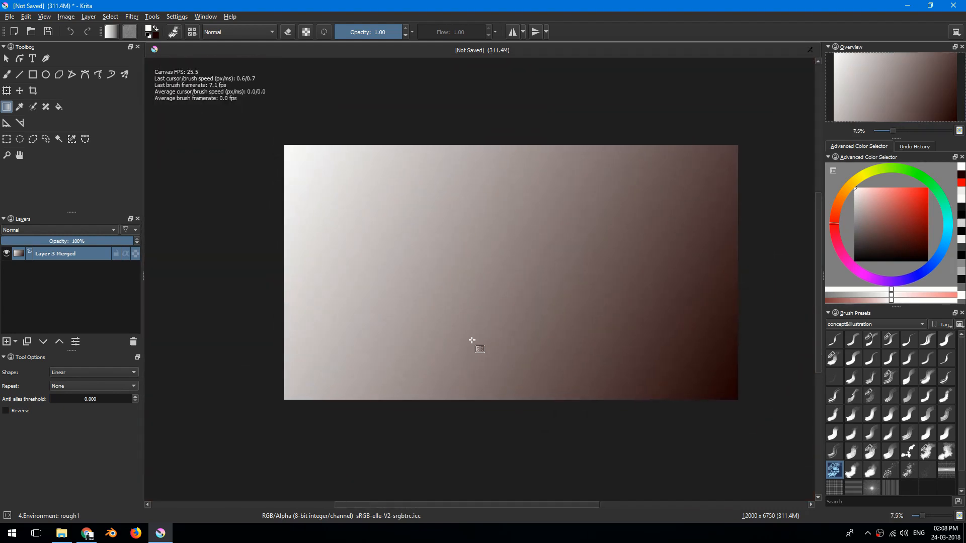
{"action": "key", "text": "ctrl+z"}
Scale the gradient image to 12000 px wide with constrained proportions using the BSpline filter, and inspect the enlarged gradient
{"action": "left_click_drag", "start_coordinate": [504, 278], "coordinate": [541, 231]}
{"action": "left_click_drag", "start_coordinate": [517, 305], "coordinate": [526, 267]}
{"action": "left_click_drag", "start_coordinate": [527, 278], "coordinate": [500, 403]}
{"action": "left_click_drag", "start_coordinate": [495, 347], "coordinate": [494, 328]}
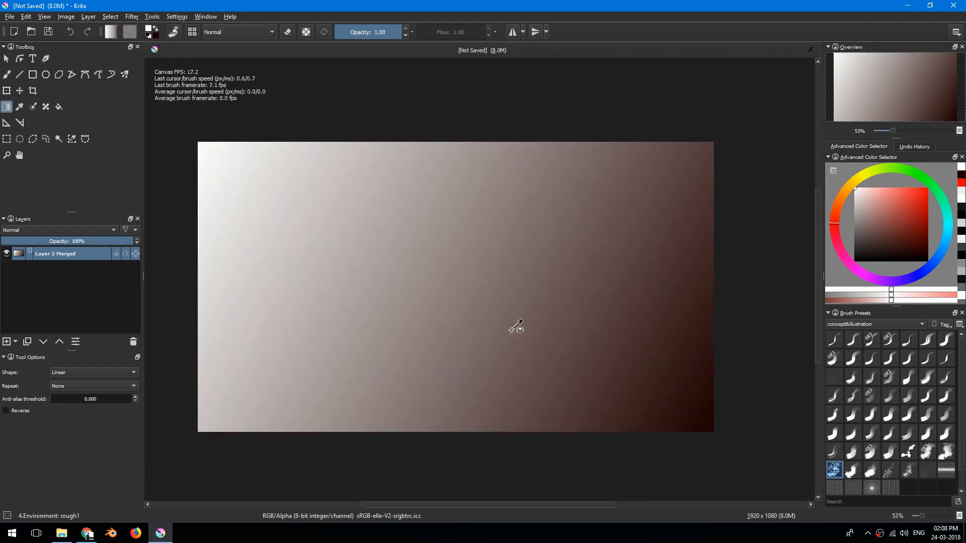
{"action": "key", "text": "ctrl+alt+i"}
{"action": "double_click", "coordinate": [457, 195]}
{"action": "type", "text": "12000"}
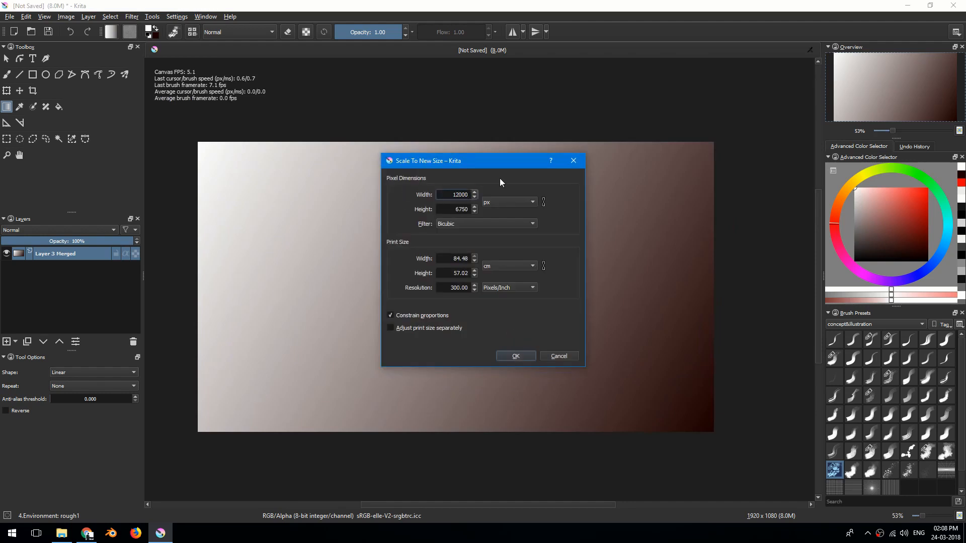
{"action": "left_click", "coordinate": [481, 222]}
{"action": "left_click", "coordinate": [484, 202]}
{"action": "left_click_drag", "start_coordinate": [501, 163], "coordinate": [557, 145]}
{"action": "left_click", "coordinate": [566, 336]}
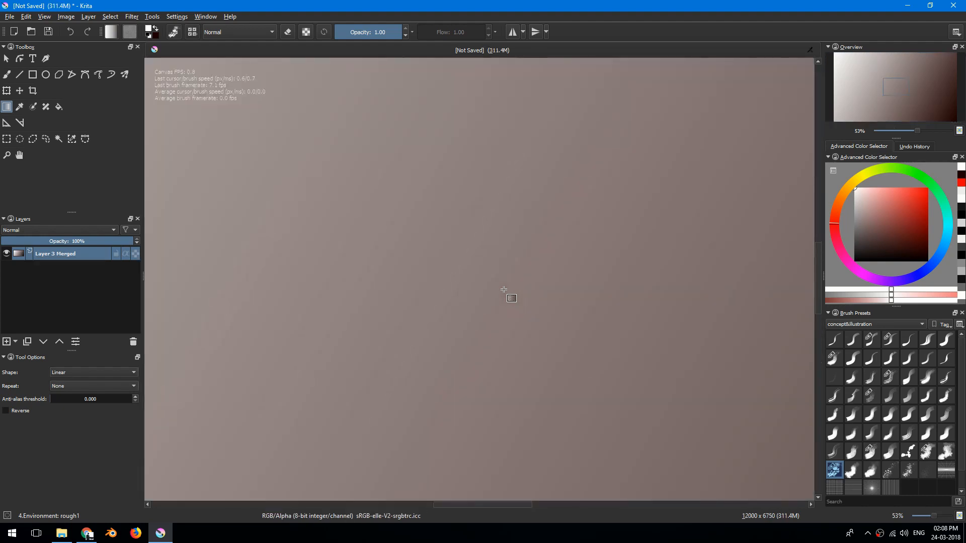
{"action": "mouse_move", "coordinate": [487, 294]}
{"action": "left_mouse_down"}
{"action": "mouse_move", "coordinate": [566, 244]}
{"action": "mouse_move", "coordinate": [499, 285]}
{"action": "mouse_move", "coordinate": [552, 253]}
{"action": "mouse_move", "coordinate": [501, 304]}
{"action": "mouse_move", "coordinate": [467, 314]}
{"action": "mouse_move", "coordinate": [505, 288]}
{"action": "mouse_move", "coordinate": [588, 166]}
{"action": "mouse_move", "coordinate": [492, 252]}
{"action": "mouse_move", "coordinate": [558, 211]}
{"action": "mouse_move", "coordinate": [468, 233]}
{"action": "mouse_move", "coordinate": [511, 252]}
{"action": "mouse_move", "coordinate": [508, 276]}
{"action": "mouse_move", "coordinate": [472, 267]}
{"action": "mouse_move", "coordinate": [466, 286]}
{"action": "mouse_move", "coordinate": [373, 300]}
{"action": "mouse_move", "coordinate": [539, 232]}
{"action": "mouse_move", "coordinate": [565, 272]}
{"action": "mouse_move", "coordinate": [474, 237]}
{"action": "mouse_move", "coordinate": [455, 265]}
{"action": "mouse_move", "coordinate": [479, 360]}
{"action": "mouse_move", "coordinate": [467, 300]}
{"action": "mouse_move", "coordinate": [482, 284]}
{"action": "mouse_move", "coordinate": [498, 336]}
{"action": "mouse_move", "coordinate": [502, 317]}
{"action": "mouse_move", "coordinate": [492, 293]}
{"action": "mouse_move", "coordinate": [480, 304]}
{"action": "left_mouse_up"}
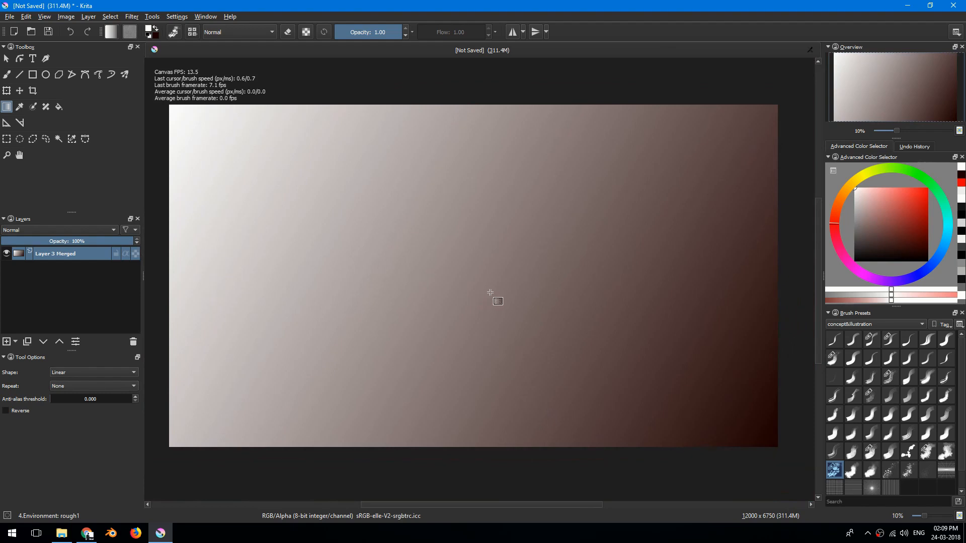